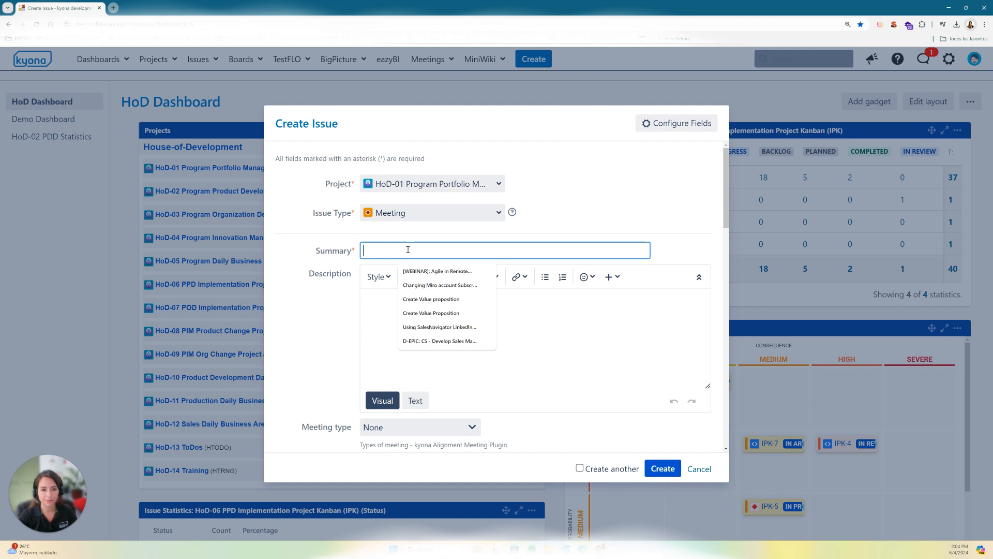
Step: Enter "Alignment between team Europe and USA" as the summary of the new meeting issue
{"action": "type", "text": "A"}
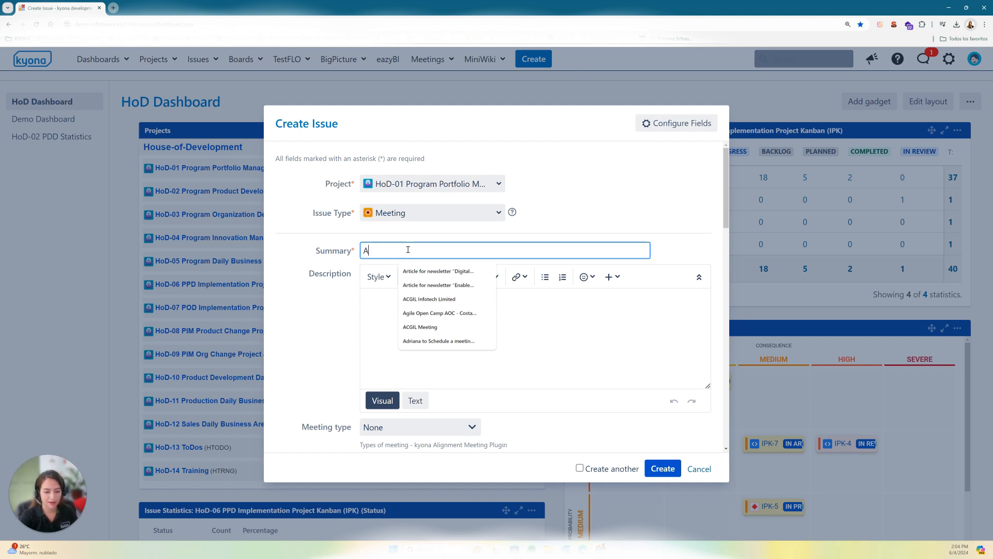
{"action": "type", "text": "lignment "}
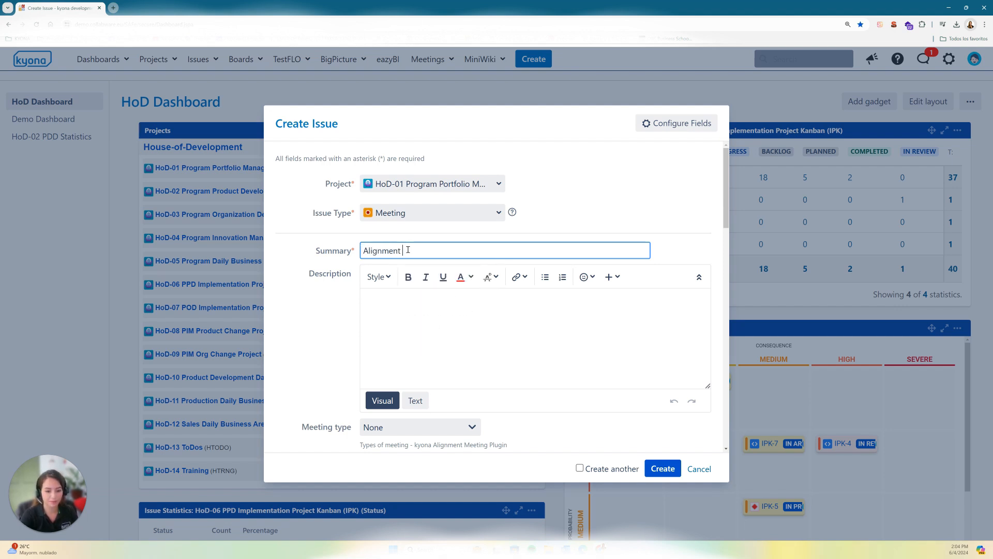
{"action": "type", "text": "between team"}
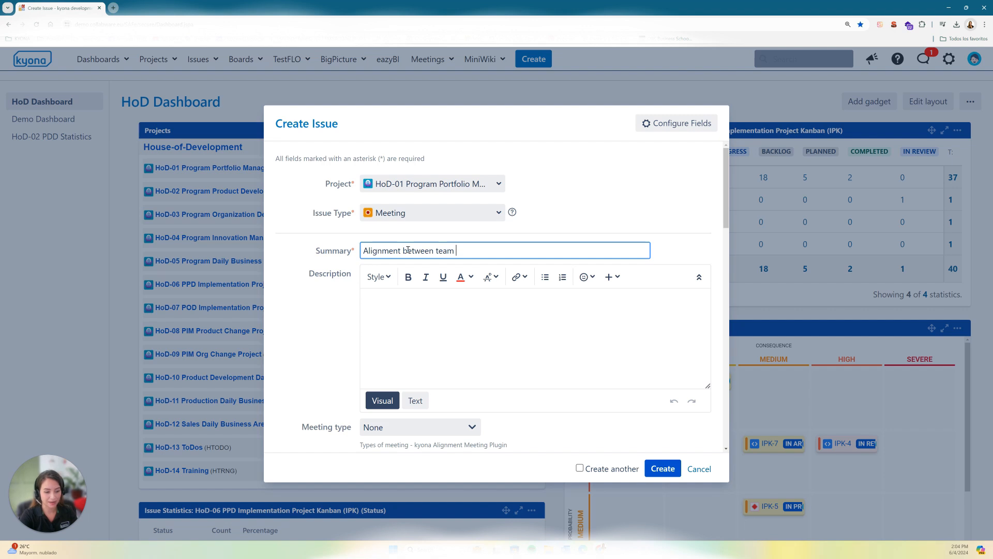
{"action": "type", "text": " Europe"}
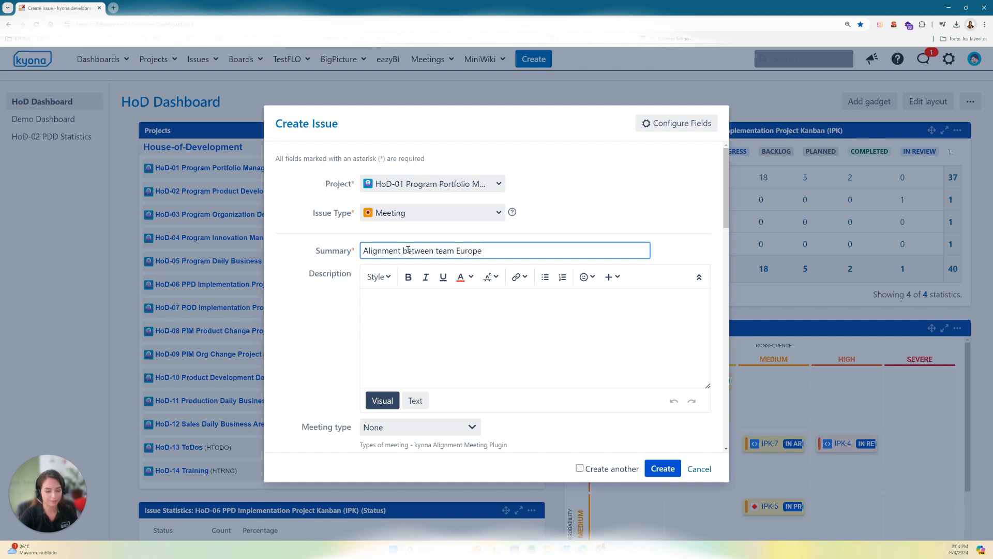
{"action": "type", "text": " and USA"}
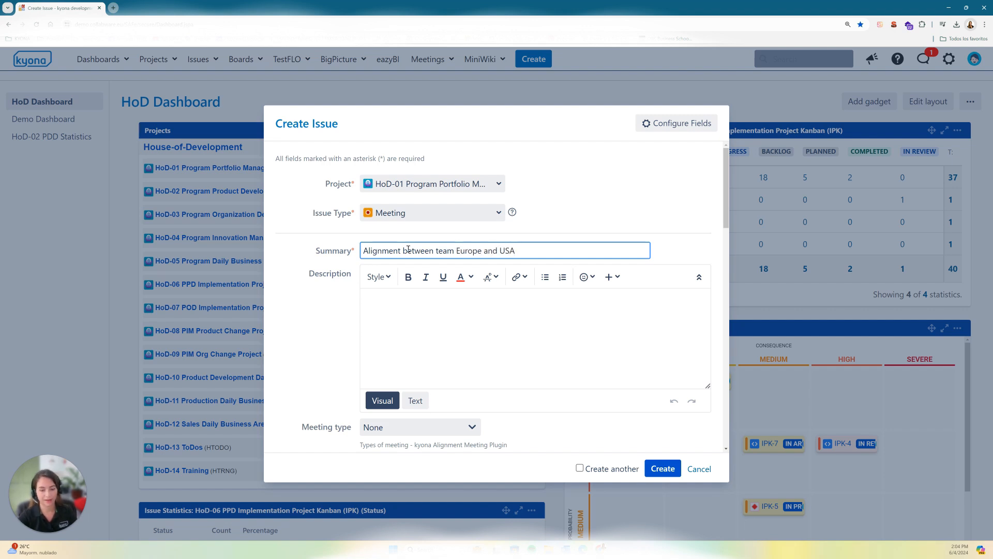
Step: Set the meeting type to Steering Committee Meeting
{"action": "left_click", "coordinate": [454, 324]}
{"action": "scroll", "coordinate": [522, 207], "scroll_direction": "down", "scroll_amount": 1}
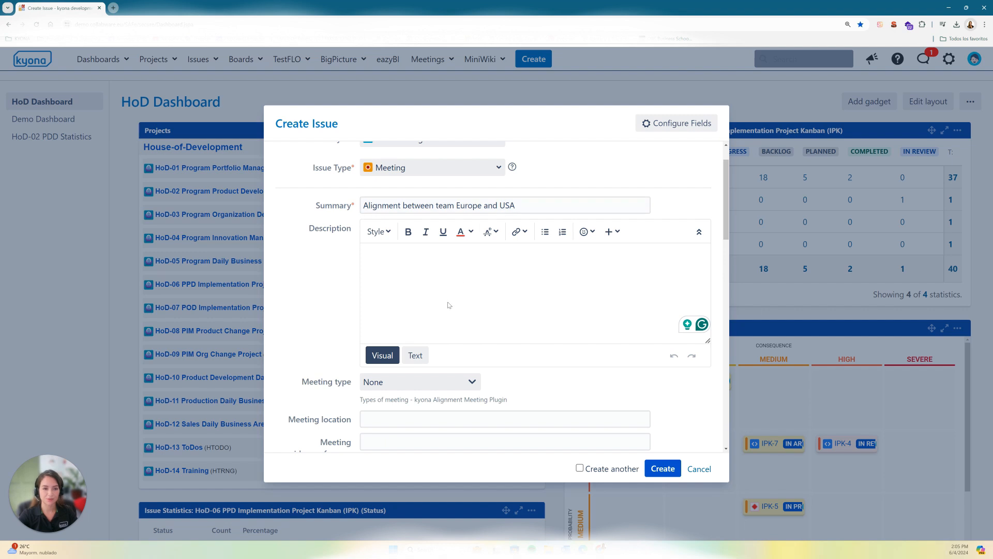
{"action": "scroll", "coordinate": [438, 313], "scroll_direction": "down", "scroll_amount": 1}
{"action": "scroll", "coordinate": [486, 256], "scroll_direction": "up", "scroll_amount": 1}
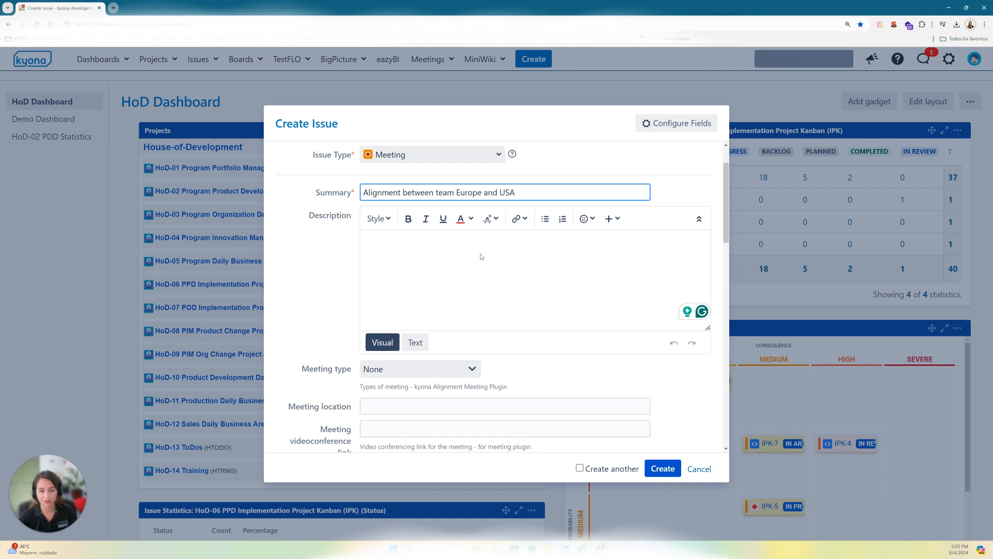
{"action": "scroll", "coordinate": [481, 257], "scroll_direction": "down", "scroll_amount": 1}
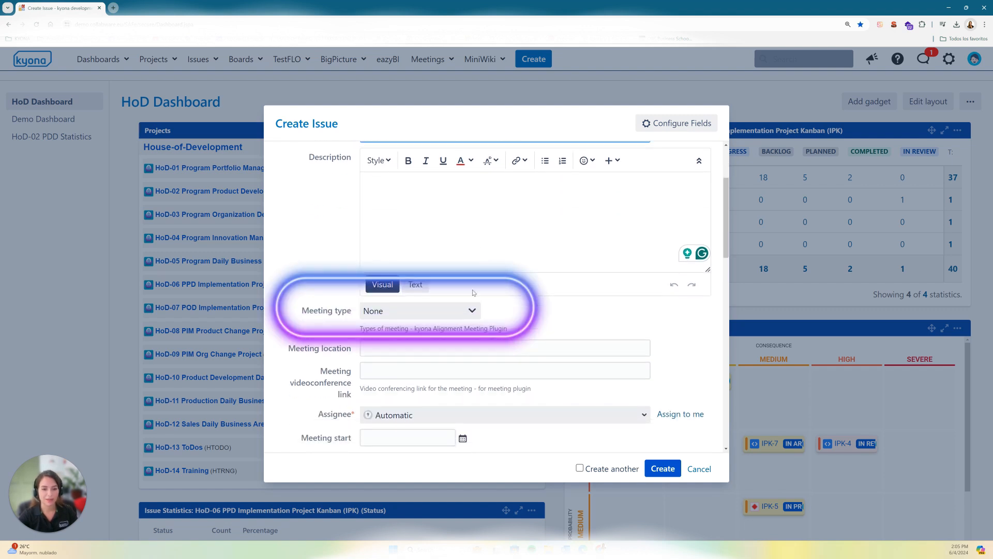
{"action": "left_click", "coordinate": [469, 315]}
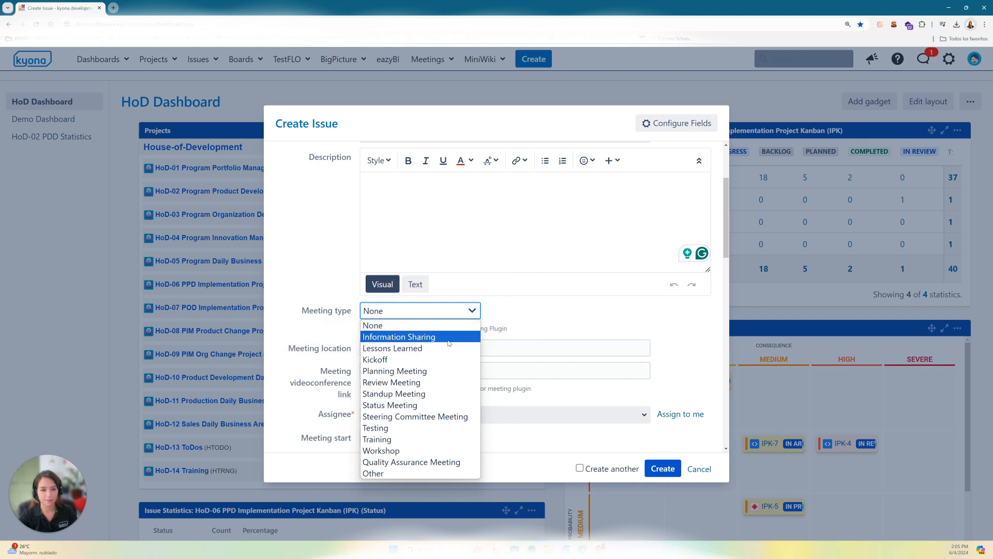
{"action": "left_click", "coordinate": [451, 449]}
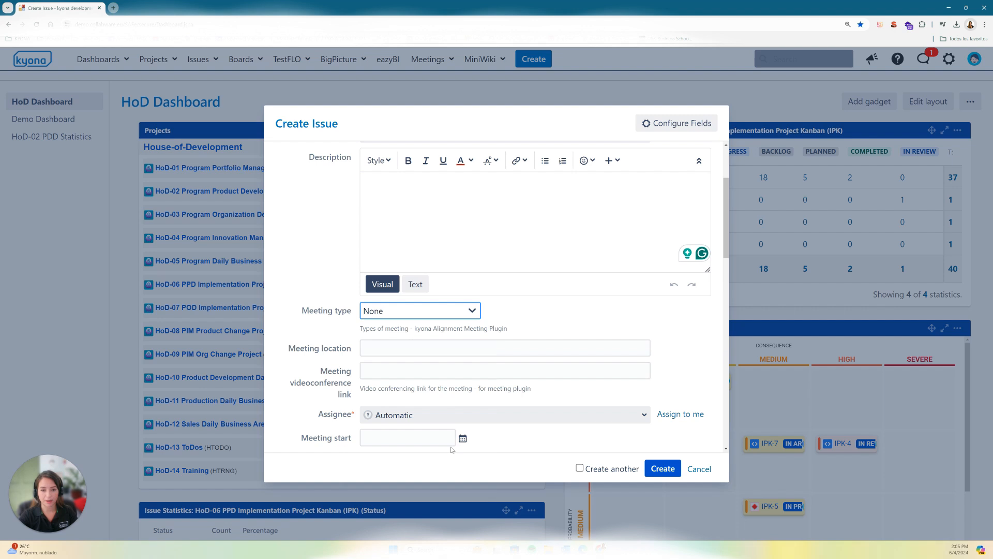
{"action": "left_click", "coordinate": [469, 315]}
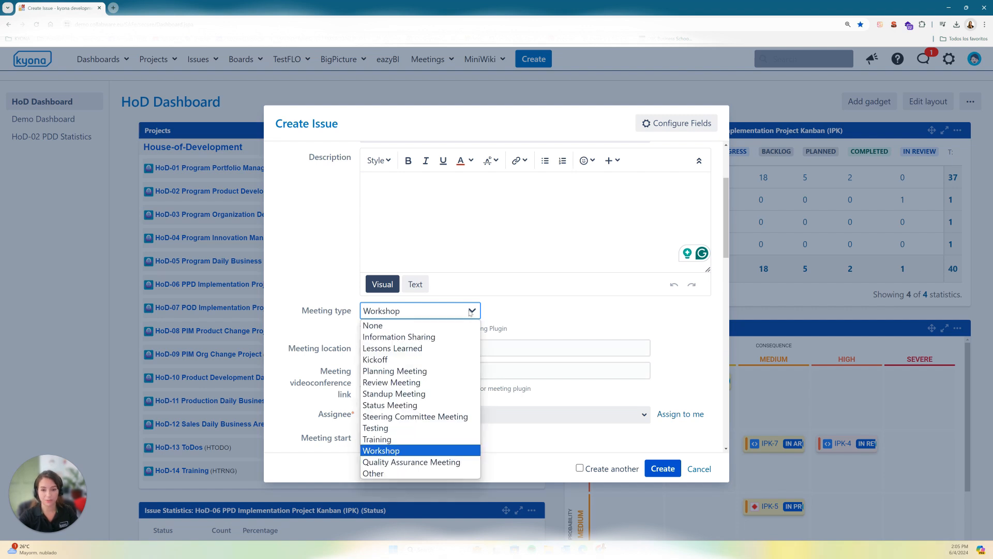
{"action": "left_click", "coordinate": [409, 416]}
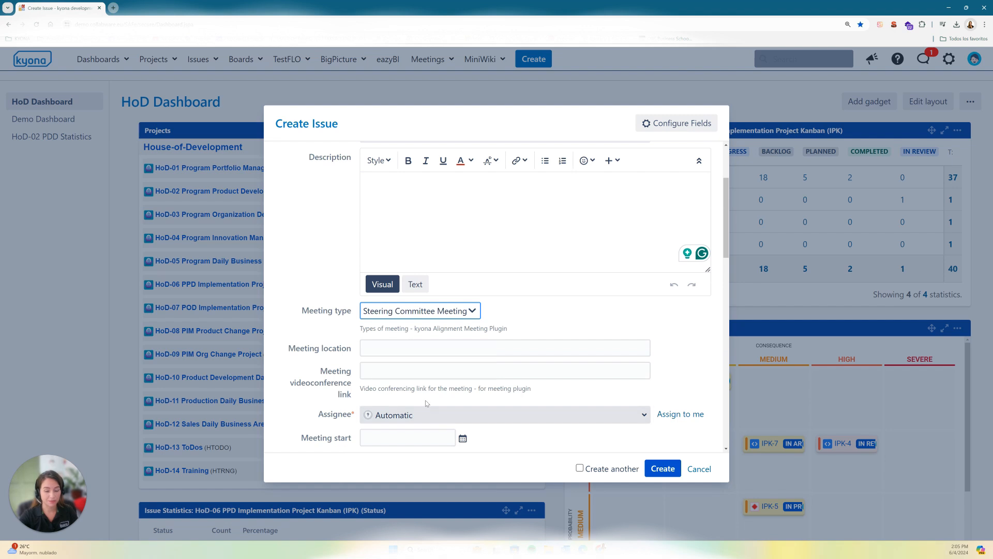
{"action": "left_click", "coordinate": [490, 347]}
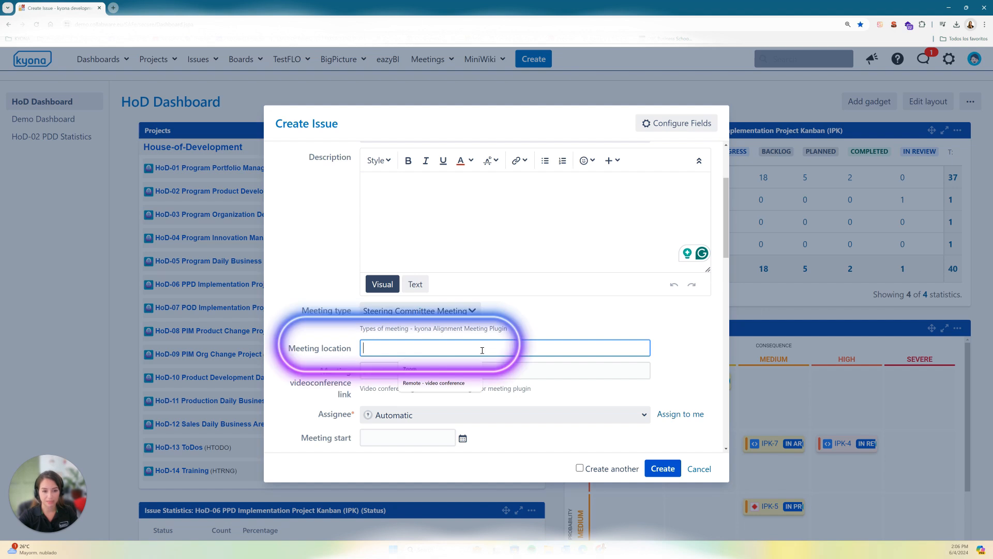
{"action": "type", "text": "cIDEO"}
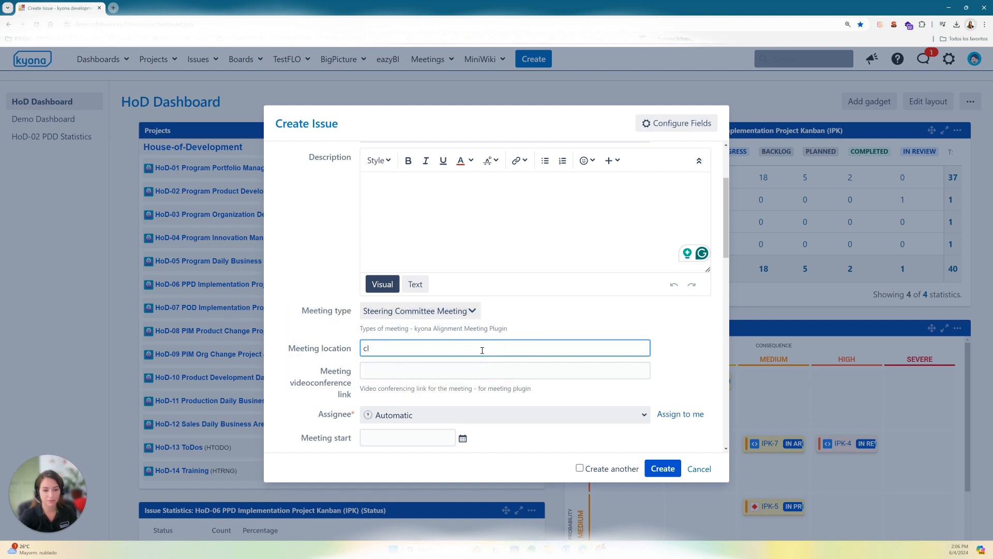
{"action": "key", "text": "BackSpace"}
{"action": "key", "text": "BackSpace"}
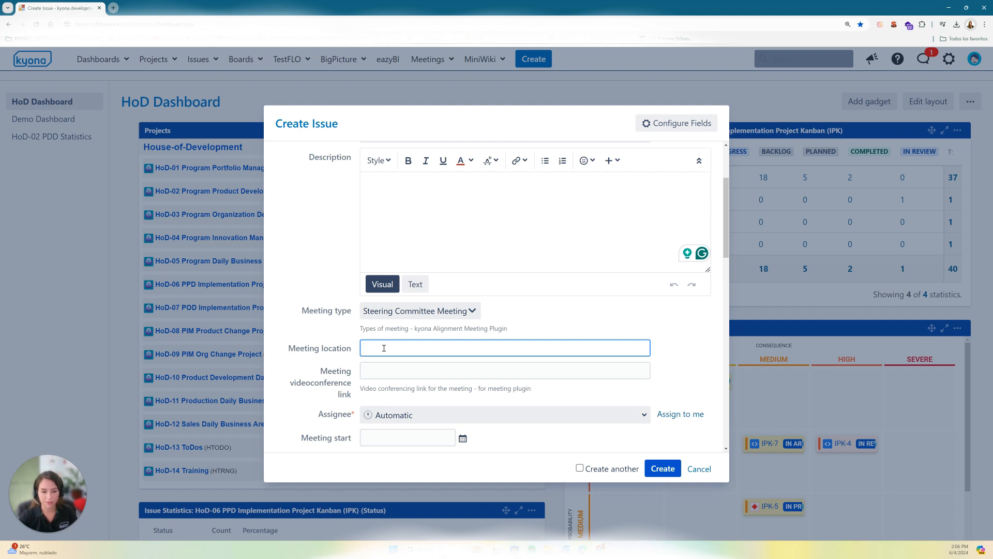
{"action": "left_click", "coordinate": [395, 369]}
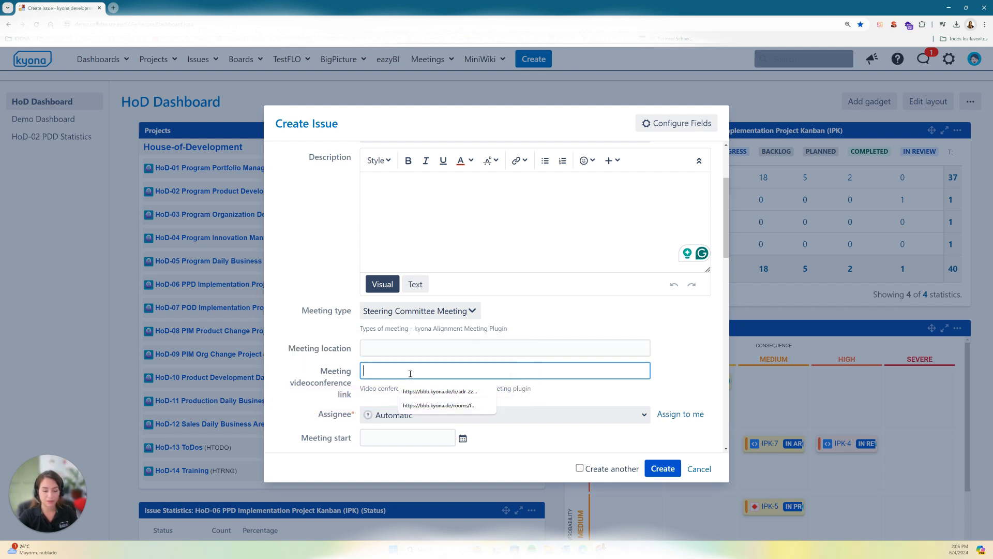
Step: Assign the meeting issue to yourself
{"action": "scroll", "coordinate": [411, 372], "scroll_direction": "down", "scroll_amount": 2}
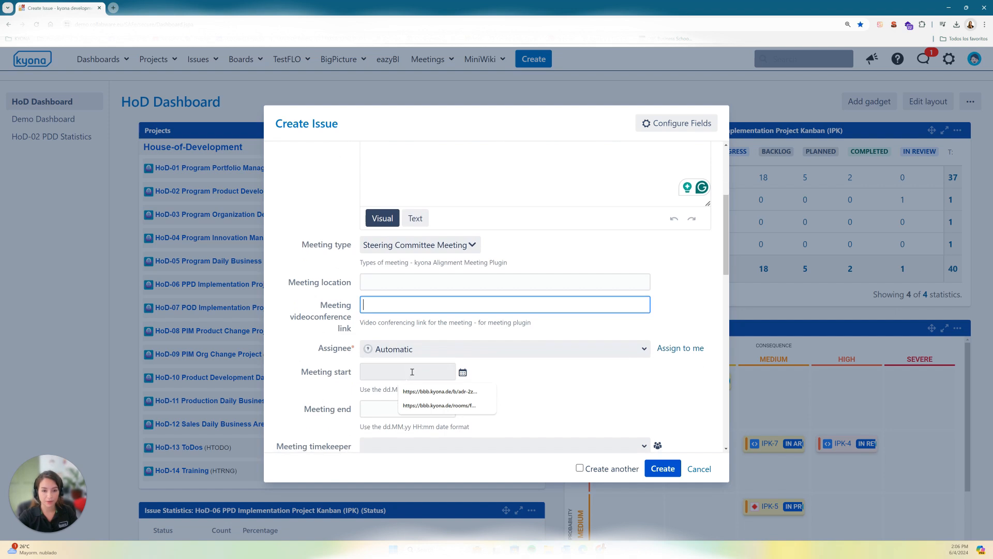
{"action": "scroll", "coordinate": [491, 363], "scroll_direction": "down", "scroll_amount": 2}
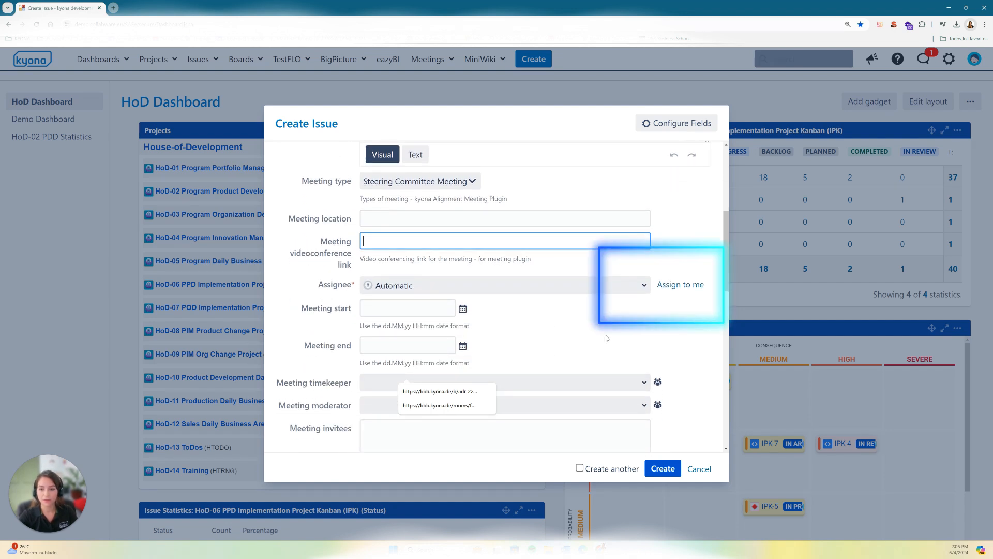
{"action": "left_click", "coordinate": [679, 285]}
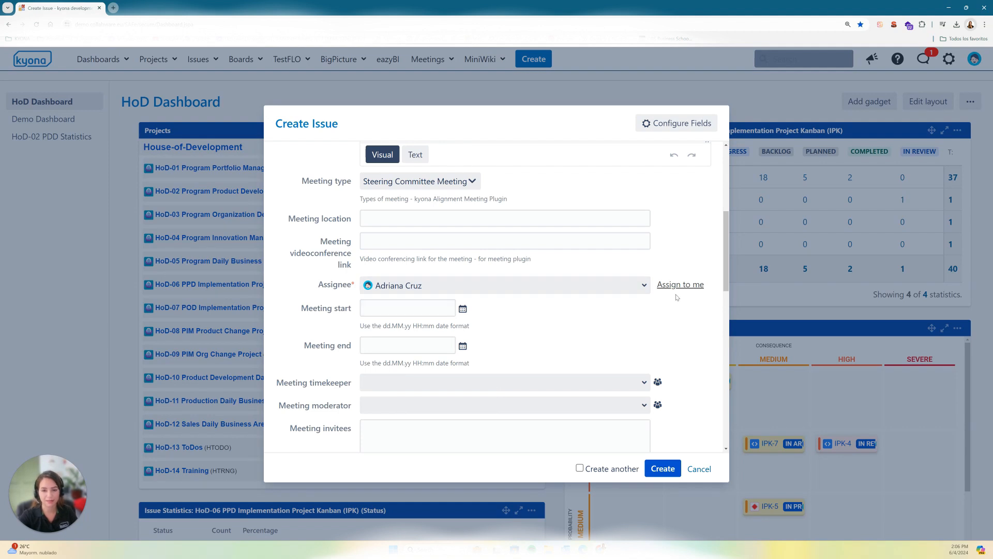
Step: Reassign the meeting issue to another listed user and back to yourself
{"action": "left_click", "coordinate": [646, 285]}
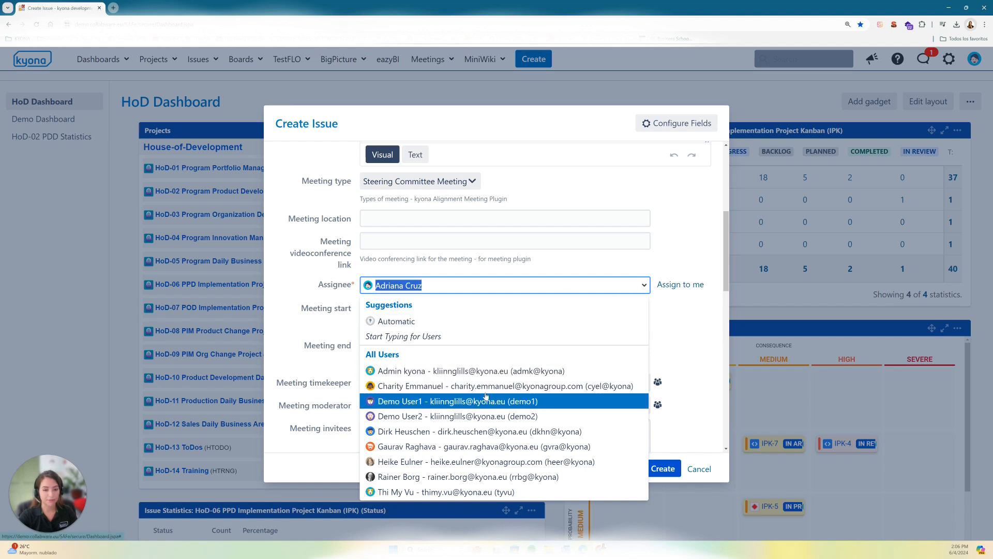
{"action": "left_click", "coordinate": [470, 387]}
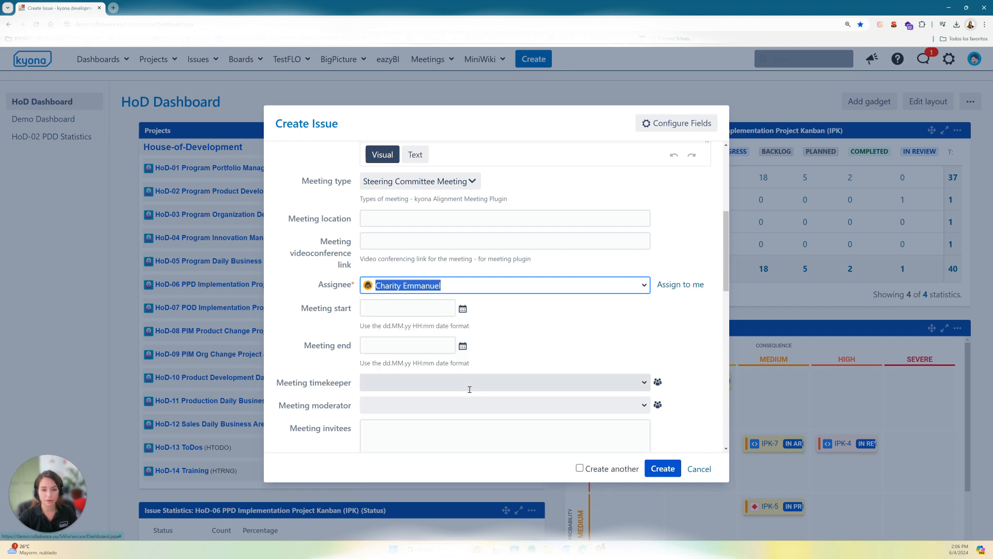
{"action": "left_click", "coordinate": [643, 290]}
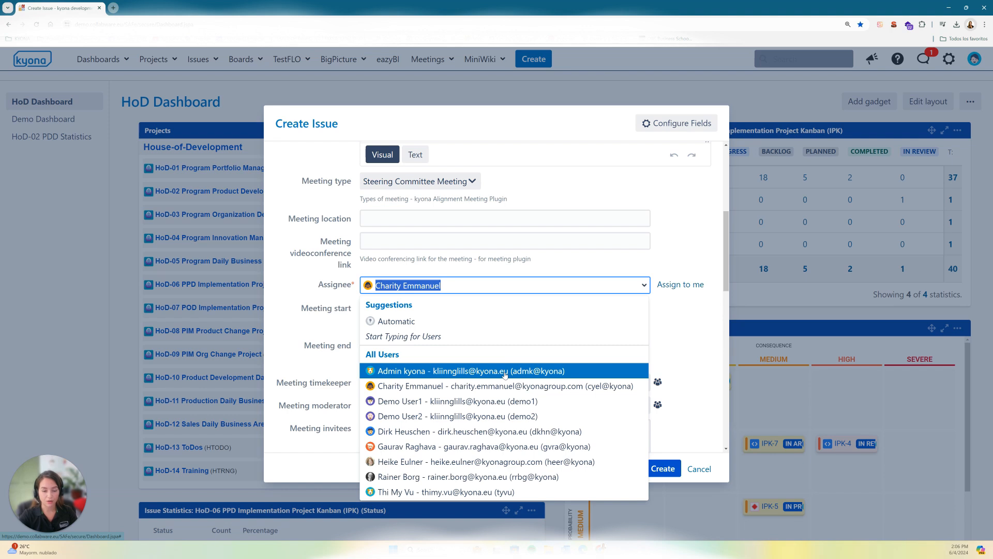
{"action": "left_click", "coordinate": [685, 328]}
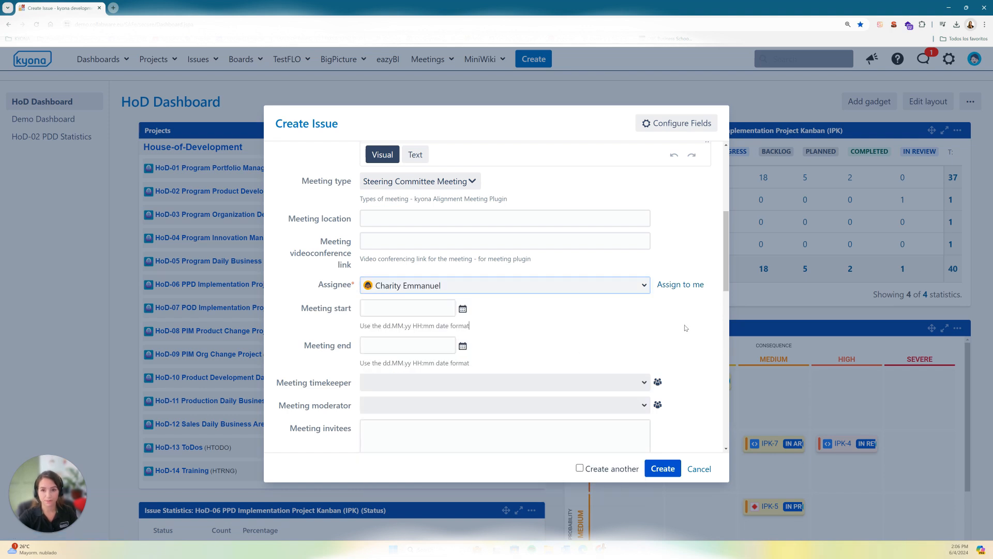
{"action": "scroll", "coordinate": [686, 287], "scroll_direction": "down", "scroll_amount": 1}
{"action": "left_click", "coordinate": [685, 284]}
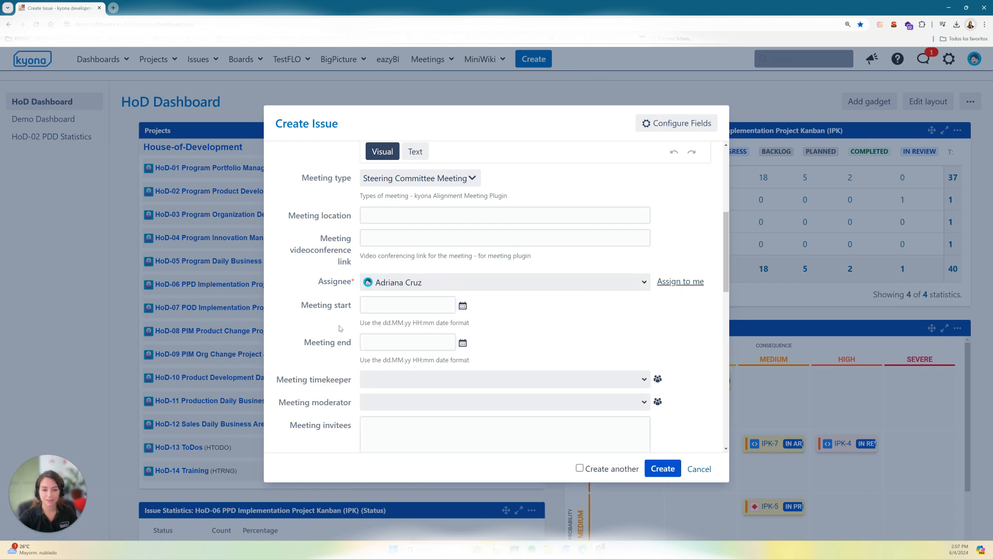
Step: Set the meeting start to today's date and the current time, 04.06.2024 14:14
{"action": "left_click", "coordinate": [466, 310]}
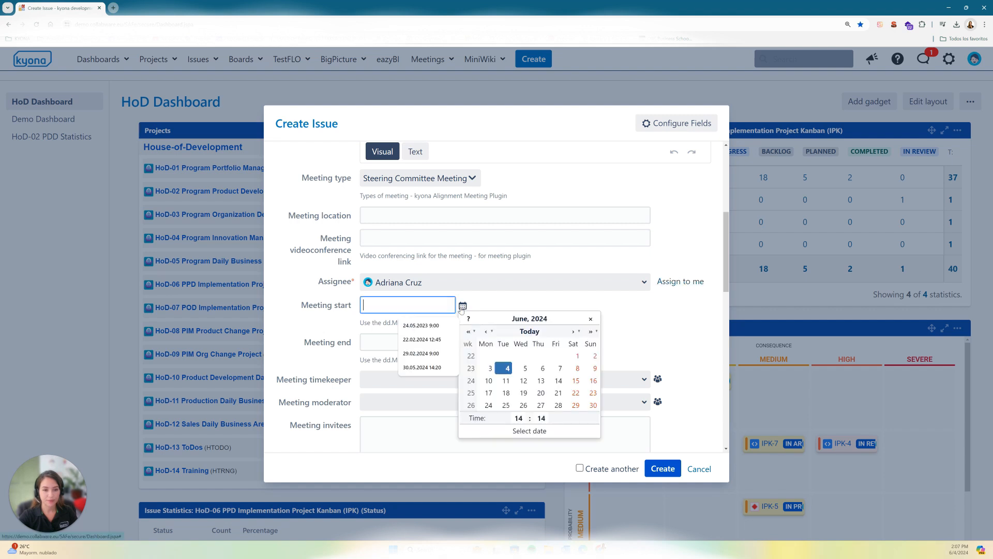
{"action": "left_click", "coordinate": [533, 333]}
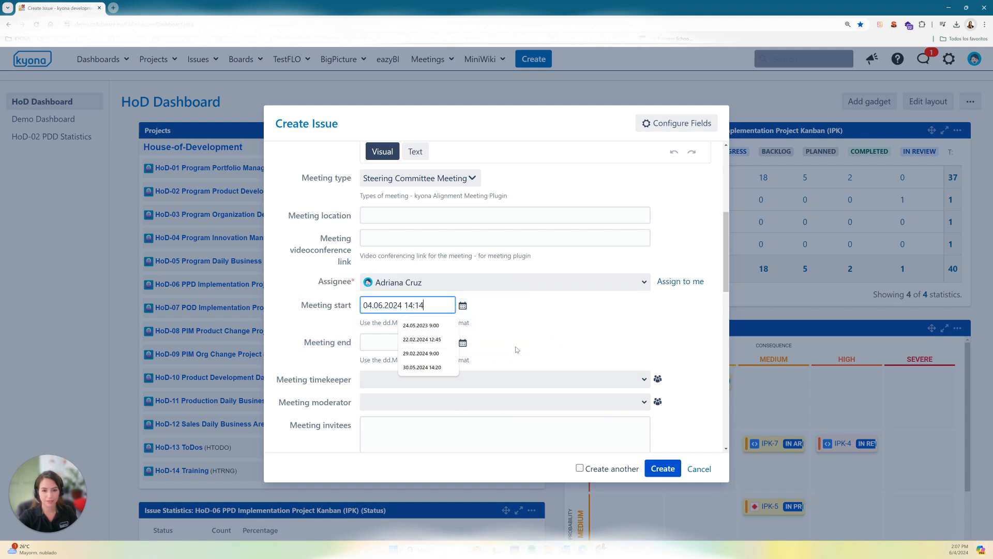
{"action": "left_click", "coordinate": [365, 343]}
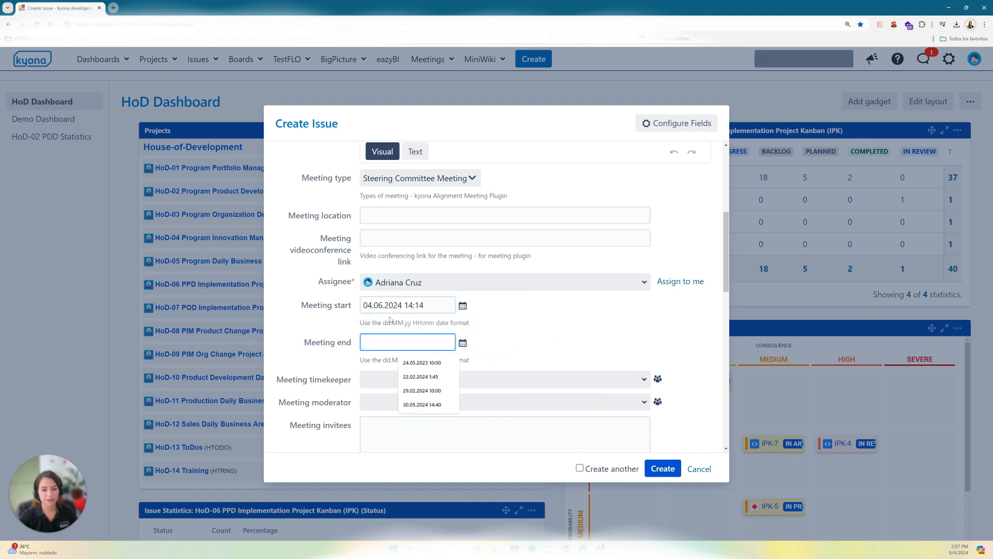
{"action": "left_click_drag", "start_coordinate": [425, 305], "coordinate": [409, 305]}
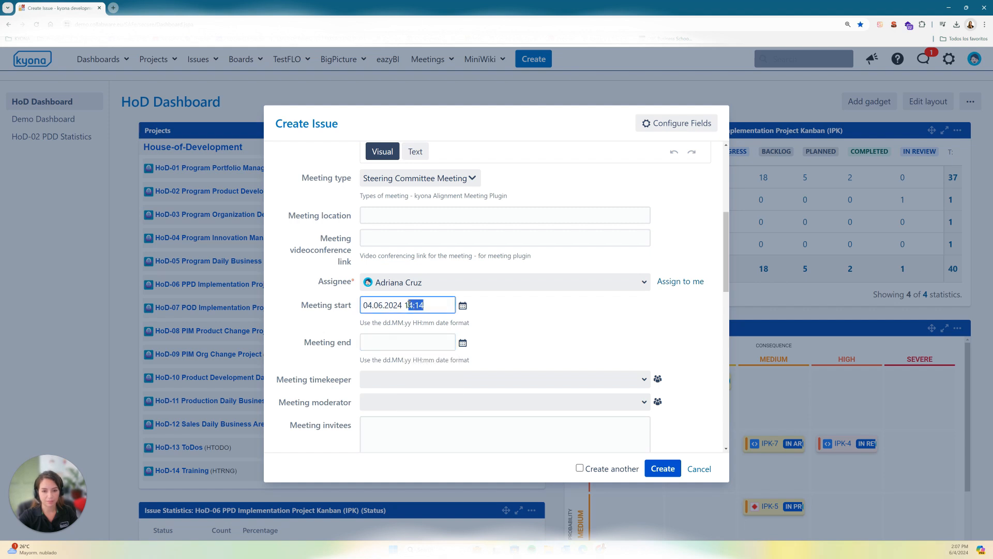
Step: Set the meeting end to today's date, 04.06.2024, with the time 14:45
{"action": "left_click", "coordinate": [419, 339]}
{"action": "left_click", "coordinate": [462, 343]}
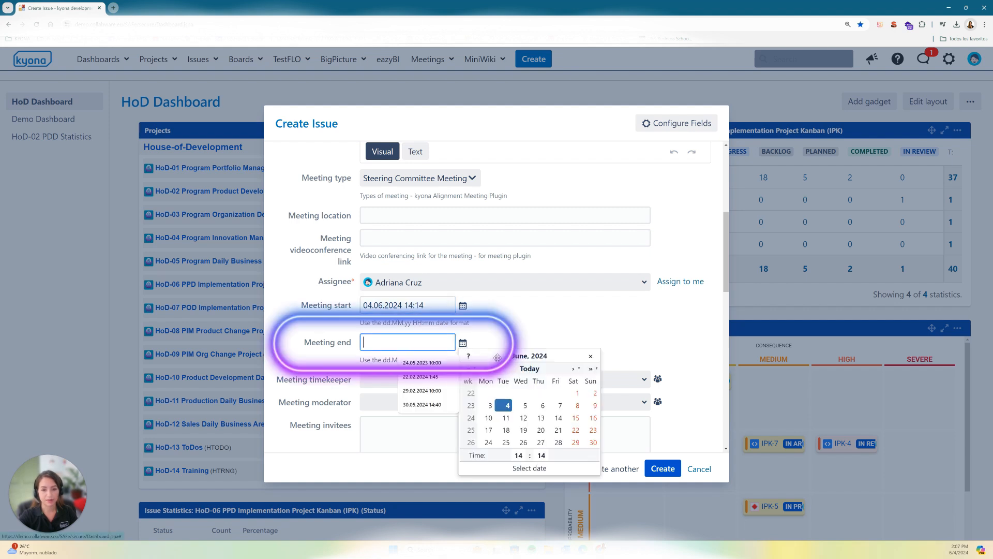
{"action": "left_click", "coordinate": [530, 369]}
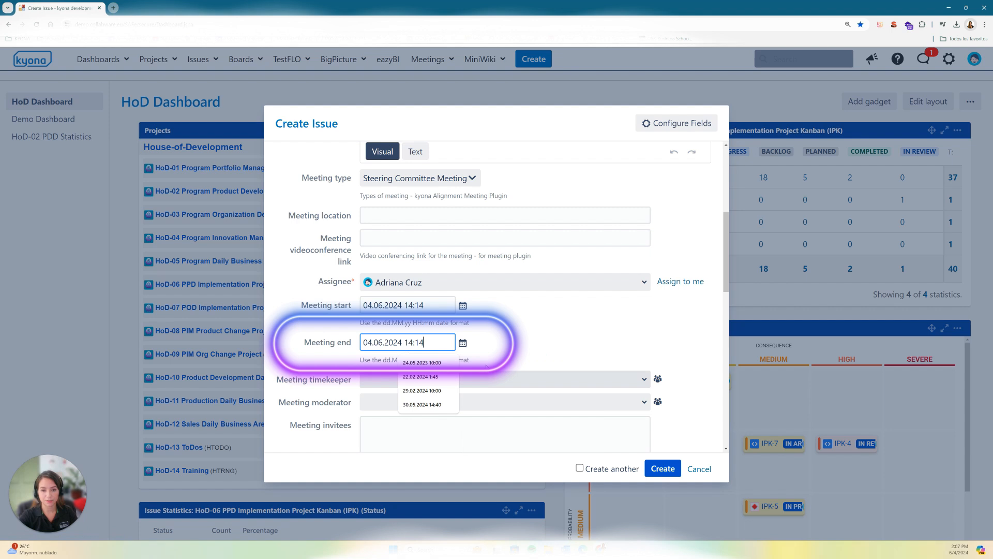
{"action": "left_click", "coordinate": [430, 347]}
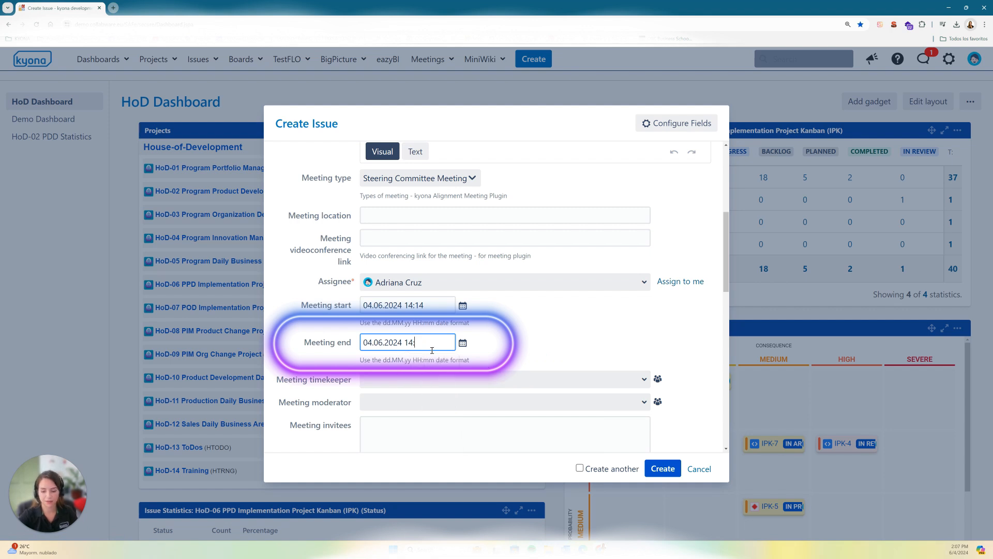
{"action": "type", "text": "45"}
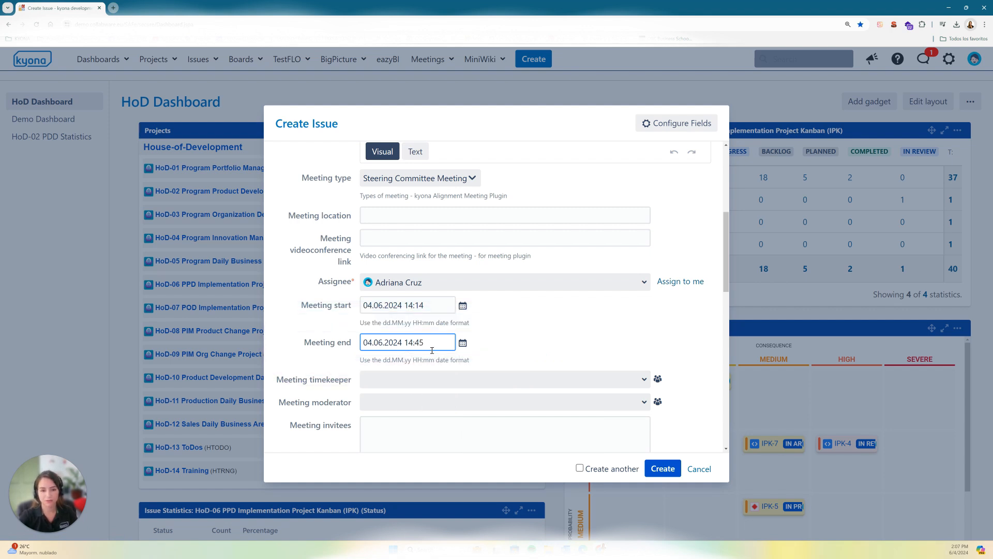
{"action": "left_click", "coordinate": [514, 353]}
Step: Assign the fourth user listed in the user picker, directly above Demo User1, as the meeting timekeeper
{"action": "scroll", "coordinate": [498, 355], "scroll_direction": "down", "scroll_amount": 1}
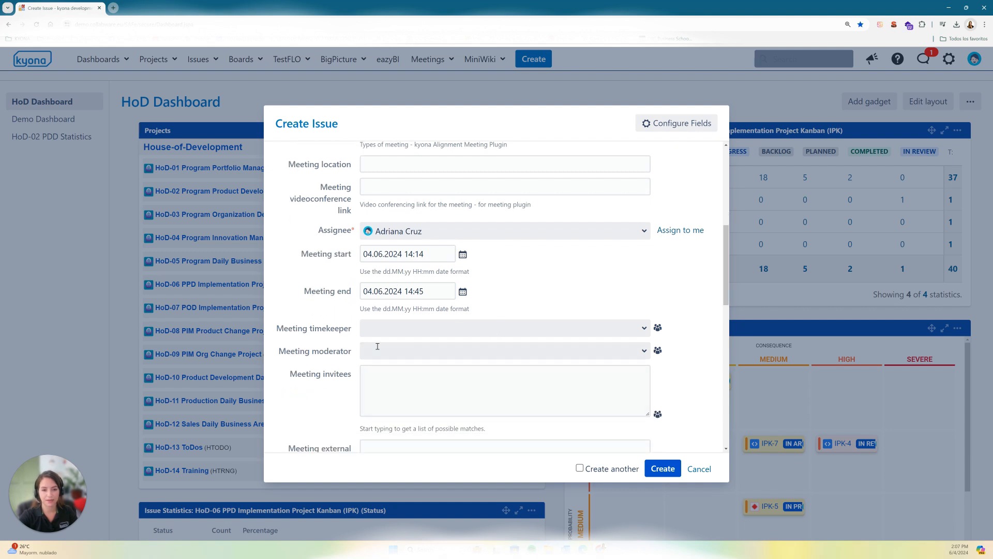
{"action": "left_click", "coordinate": [391, 329]}
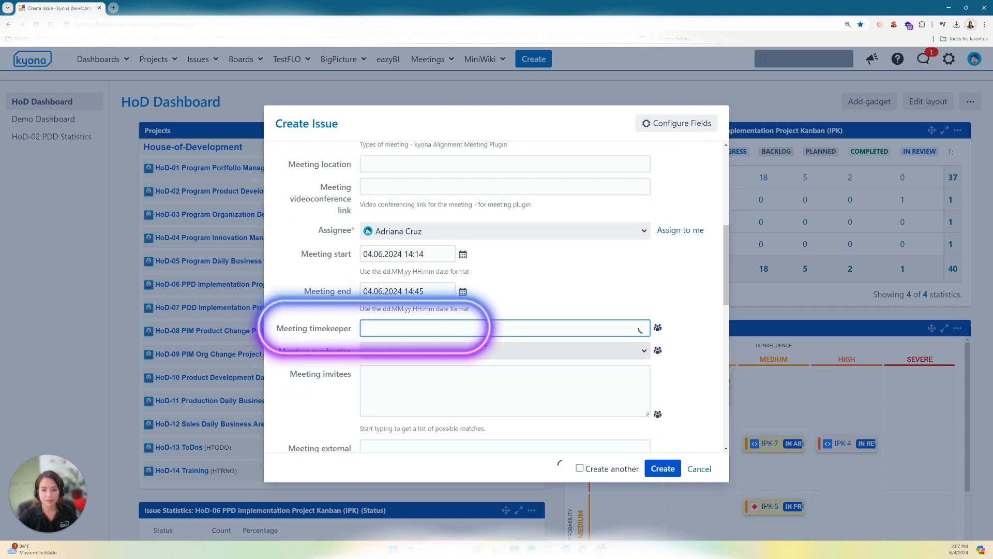
{"action": "left_click", "coordinate": [658, 327]}
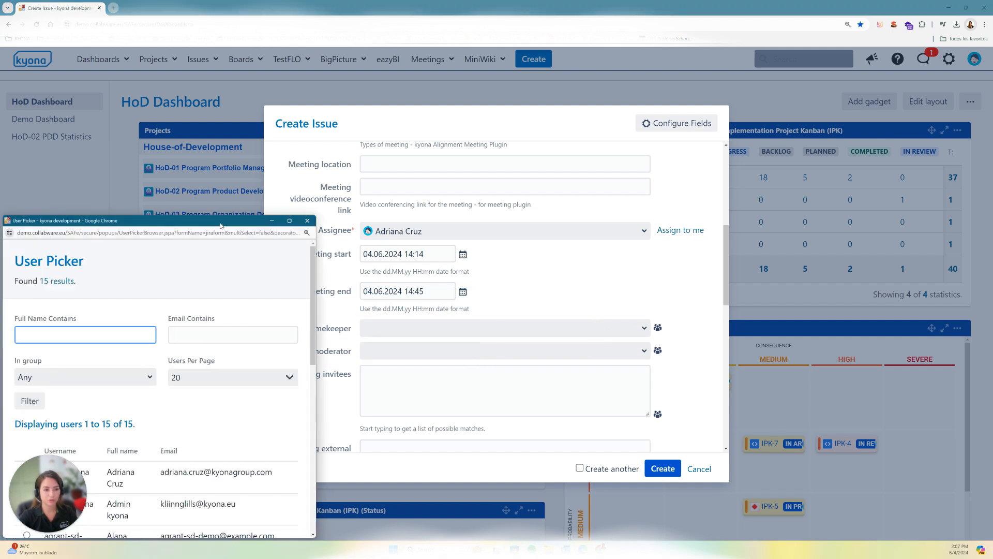
{"action": "left_click_drag", "start_coordinate": [223, 222], "coordinate": [297, 158]}
{"action": "scroll", "coordinate": [206, 436], "scroll_direction": "down", "scroll_amount": 1}
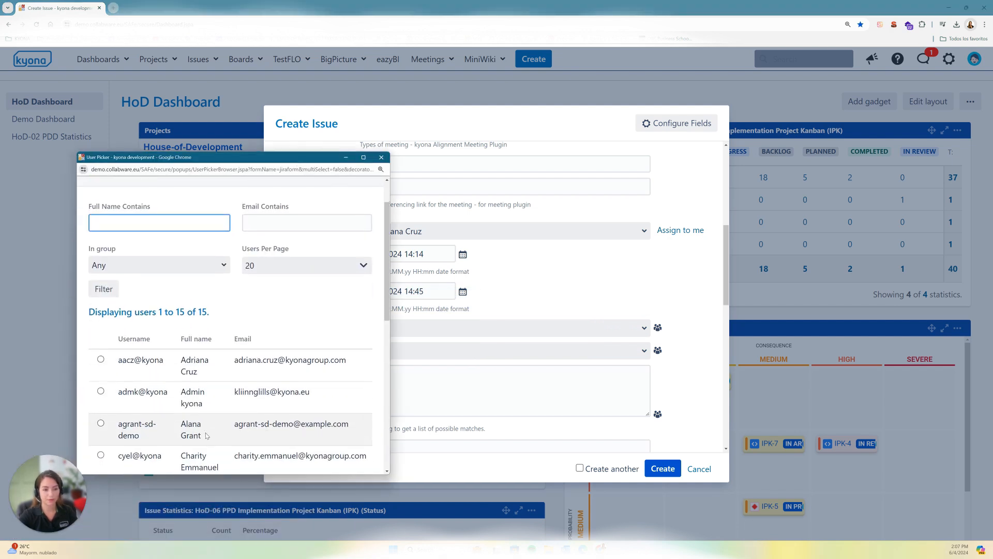
{"action": "scroll", "coordinate": [148, 404], "scroll_direction": "down", "scroll_amount": 1}
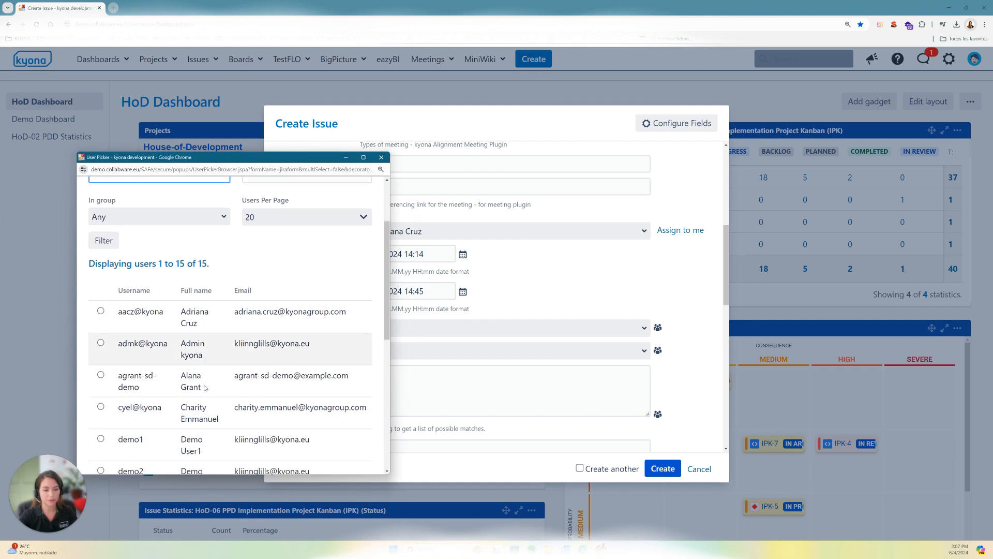
{"action": "left_click", "coordinate": [100, 407]}
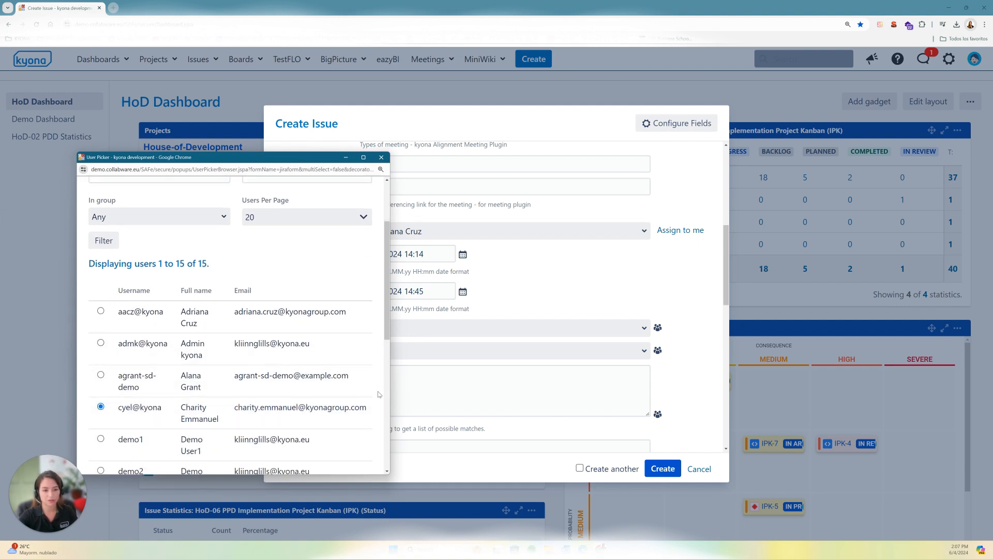
{"action": "scroll", "coordinate": [243, 302], "scroll_direction": "down", "scroll_amount": 6}
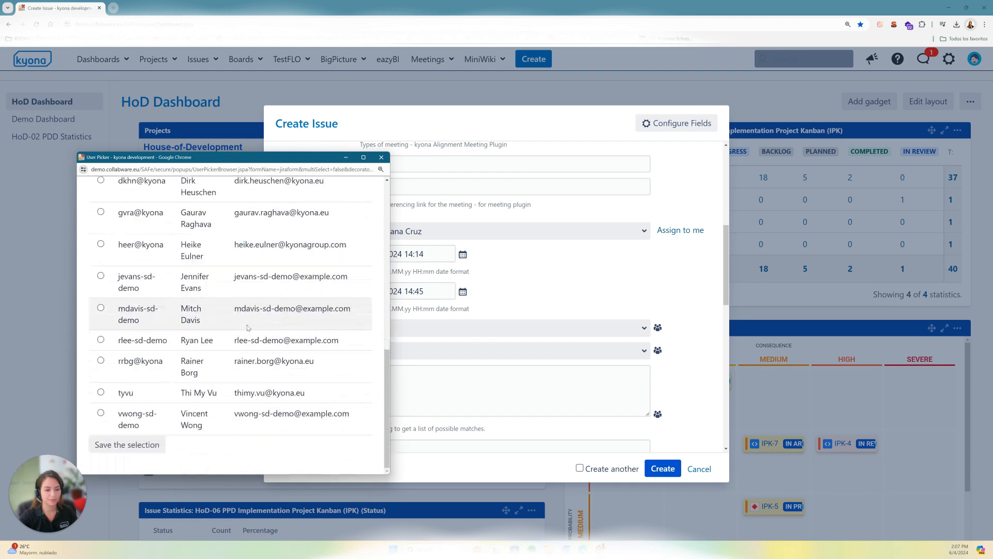
{"action": "left_click", "coordinate": [145, 447]}
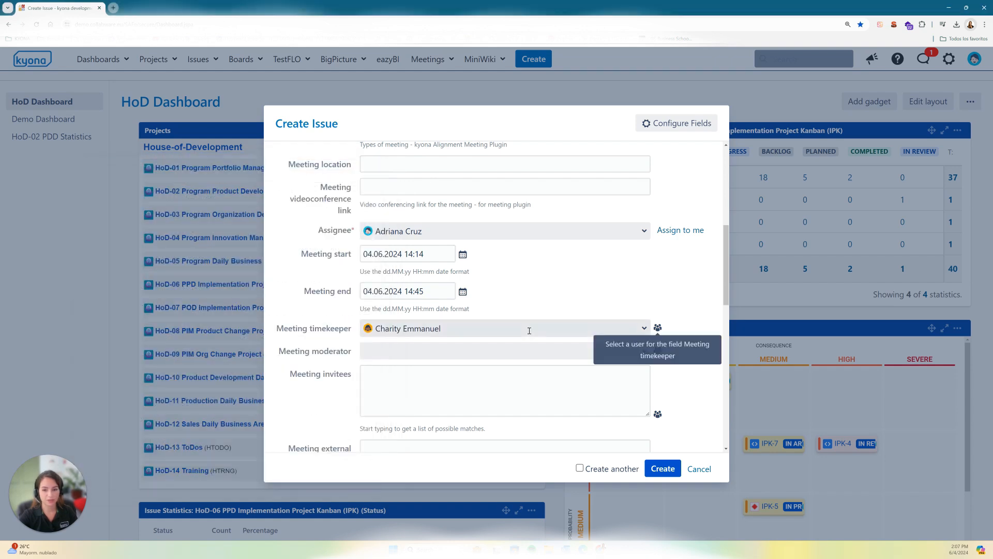
Step: Assign Demo User2 as the meeting moderator through the user picker
{"action": "left_click", "coordinate": [489, 353]}
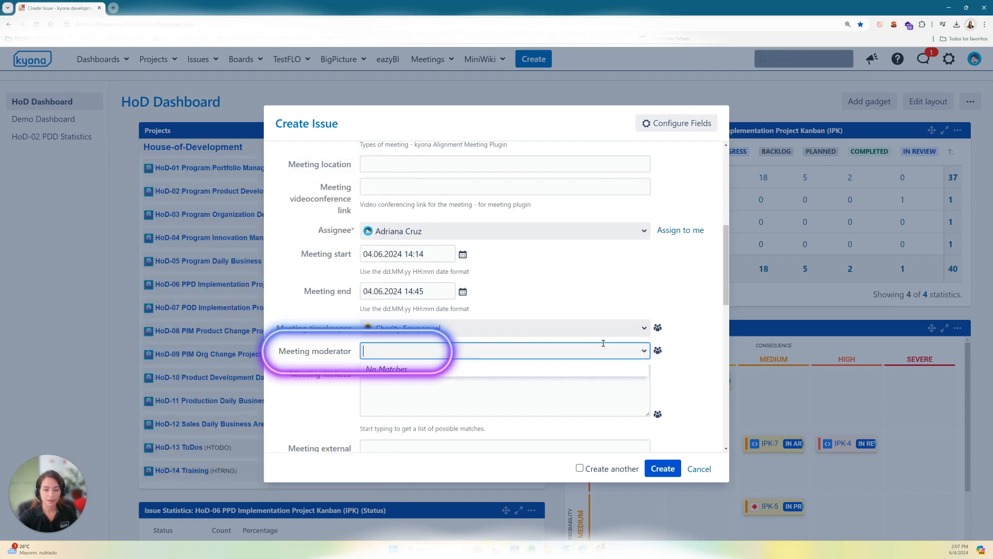
{"action": "left_click", "coordinate": [658, 351]}
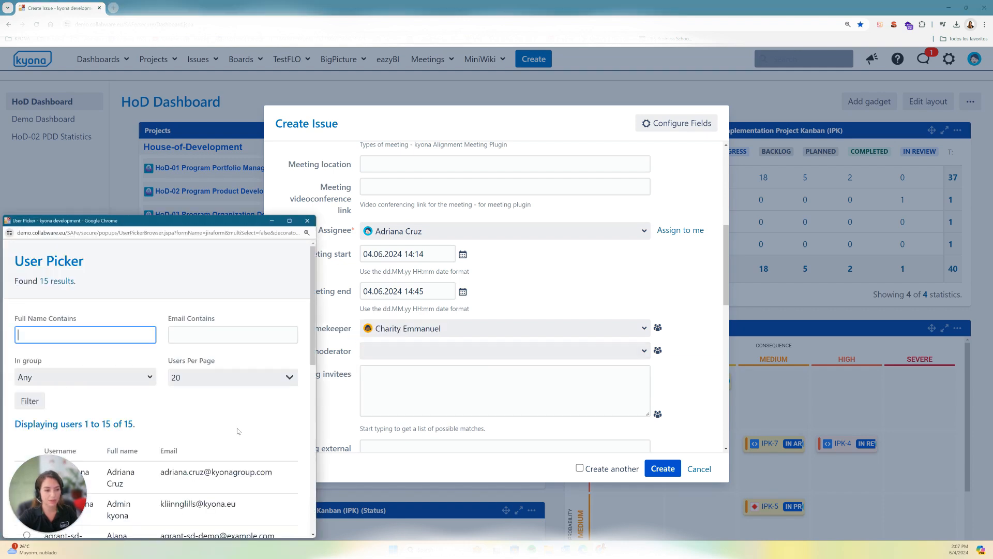
{"action": "scroll", "coordinate": [179, 419], "scroll_direction": "down", "scroll_amount": 3}
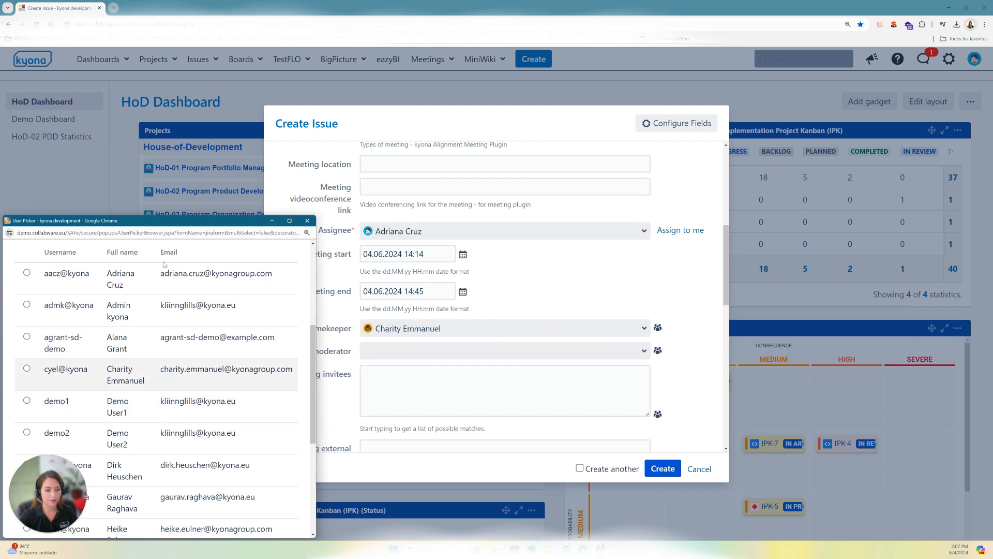
{"action": "left_click_drag", "start_coordinate": [186, 220], "coordinate": [404, 191]}
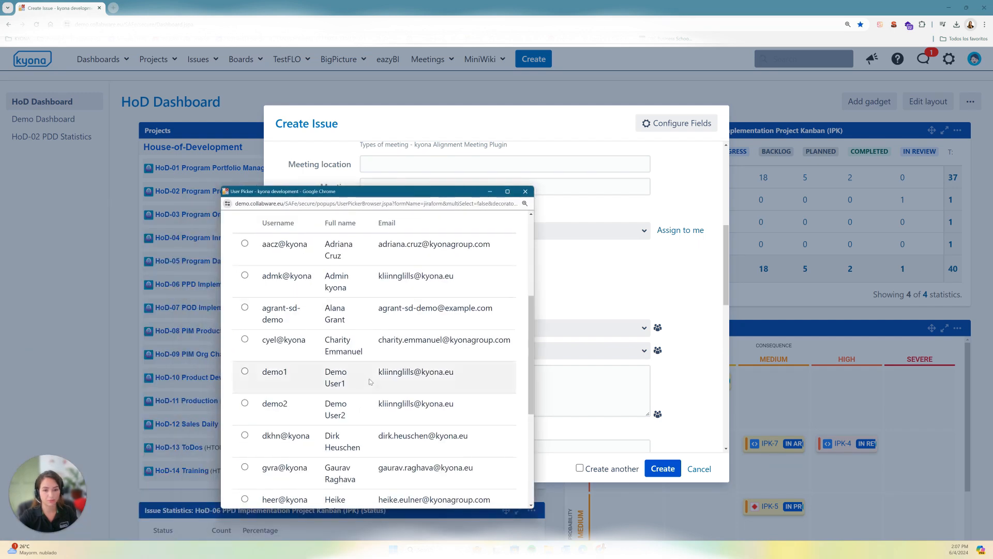
{"action": "scroll", "coordinate": [368, 379], "scroll_direction": "down", "scroll_amount": 1}
{"action": "left_click", "coordinate": [246, 399]}
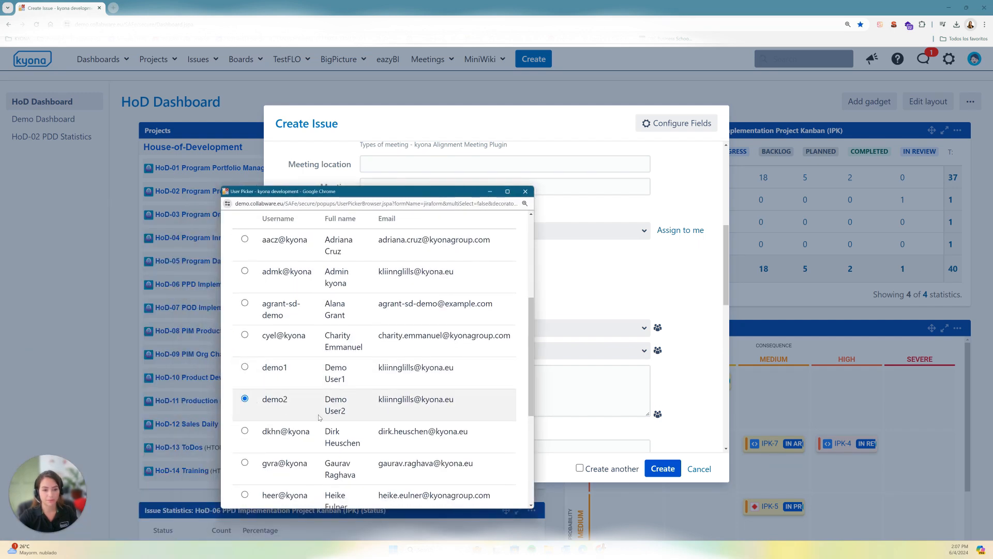
{"action": "scroll", "coordinate": [247, 429], "scroll_direction": "down", "scroll_amount": 4}
{"action": "left_click", "coordinate": [271, 480]}
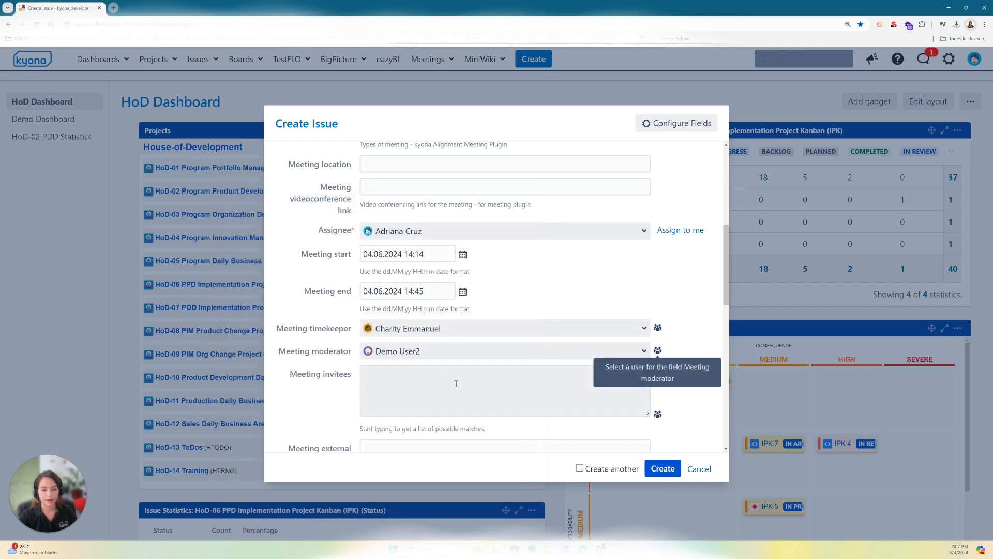
Step: Add the three users listed directly below Demo User2 in the user picker as meeting invitees
{"action": "scroll", "coordinate": [456, 383], "scroll_direction": "down", "scroll_amount": 2}
{"action": "left_click", "coordinate": [450, 305]}
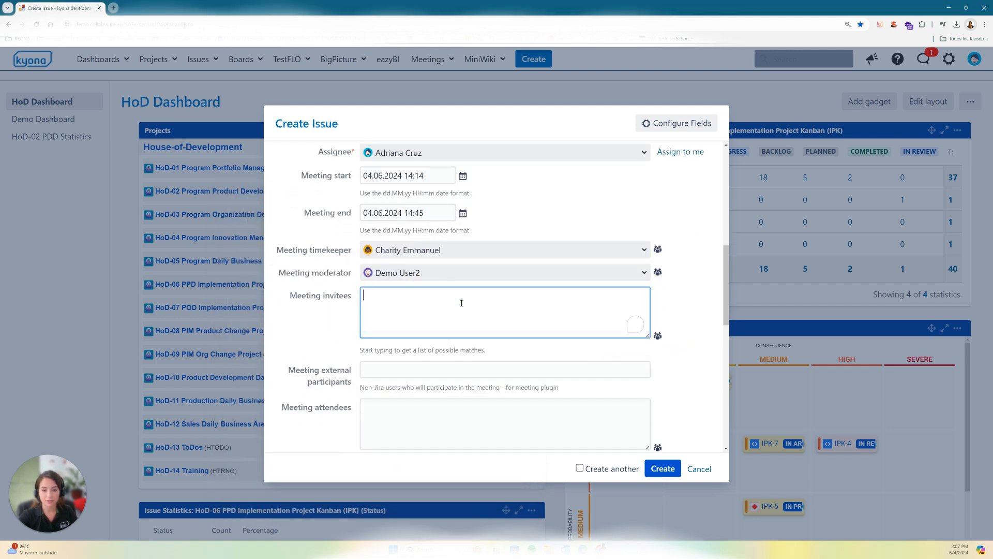
{"action": "left_click", "coordinate": [658, 335]}
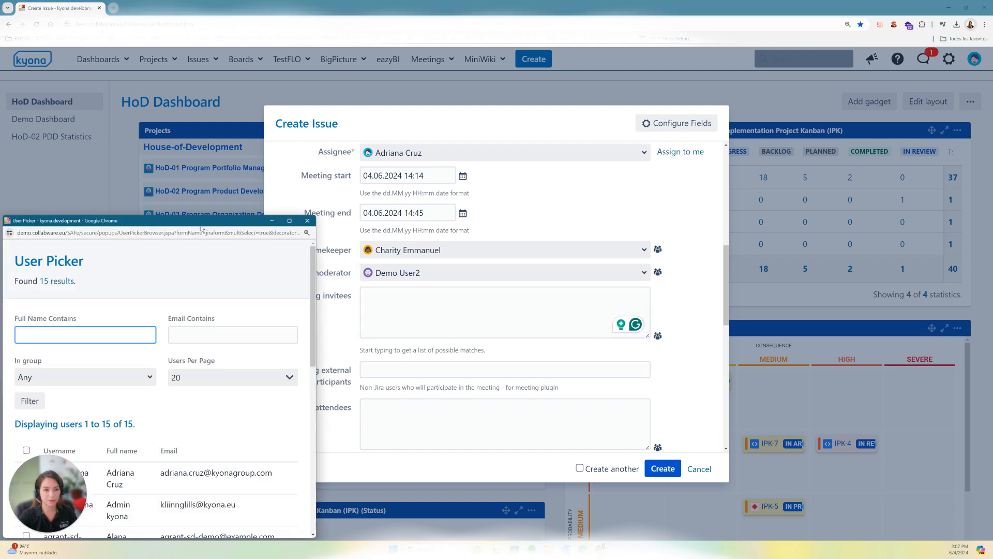
{"action": "left_click_drag", "start_coordinate": [201, 228], "coordinate": [423, 174]}
{"action": "scroll", "coordinate": [401, 419], "scroll_direction": "down", "scroll_amount": 3}
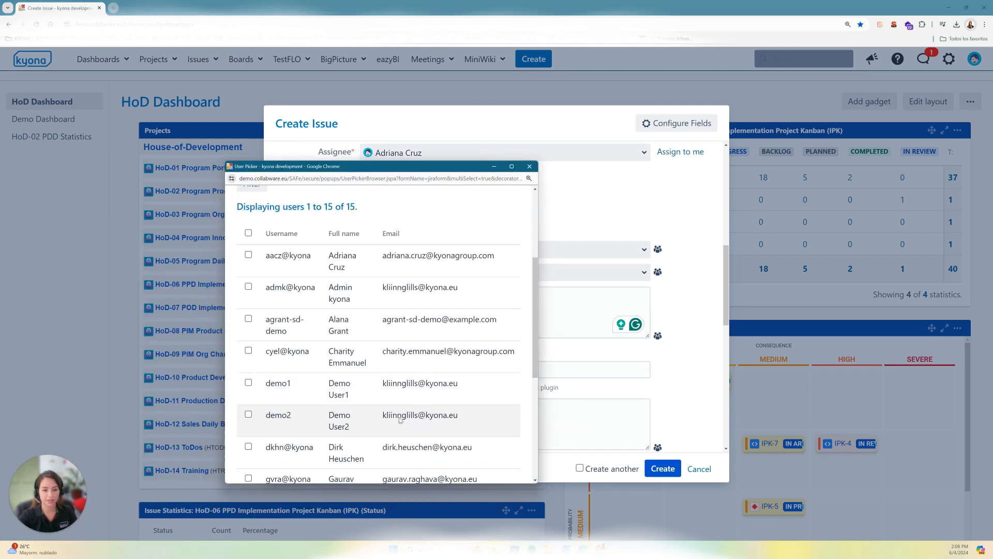
{"action": "scroll", "coordinate": [399, 418], "scroll_direction": "down", "scroll_amount": 2}
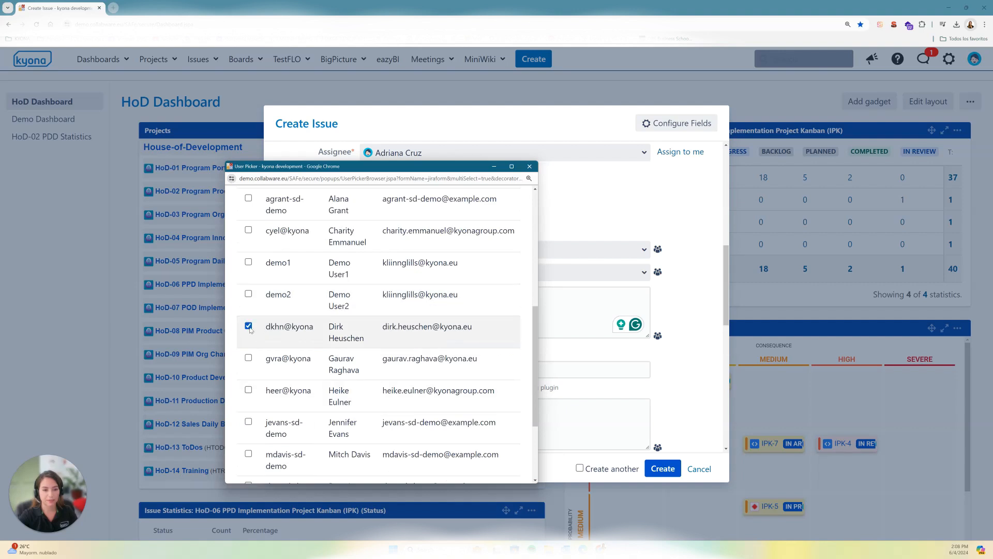
{"action": "left_click", "coordinate": [249, 357]}
{"action": "left_click", "coordinate": [249, 389]}
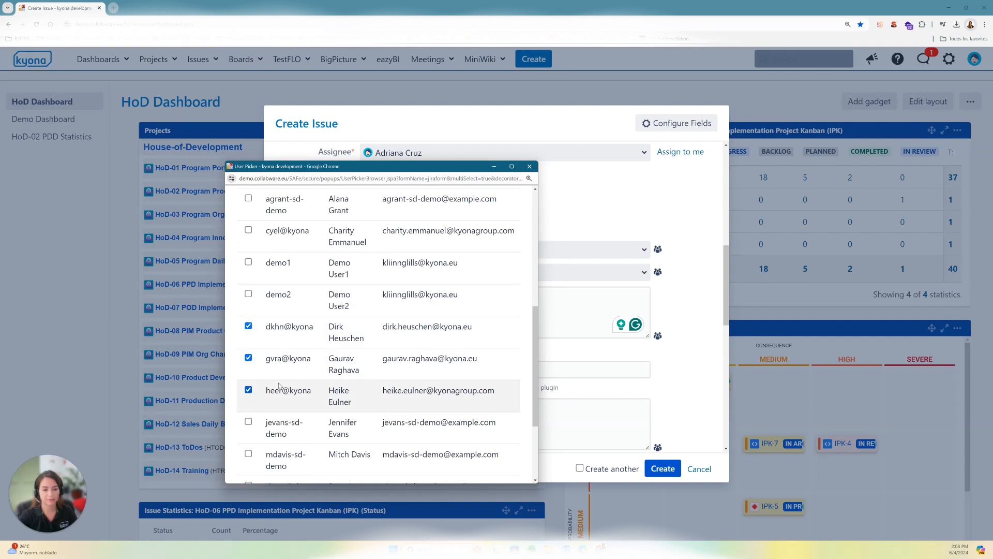
{"action": "scroll", "coordinate": [279, 386], "scroll_direction": "down", "scroll_amount": 4}
{"action": "left_click", "coordinate": [270, 453]}
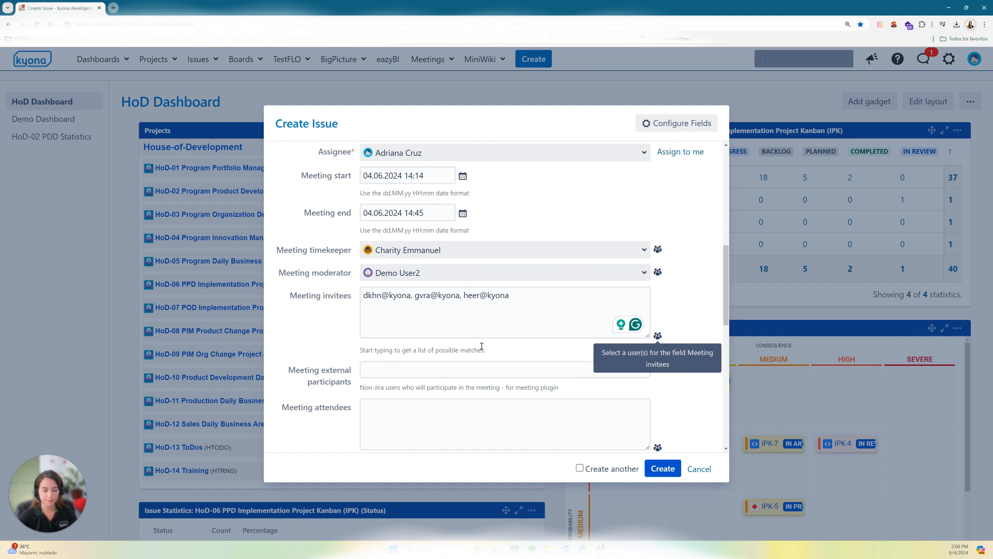
{"action": "left_click", "coordinate": [525, 293]}
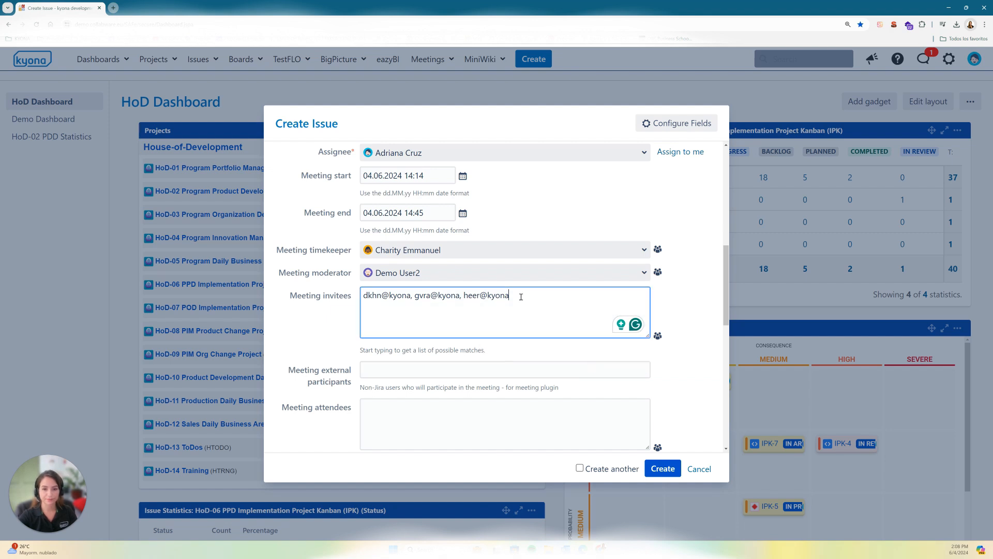
{"action": "left_click", "coordinate": [657, 335]}
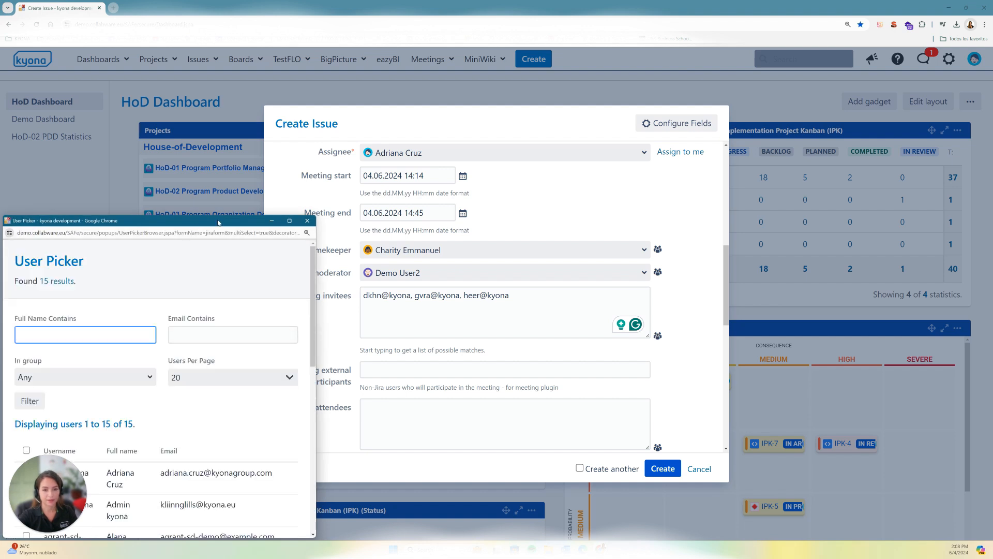
{"action": "left_click_drag", "start_coordinate": [218, 221], "coordinate": [261, 211]}
{"action": "left_click", "coordinate": [352, 212]}
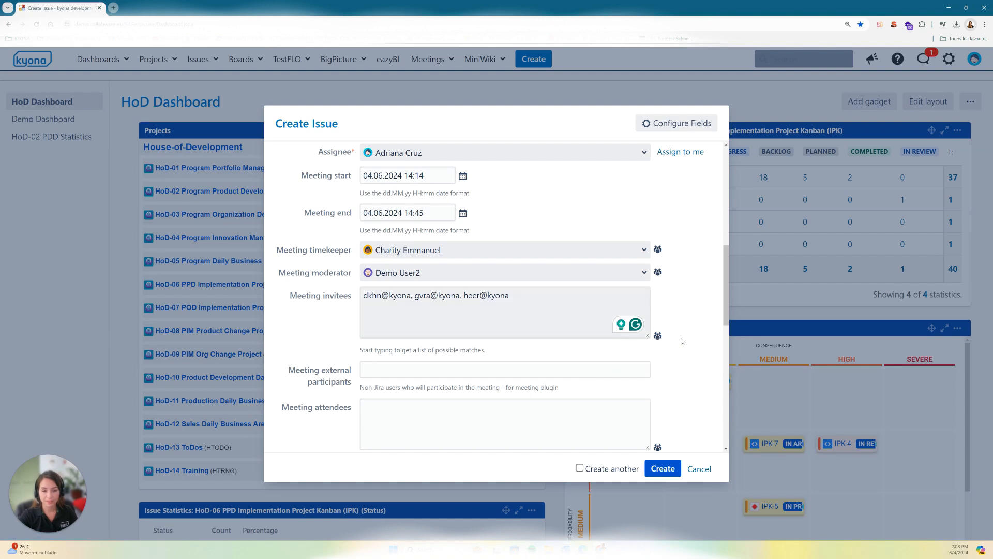
Step: Add the Admin kyona account and the user listed directly below it to the existing meeting invitees
{"action": "left_click", "coordinate": [658, 336]}
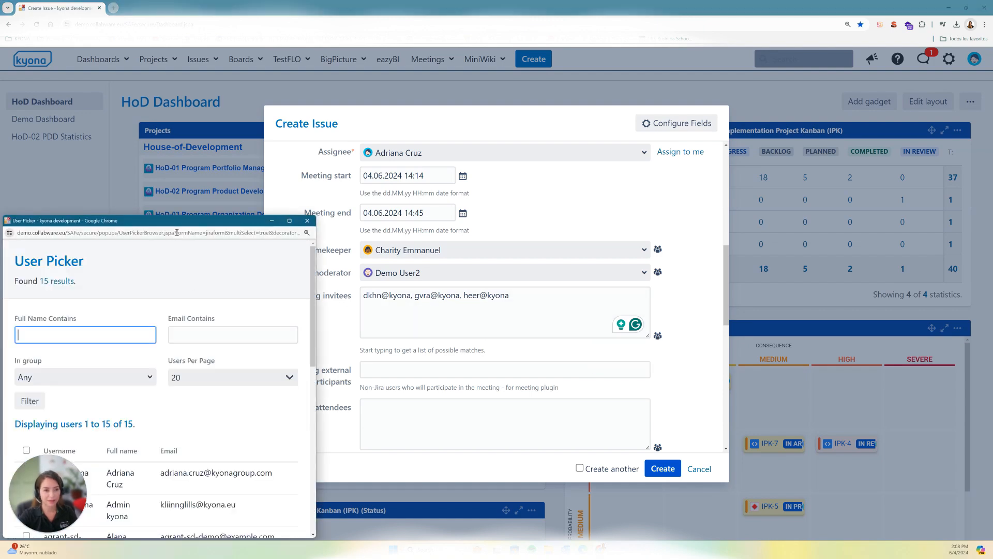
{"action": "left_click_drag", "start_coordinate": [177, 220], "coordinate": [281, 155]}
{"action": "scroll", "coordinate": [251, 404], "scroll_direction": "down", "scroll_amount": 1}
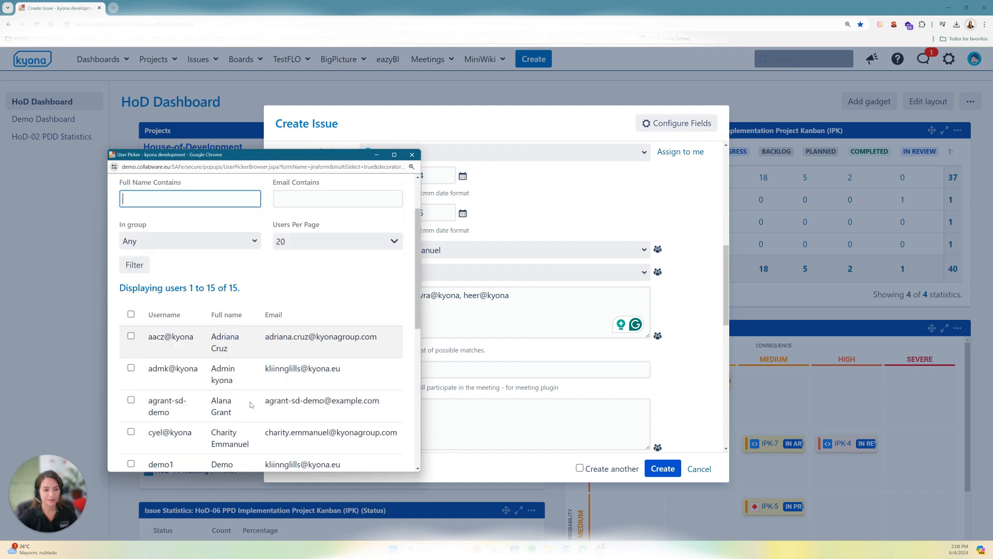
{"action": "scroll", "coordinate": [251, 404], "scroll_direction": "down", "scroll_amount": 1}
{"action": "left_click", "coordinate": [131, 351]}
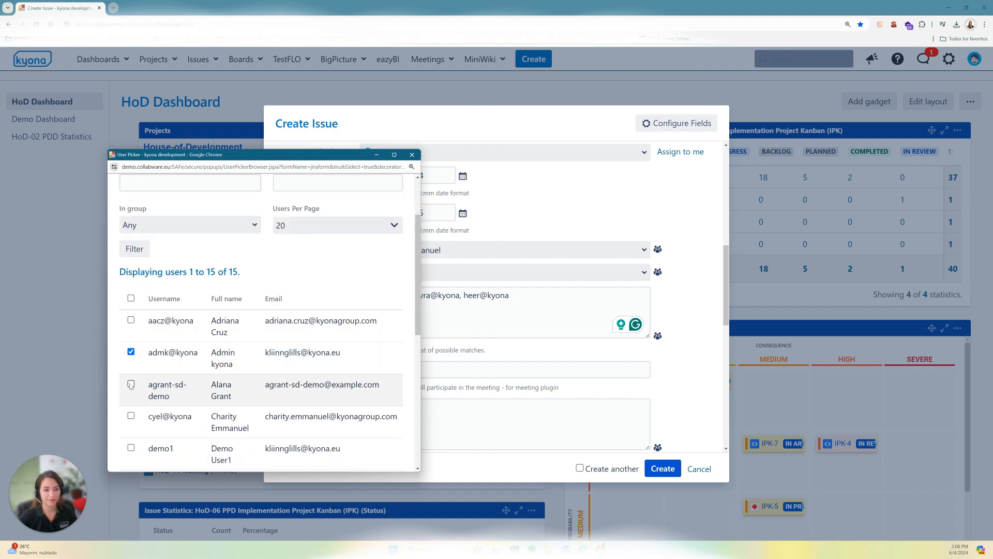
{"action": "left_click_drag", "start_coordinate": [418, 333], "coordinate": [408, 470]}
{"action": "left_click", "coordinate": [158, 443]}
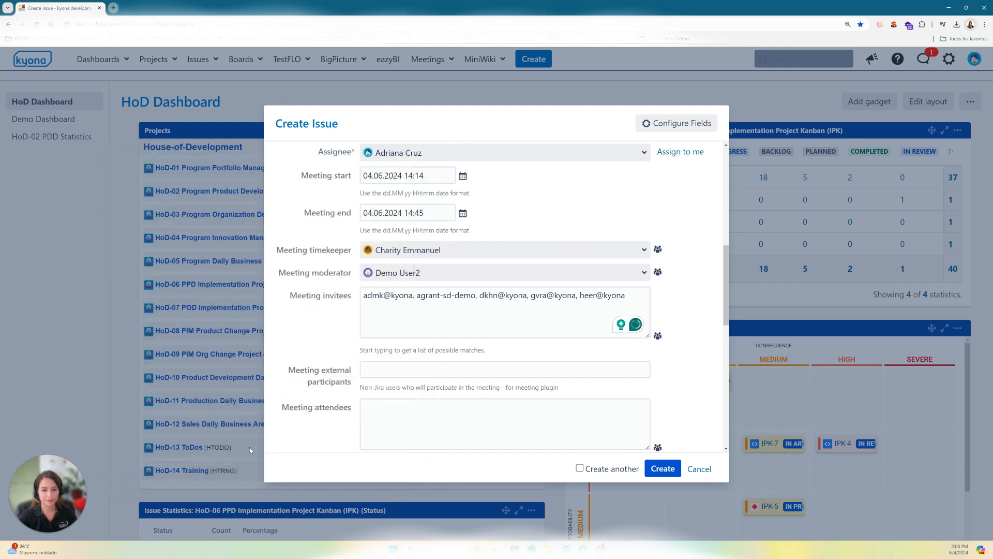
Step: Examine the fields for external participants and meeting attendees, leaving both empty
{"action": "left_click", "coordinate": [412, 370]}
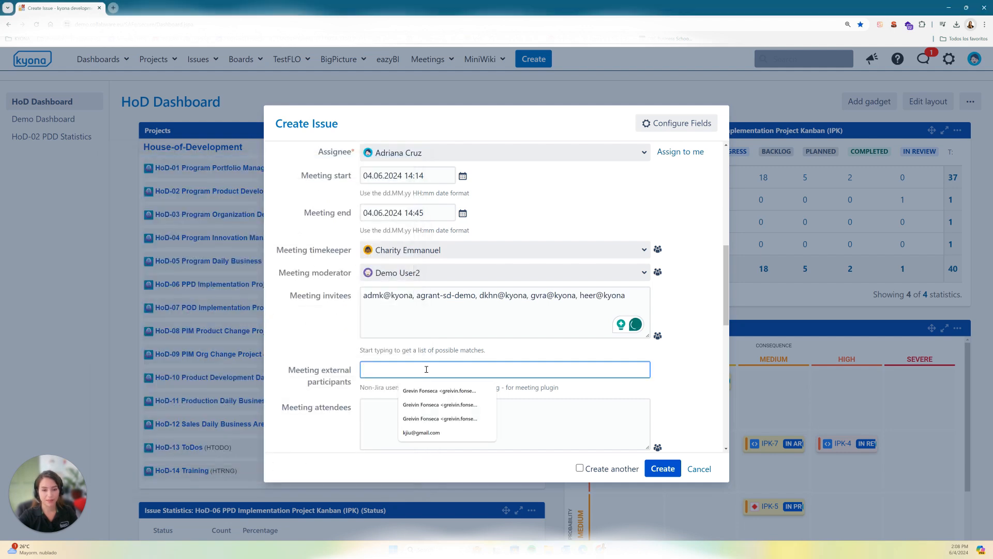
{"action": "scroll", "coordinate": [516, 365], "scroll_direction": "down", "scroll_amount": 1}
{"action": "scroll", "coordinate": [519, 363], "scroll_direction": "down", "scroll_amount": 1}
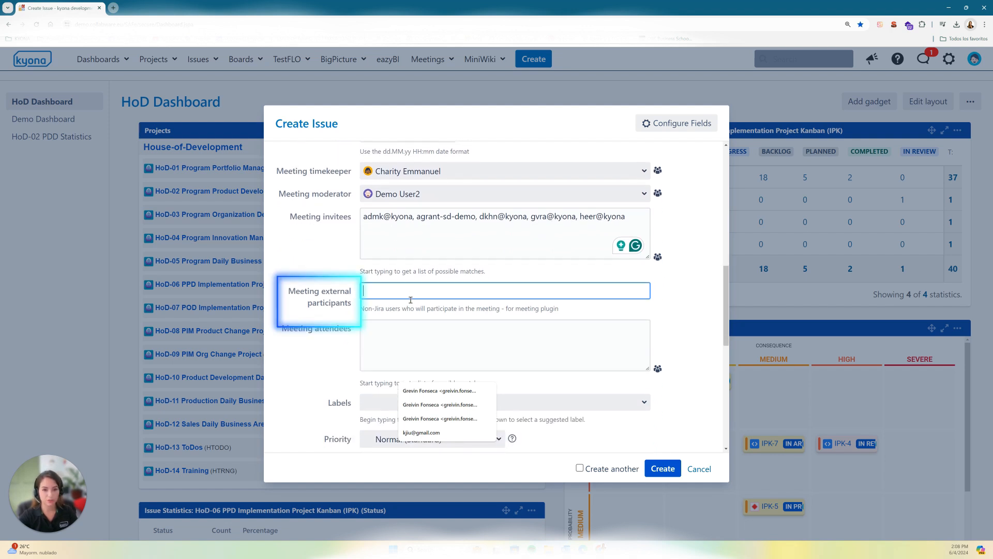
{"action": "scroll", "coordinate": [558, 310], "scroll_direction": "down", "scroll_amount": 1}
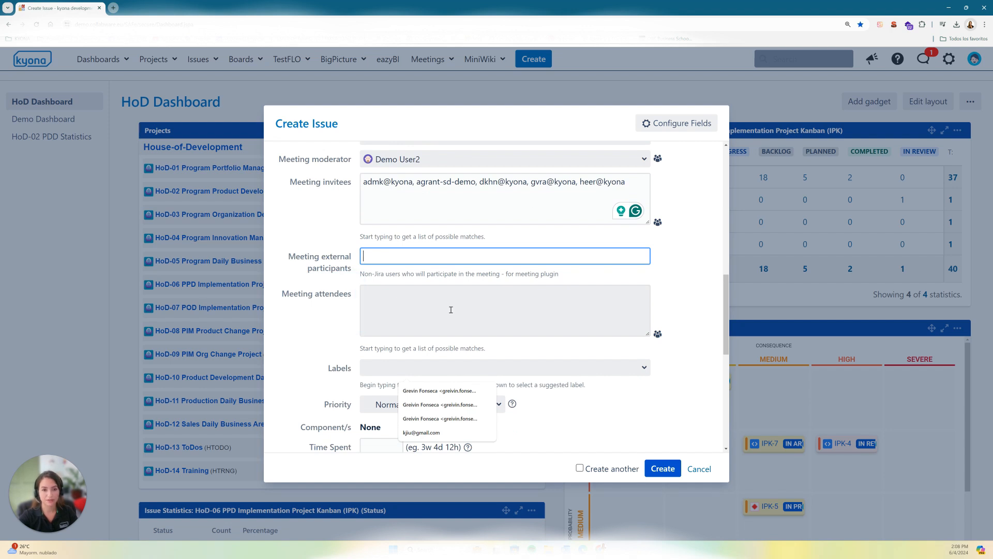
{"action": "scroll", "coordinate": [459, 316], "scroll_direction": "down", "scroll_amount": 1}
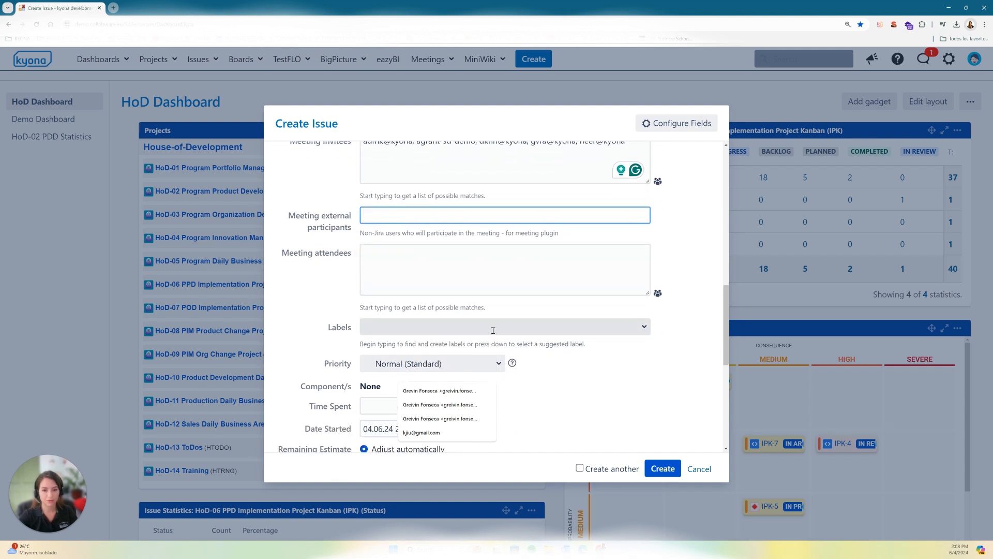
Step: Look through the suggested labels without choosing one, and examine the priority, time spent and remaining estimate fields
{"action": "left_click", "coordinate": [574, 328]}
{"action": "scroll", "coordinate": [575, 327], "scroll_direction": "down", "scroll_amount": 1}
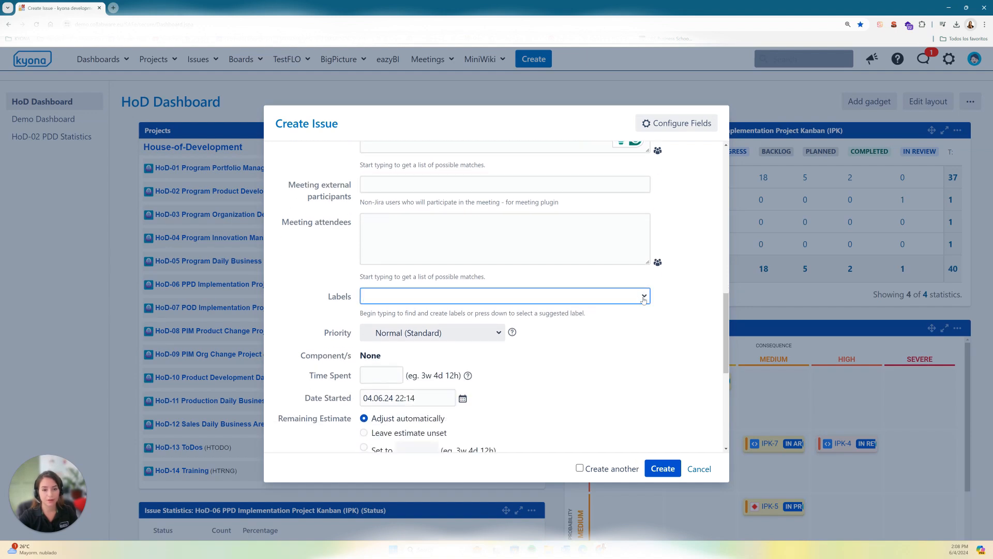
{"action": "left_click", "coordinate": [644, 295]}
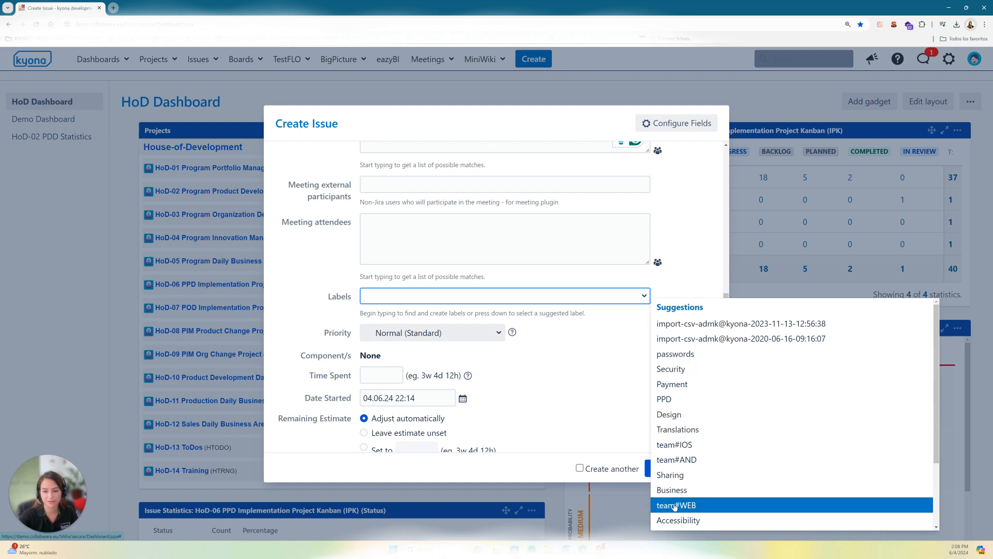
{"action": "left_click", "coordinate": [577, 384]}
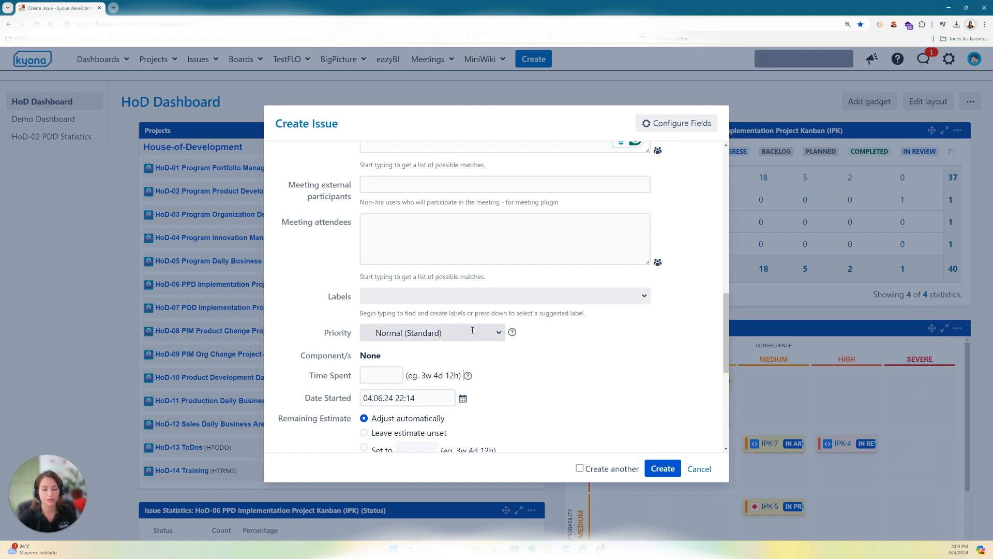
{"action": "scroll", "coordinate": [533, 373], "scroll_direction": "down", "scroll_amount": 1}
{"action": "scroll", "coordinate": [517, 368], "scroll_direction": "down", "scroll_amount": 3}
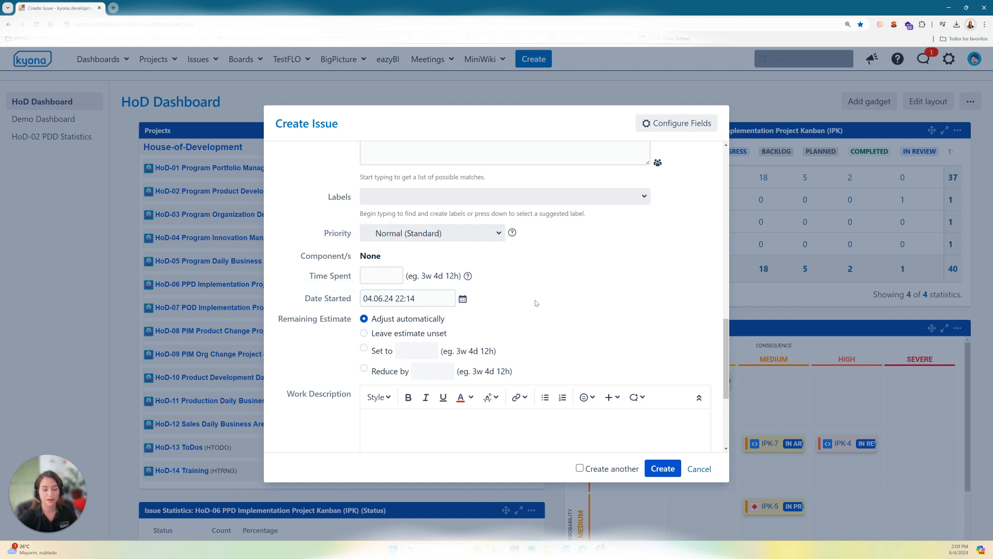
Step: Review the remaining optional fields, leave them unfilled, and create the meeting issue
{"action": "scroll", "coordinate": [528, 304], "scroll_direction": "down", "scroll_amount": 1}
{"action": "scroll", "coordinate": [527, 303], "scroll_direction": "down", "scroll_amount": 1}
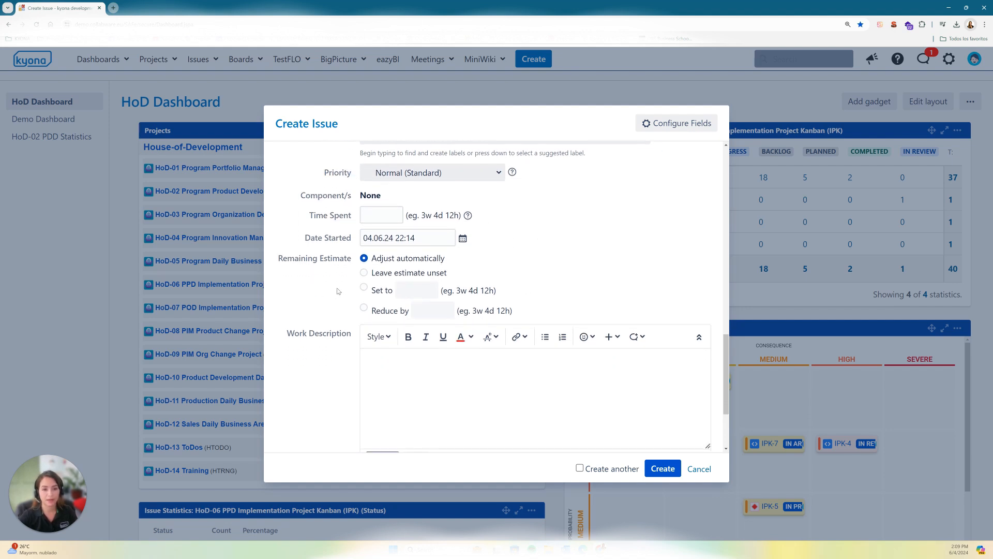
{"action": "scroll", "coordinate": [538, 322], "scroll_direction": "down", "scroll_amount": 2}
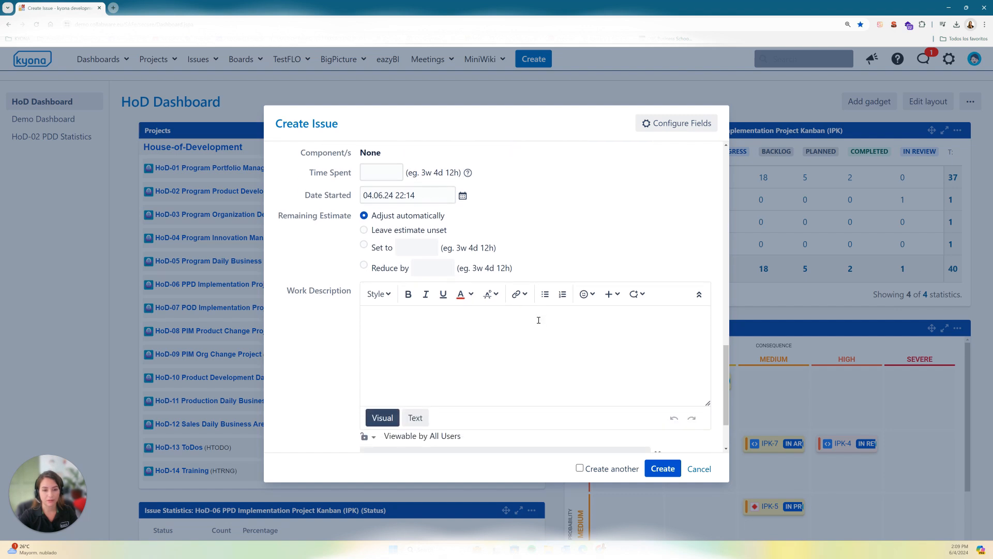
{"action": "scroll", "coordinate": [541, 327], "scroll_direction": "down", "scroll_amount": 1}
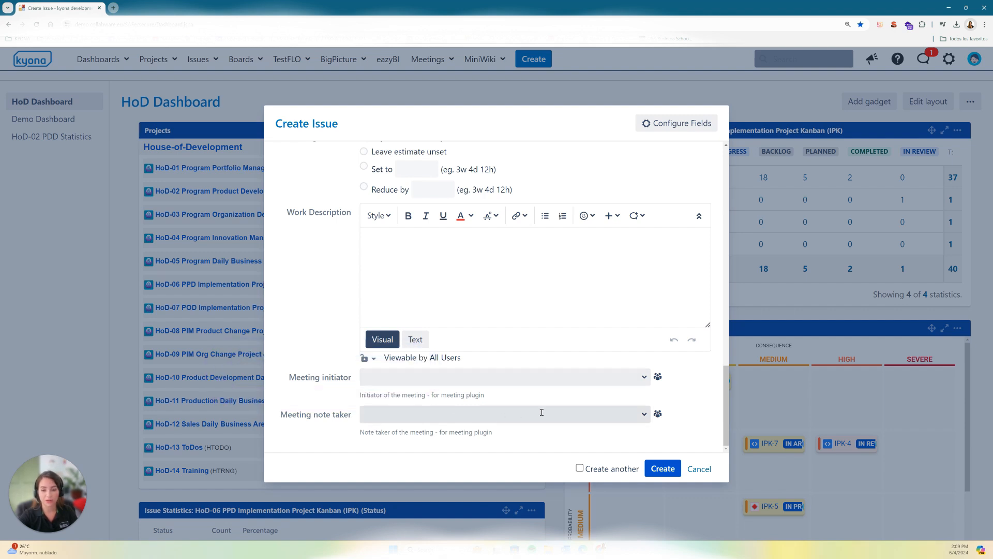
{"action": "left_click", "coordinate": [663, 468]}
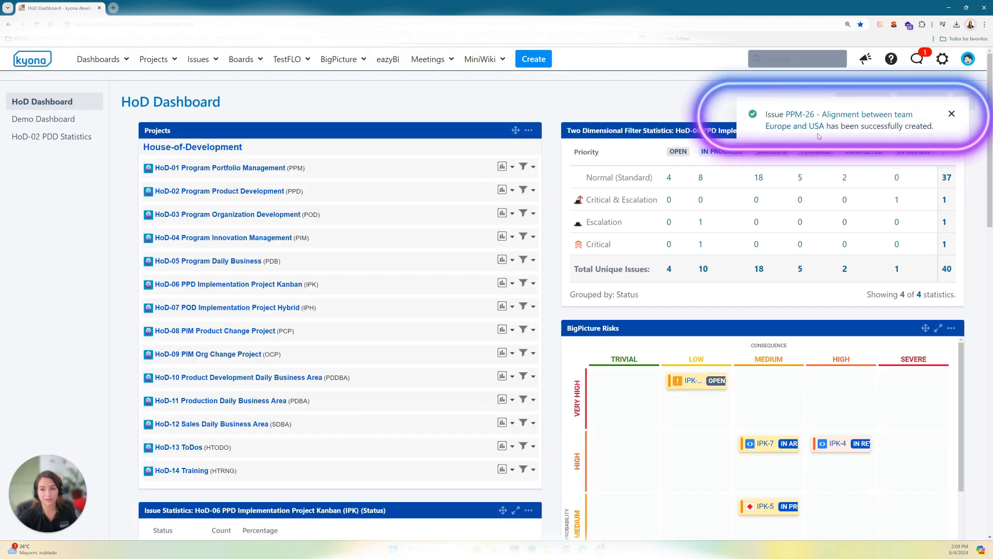
Step: Open the newly created meeting issue and go to its meeting board
{"action": "left_click", "coordinate": [815, 119]}
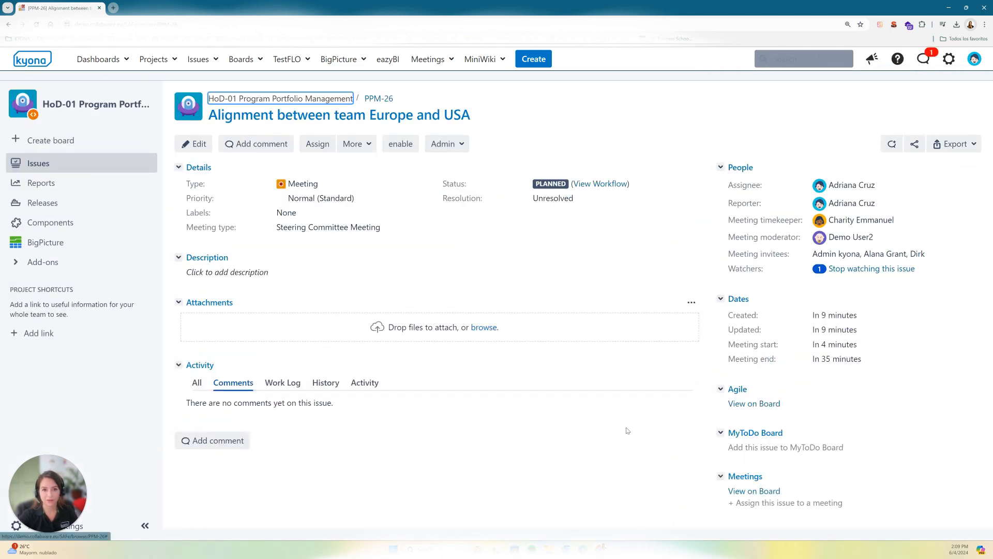
{"action": "left_click", "coordinate": [764, 492]}
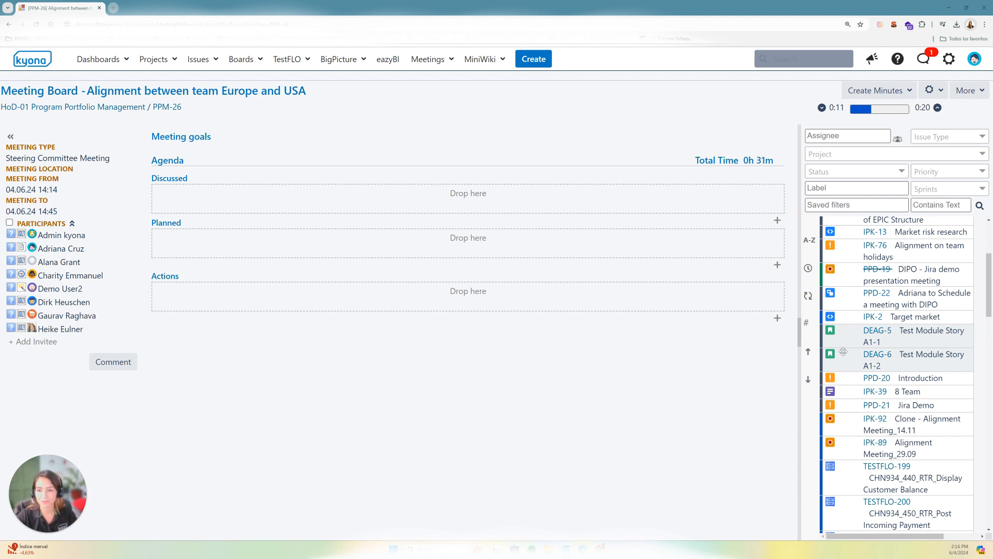
{"action": "scroll", "coordinate": [924, 249], "scroll_direction": "up", "scroll_amount": 1}
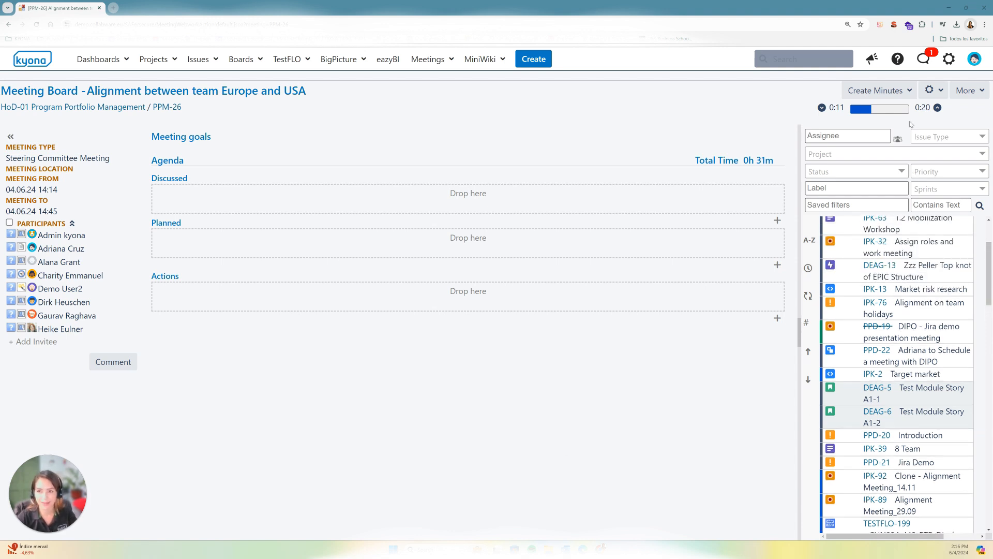
Step: Examine the issue filters on the meeting board, including assignee, project, status, priority, saved filters and contained text, without setting any
{"action": "left_click", "coordinate": [866, 137]}
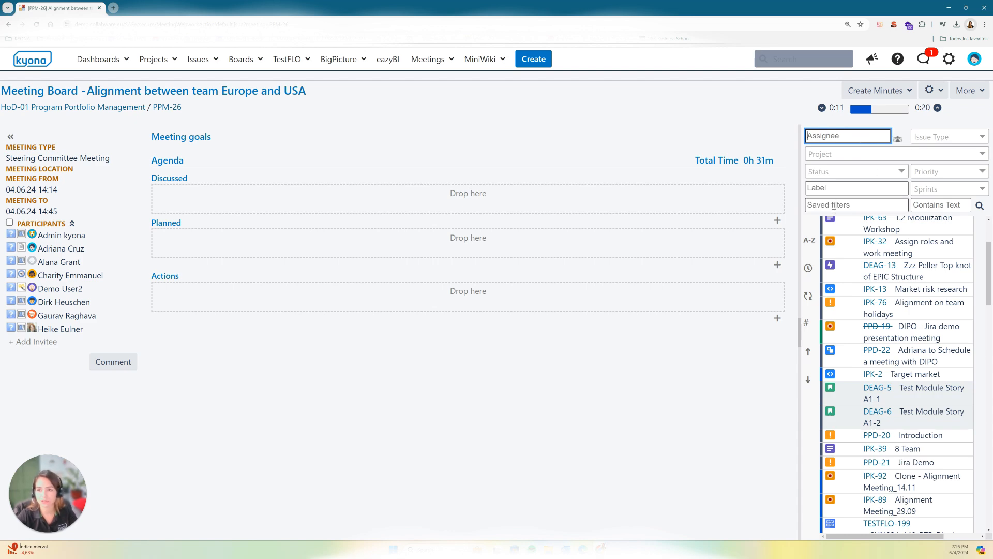
{"action": "left_click", "coordinate": [843, 157]}
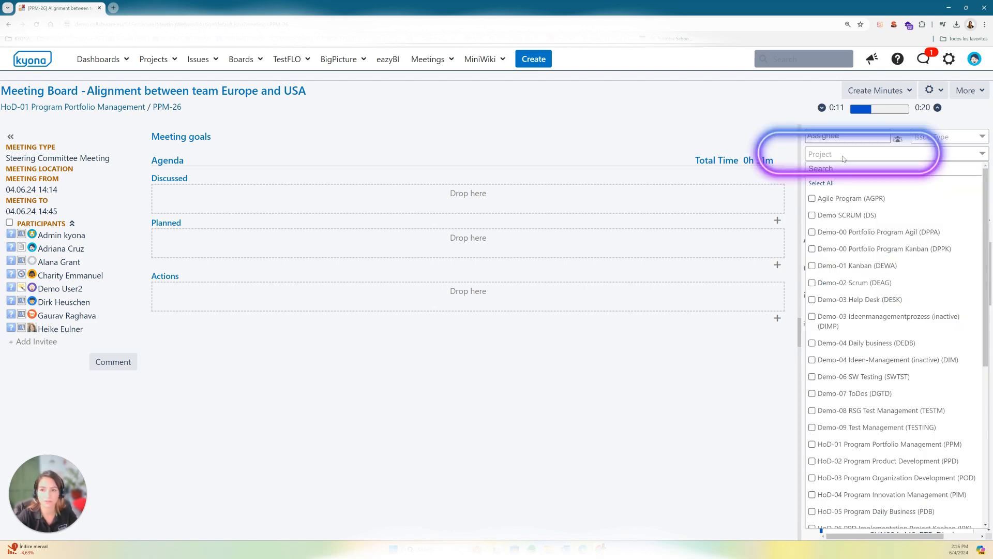
{"action": "left_click", "coordinate": [843, 154]}
{"action": "left_click", "coordinate": [853, 175]}
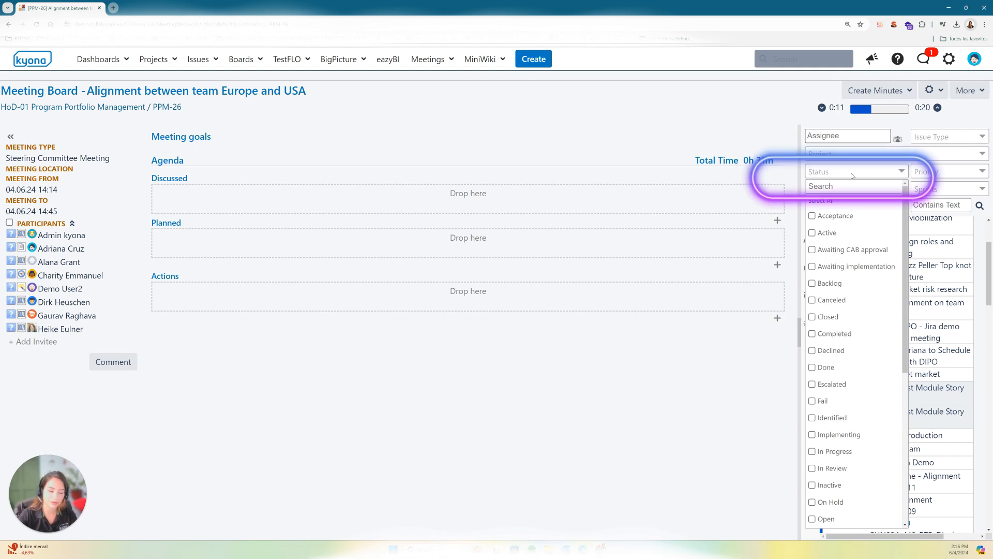
{"action": "left_click", "coordinate": [855, 177]}
{"action": "left_click", "coordinate": [943, 174]}
{"action": "left_click", "coordinate": [943, 174]}
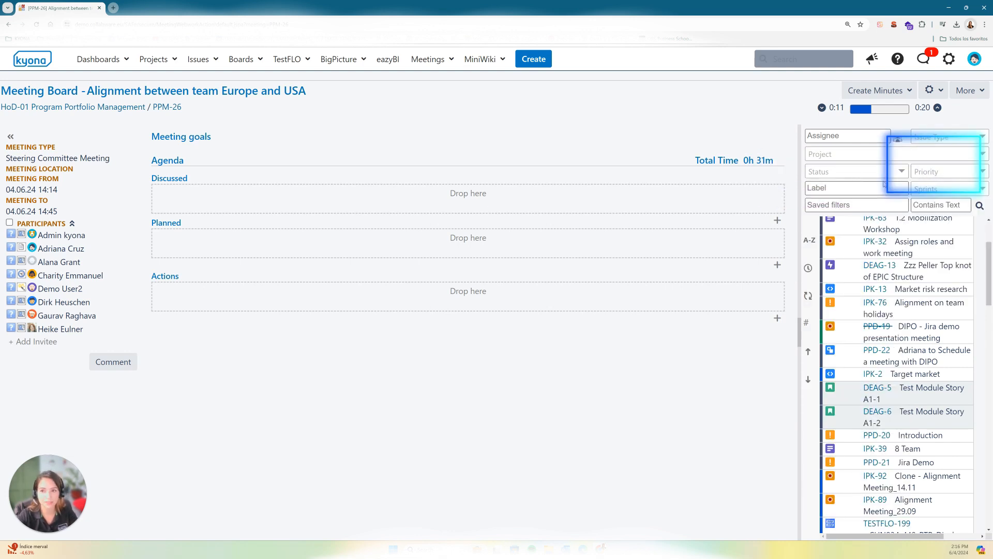
{"action": "left_click", "coordinate": [863, 205]}
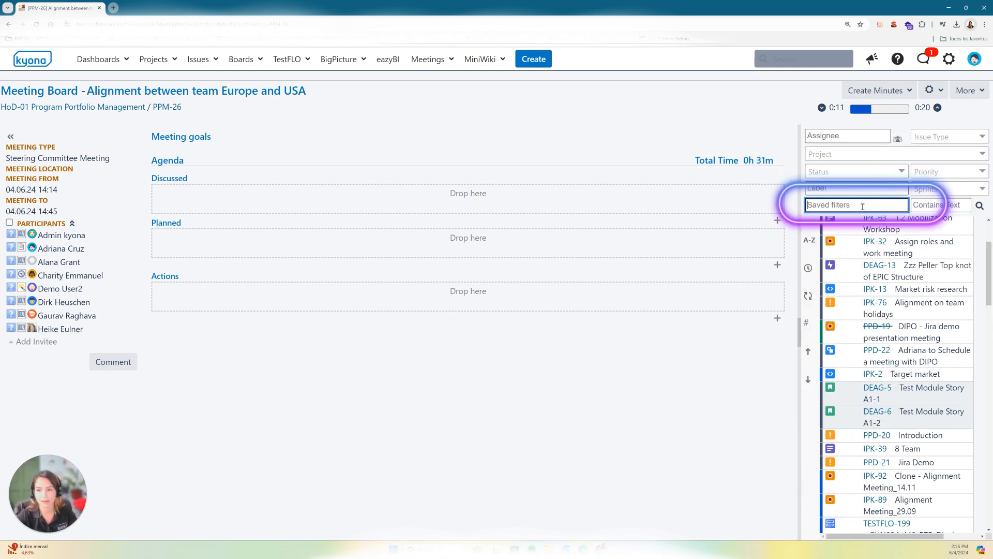
{"action": "left_click", "coordinate": [962, 205]}
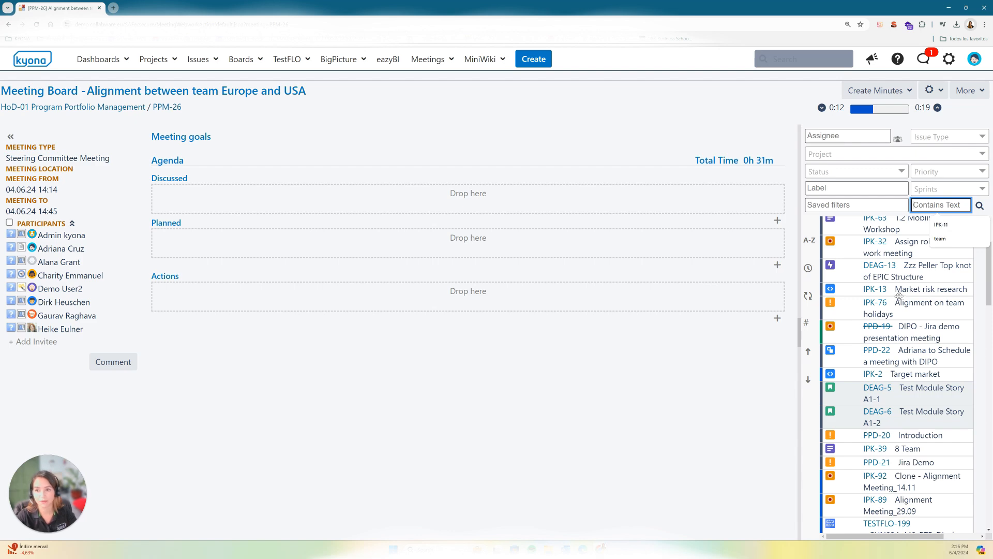
Step: Add issues IPK-13, PPD-22 and DEAG-6 from the issue list to the Planned part of the agenda
{"action": "left_click_drag", "start_coordinate": [899, 295], "coordinate": [517, 246]}
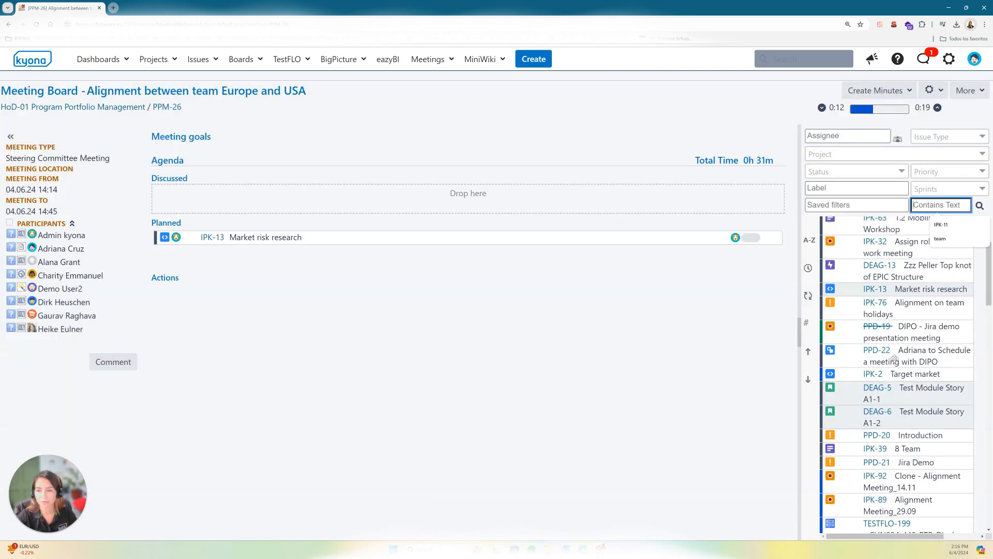
{"action": "scroll", "coordinate": [894, 357], "scroll_direction": "down", "scroll_amount": 1}
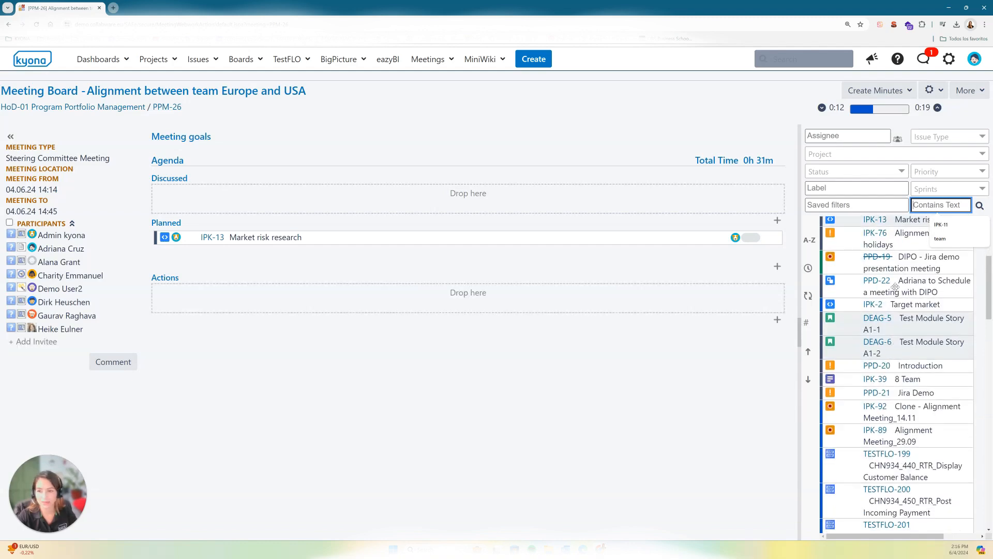
{"action": "left_click_drag", "start_coordinate": [903, 287], "coordinate": [437, 257]}
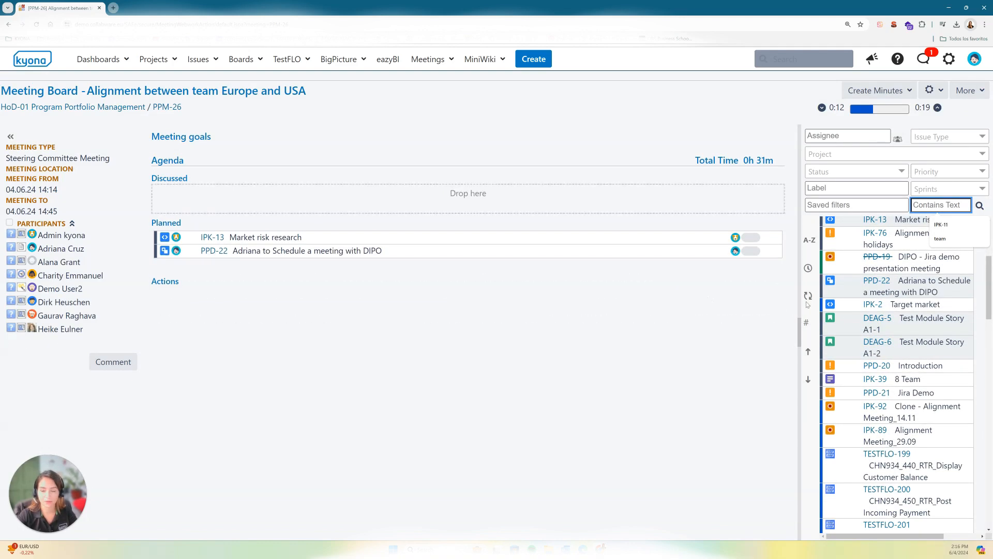
{"action": "left_click_drag", "start_coordinate": [910, 345], "coordinate": [404, 257]}
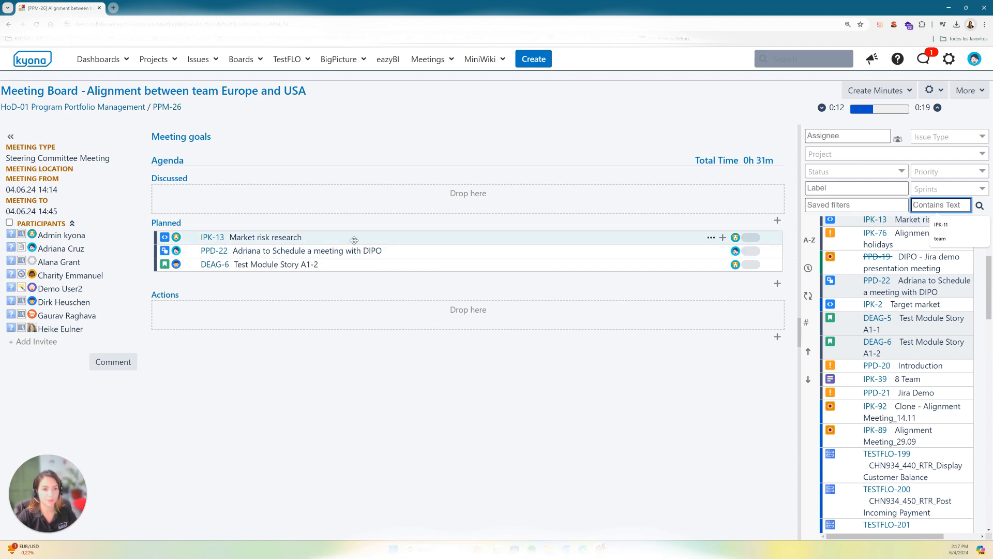
Step: Move the IPK-13 and PPD-22 agenda items from Planned to Discussed
{"action": "left_click_drag", "start_coordinate": [354, 240], "coordinate": [353, 242]}
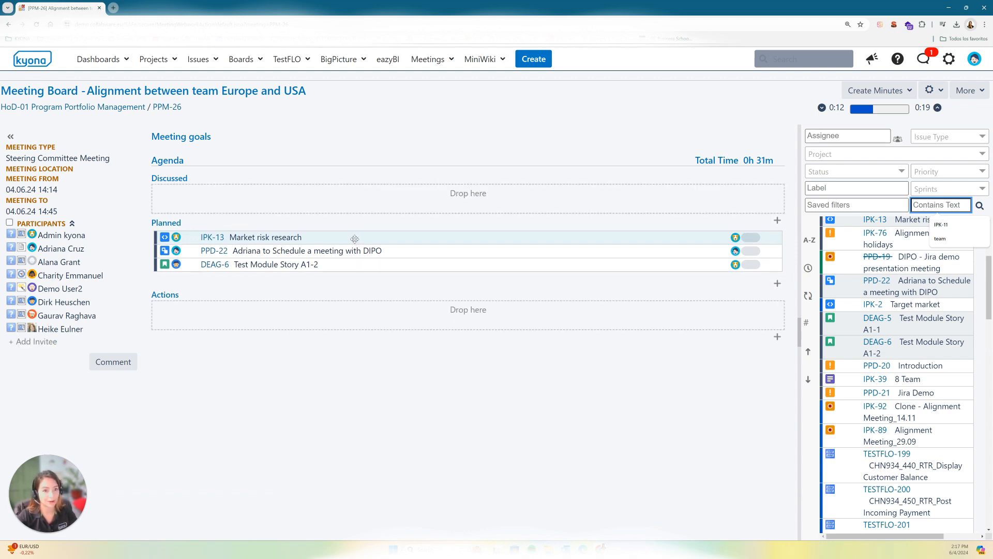
{"action": "left_click_drag", "start_coordinate": [355, 239], "coordinate": [357, 198]}
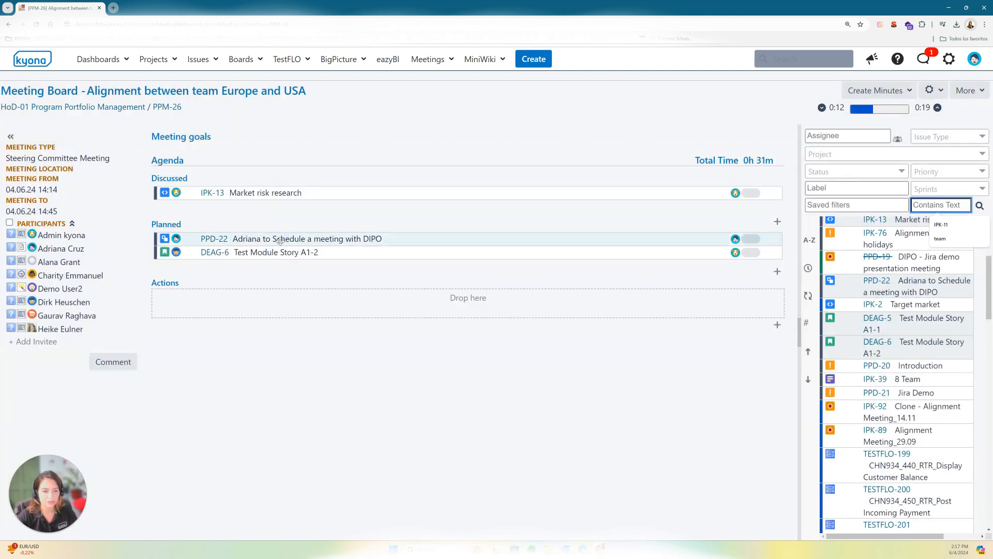
{"action": "left_click_drag", "start_coordinate": [280, 241], "coordinate": [282, 207]}
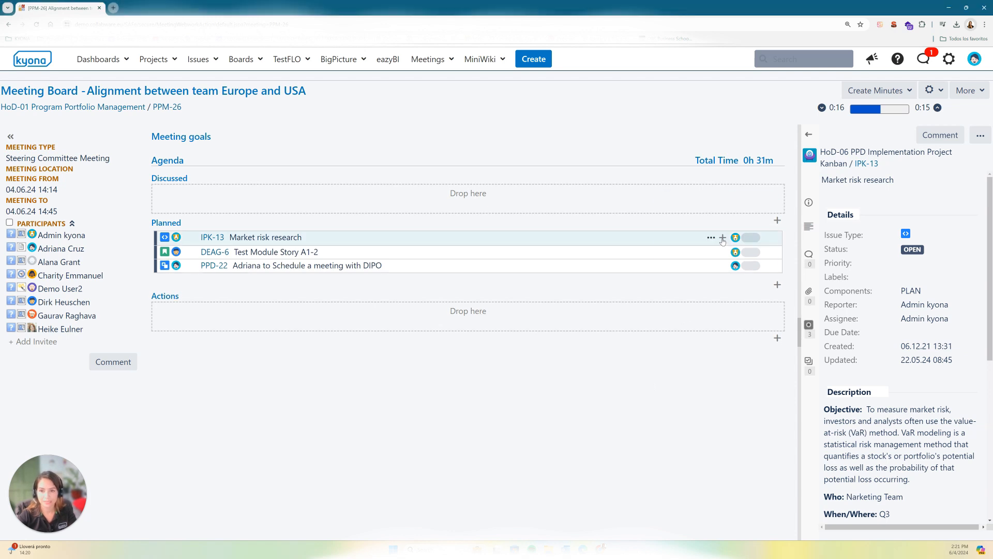
Step: Add and save a note on the IPK-13 Market risk research item reading "Updates?" and, on a new line, "What are next steps?"
{"action": "left_click", "coordinate": [723, 238]}
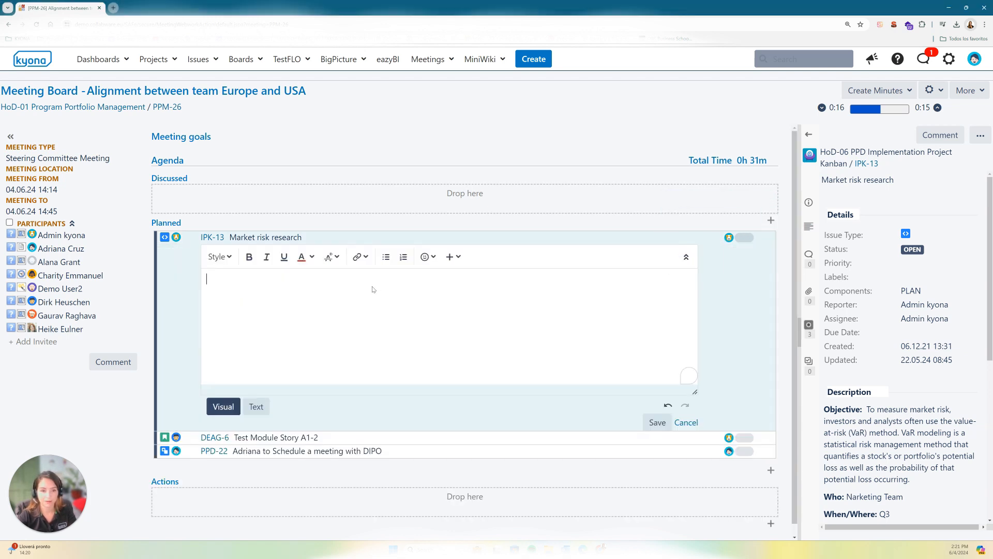
{"action": "type", "text": "Updates?"}
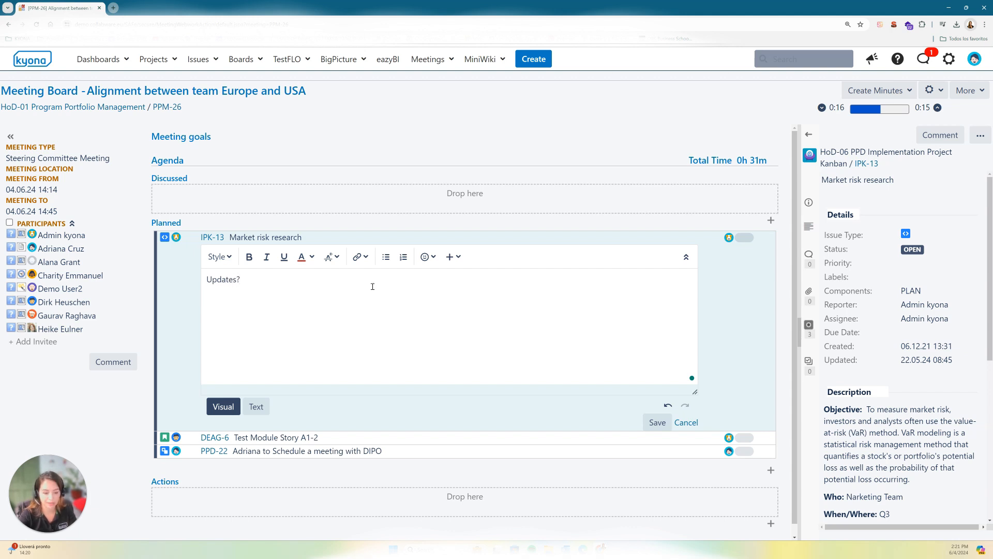
{"action": "key", "text": "Return"}
{"action": "type", "text": "What are "}
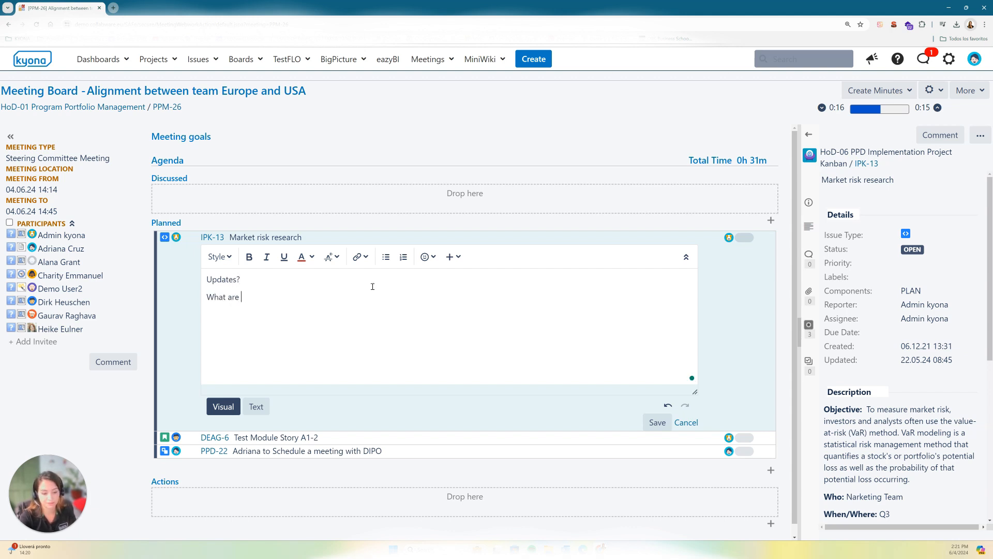
{"action": "type", "text": "next ste"}
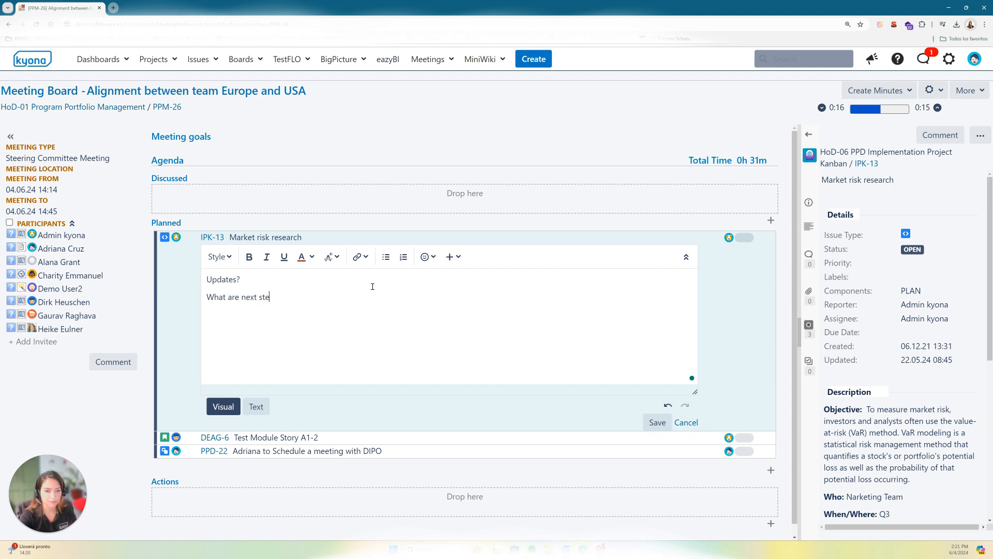
{"action": "type", "text": "p"}
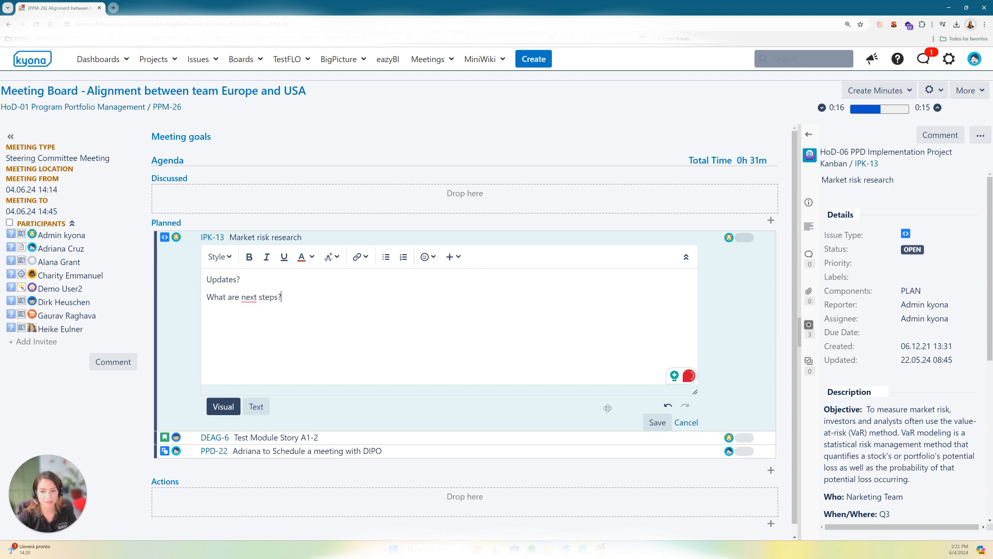
{"action": "left_click", "coordinate": [657, 423]}
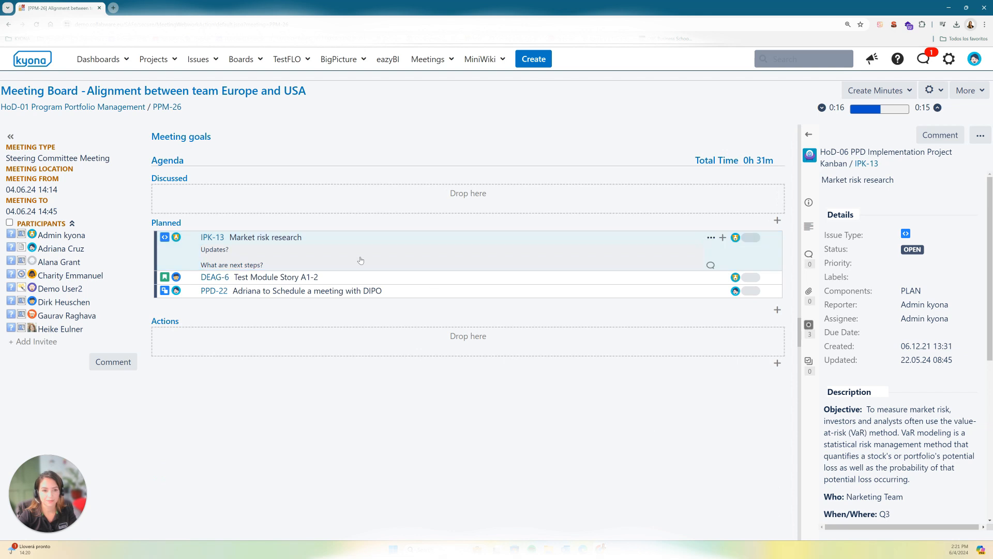
Step: Toggle the flag on the Market risk research agenda item and open a blank note for DEAG-6 without filling it in
{"action": "left_click", "coordinate": [711, 238]}
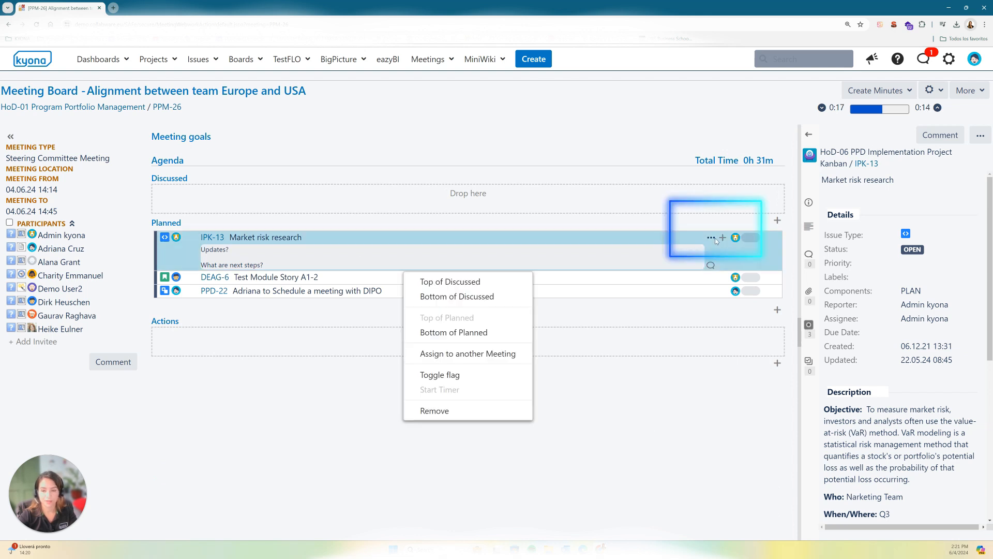
{"action": "left_click", "coordinate": [481, 375]}
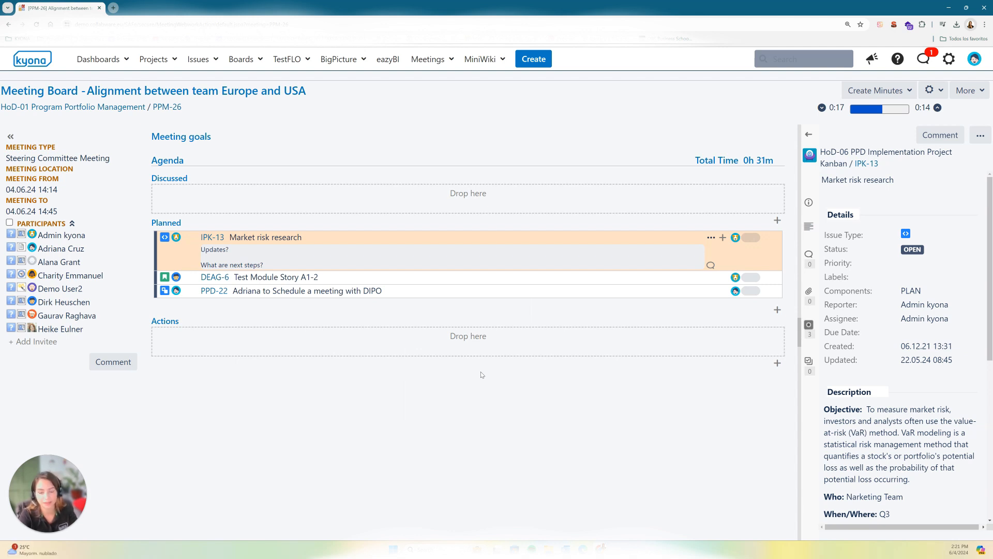
{"action": "left_click", "coordinate": [728, 233]}
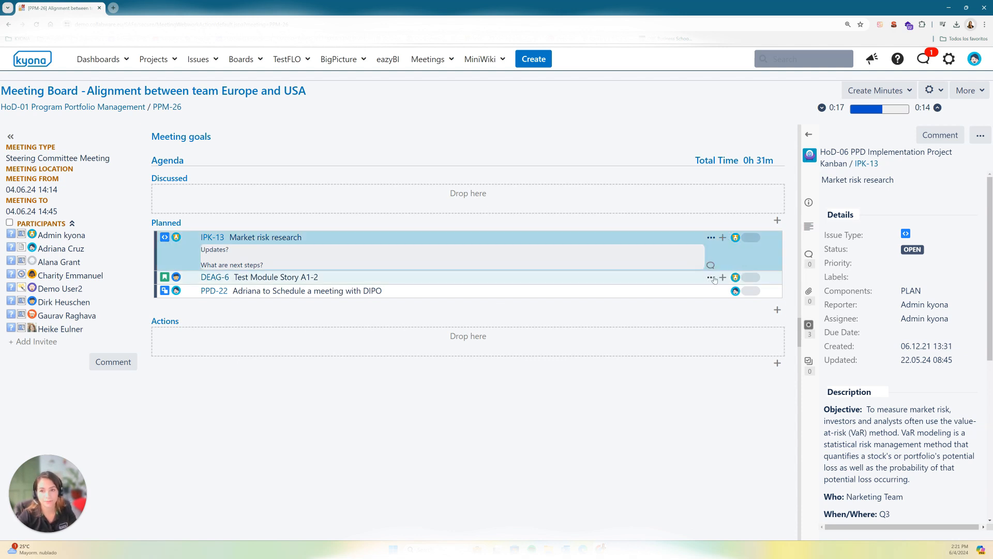
{"action": "left_click", "coordinate": [722, 277]}
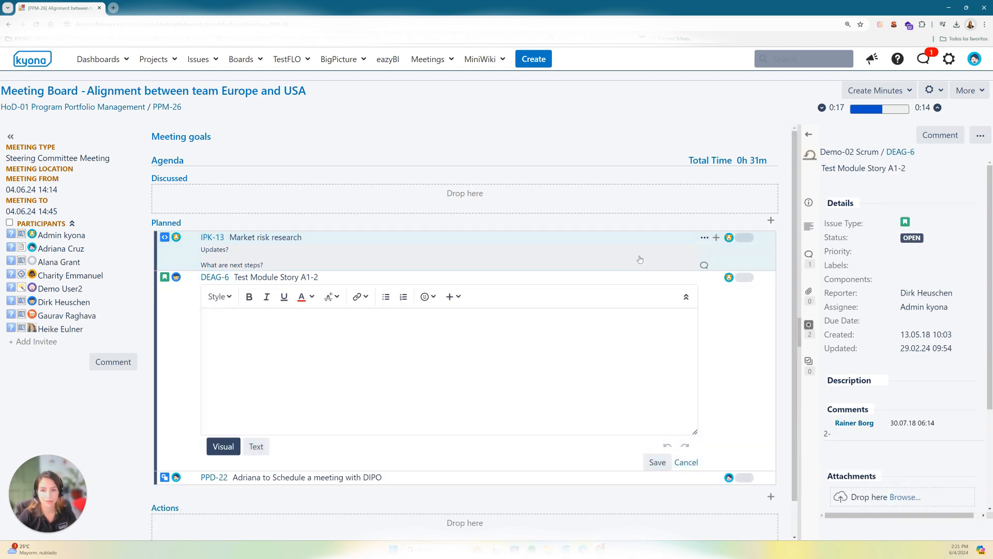
{"action": "left_click", "coordinate": [377, 259]}
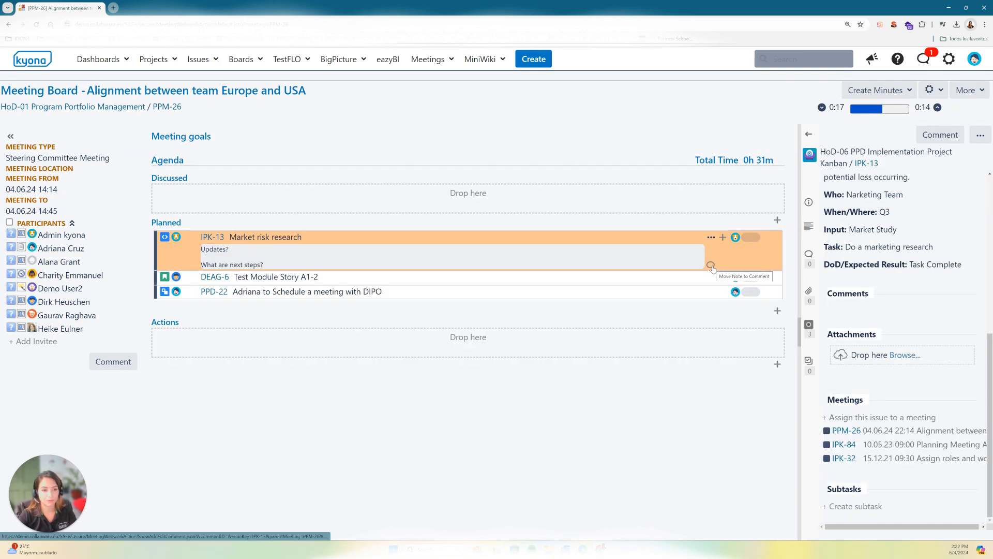
Step: Convert the Market risk research note into a saved comment, adding a line under "Updates?" that a colleague "is working on this"
{"action": "left_click", "coordinate": [712, 266]}
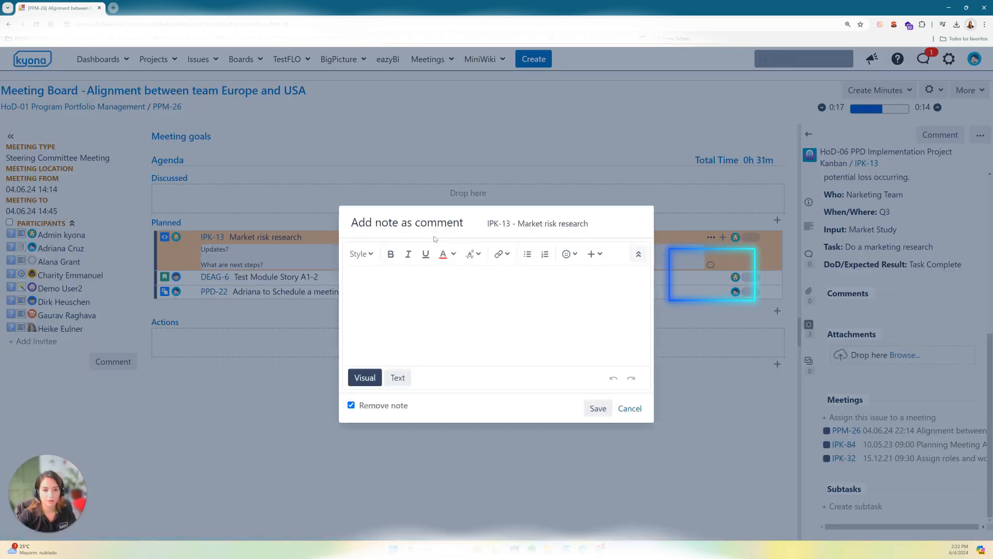
{"action": "left_click", "coordinate": [434, 294]}
{"action": "key", "text": "Return"}
{"action": "type", "text": "M"}
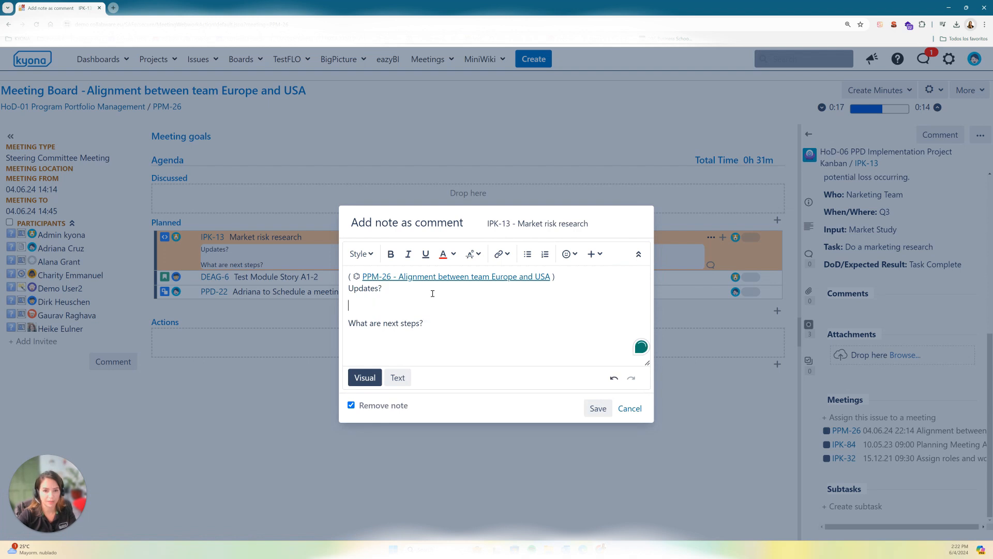
{"action": "type", "text": "ario is wo"}
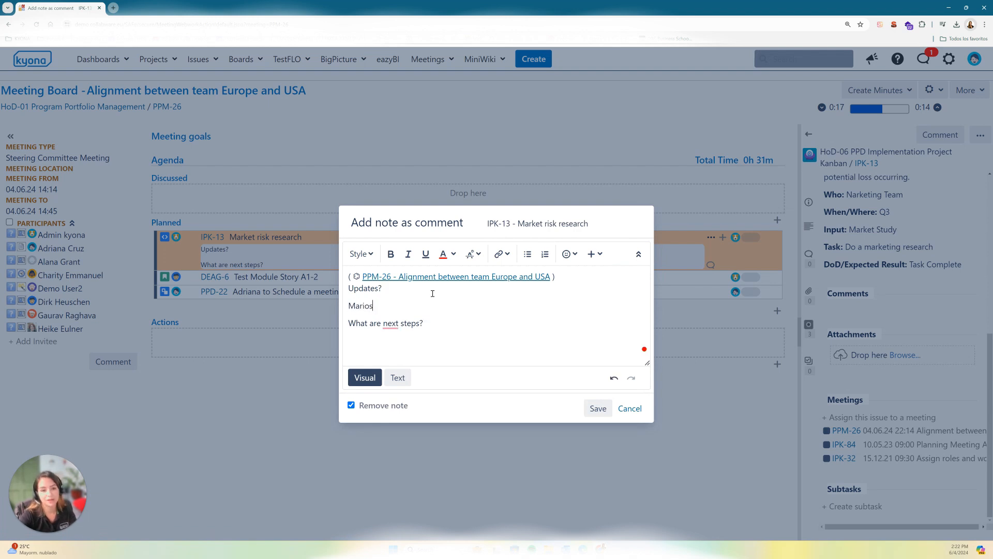
{"action": "type", "text": "rking on"}
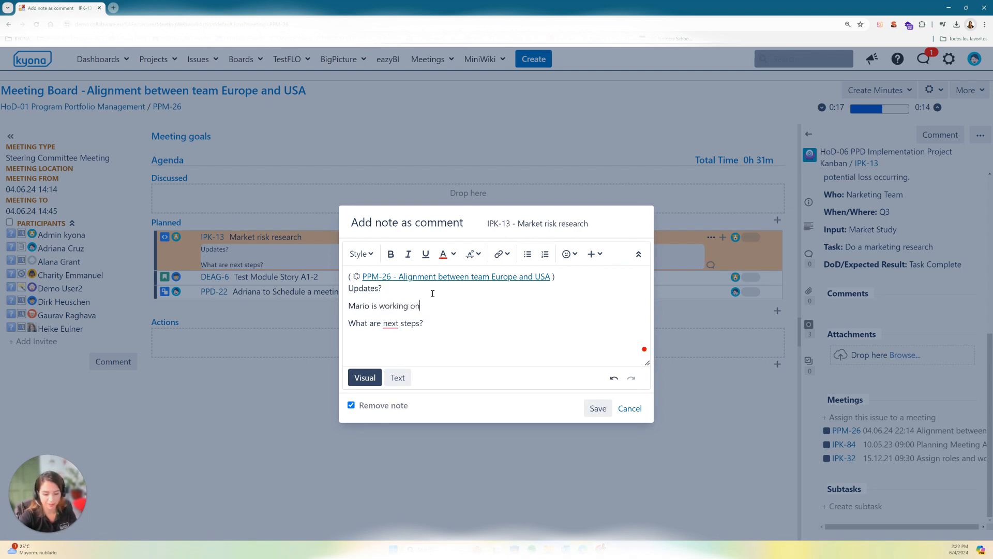
{"action": "type", "text": " this"}
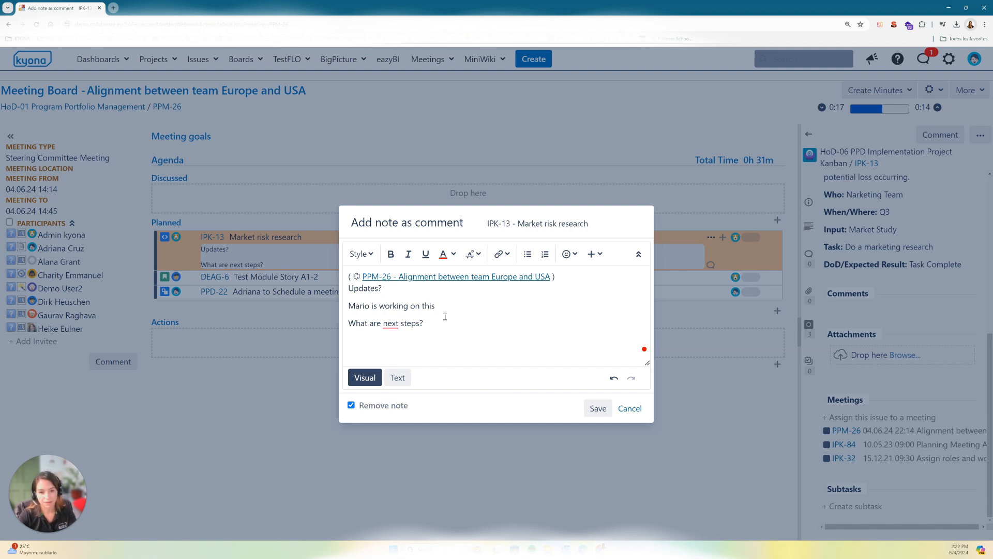
{"action": "left_click", "coordinate": [446, 320]}
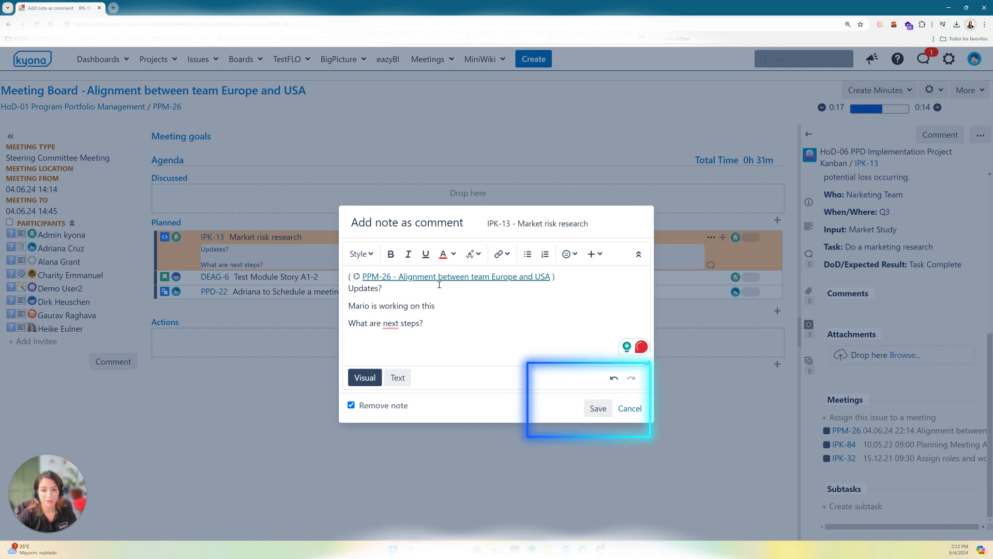
{"action": "left_click", "coordinate": [598, 408]}
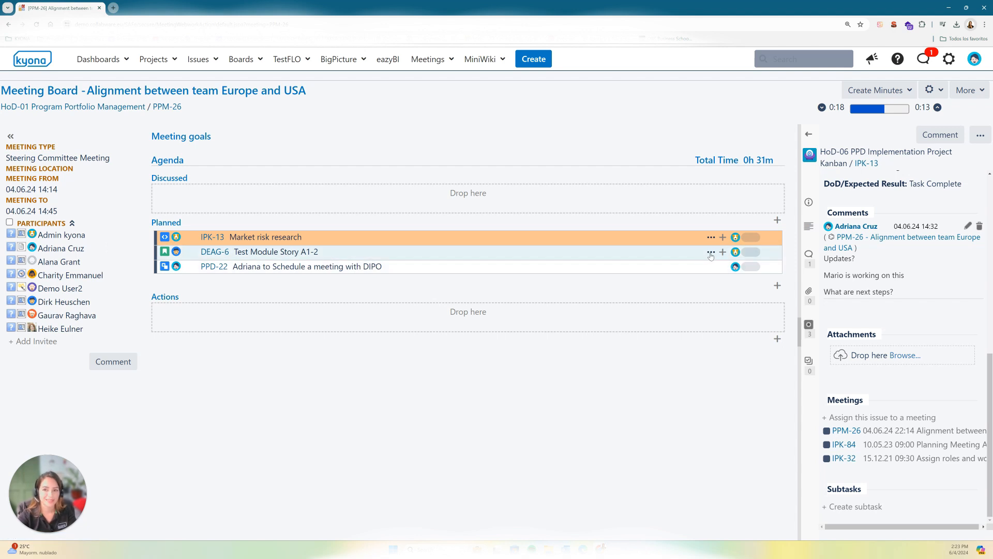
Step: Set the planned duration of the DEAG-6 agenda item to 5 minutes and start its timer
{"action": "left_click", "coordinate": [751, 253]}
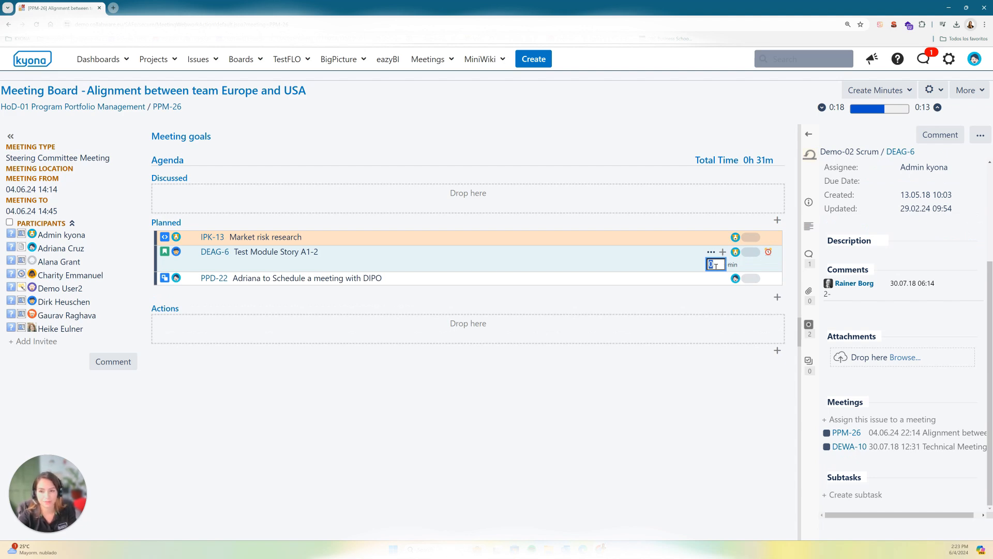
{"action": "type", "text": "5"}
{"action": "key", "text": "Return"}
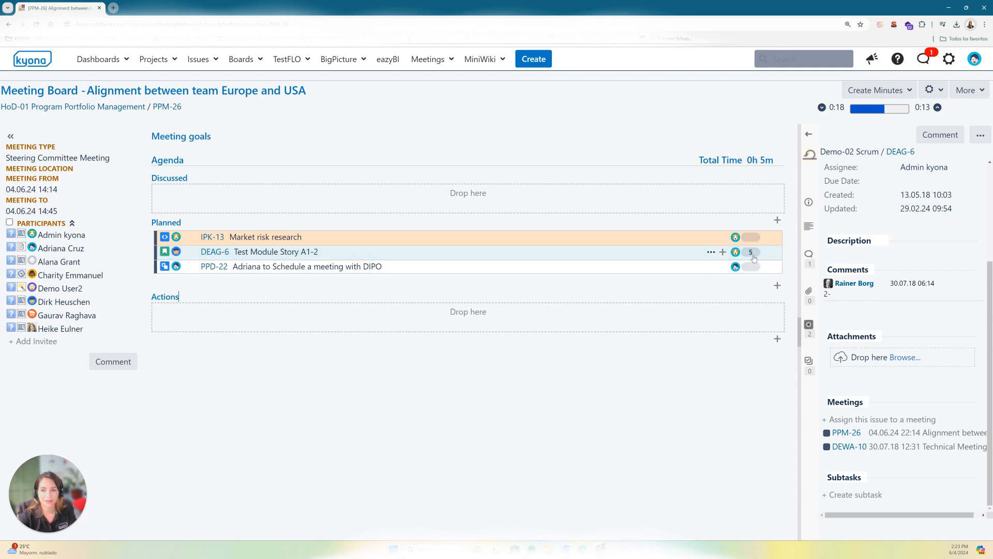
{"action": "left_click", "coordinate": [710, 253]}
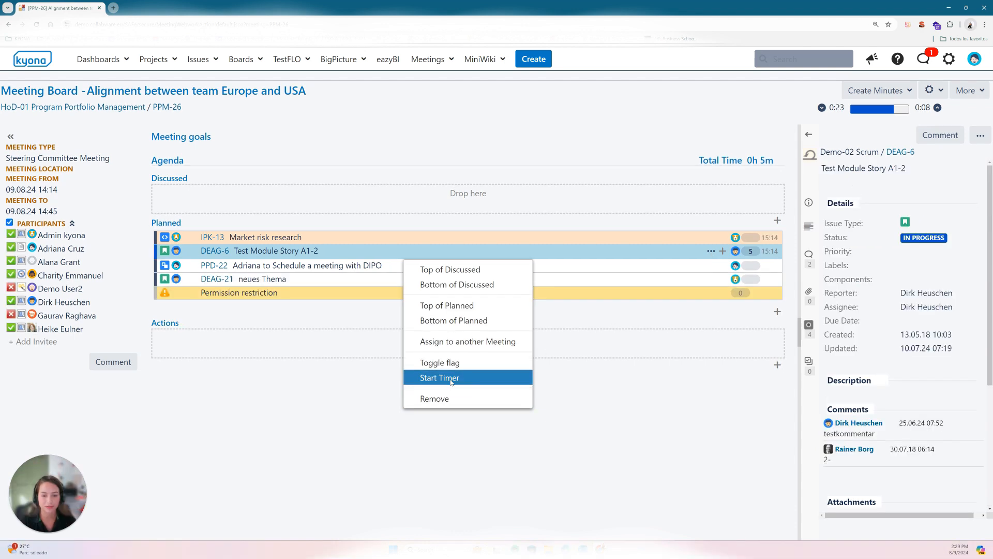
{"action": "left_click", "coordinate": [451, 382]}
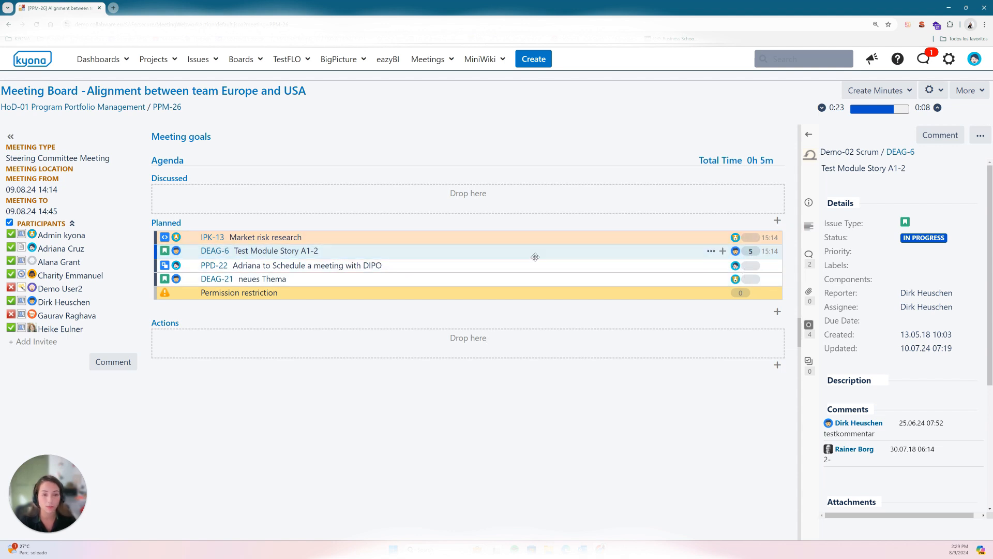
Step: Move DEAG-6, IPK-13, PPD-22, DEAG-21 and the Permission restriction item from Planned to the Discussed part of the agenda
{"action": "left_click_drag", "start_coordinate": [536, 255], "coordinate": [535, 197]}
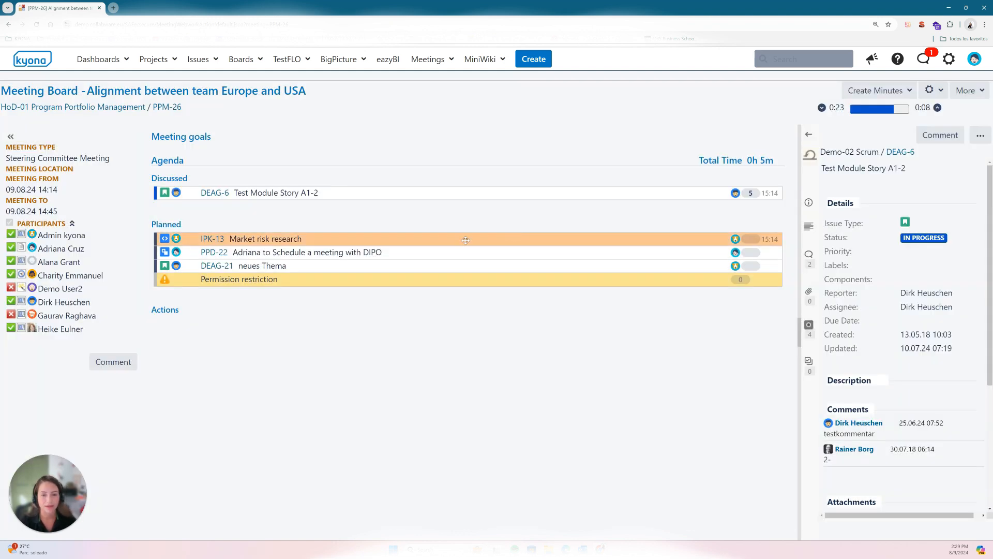
{"action": "left_click_drag", "start_coordinate": [466, 241], "coordinate": [467, 216]}
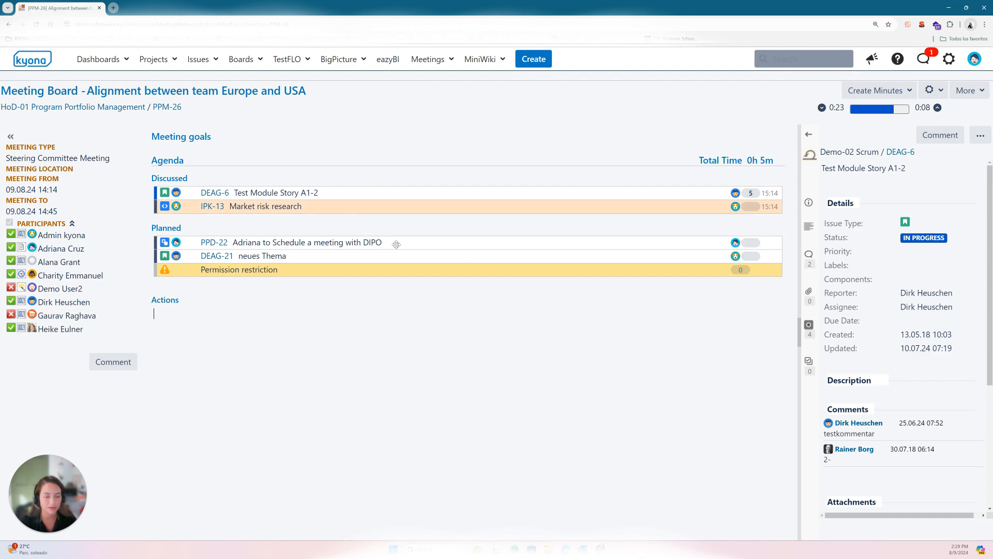
{"action": "left_click_drag", "start_coordinate": [397, 242], "coordinate": [397, 220]}
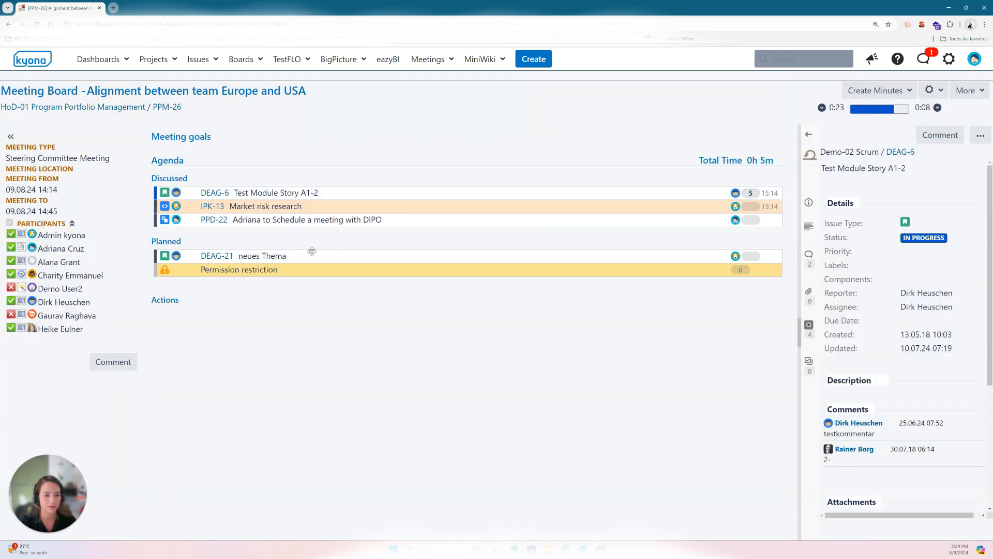
{"action": "left_click_drag", "start_coordinate": [323, 254], "coordinate": [325, 230]}
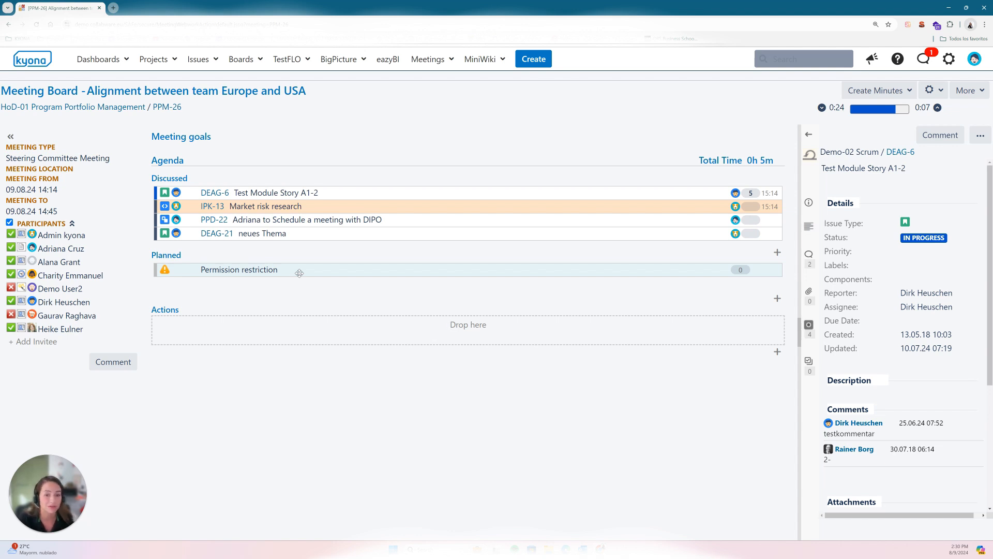
{"action": "left_click", "coordinate": [300, 273]}
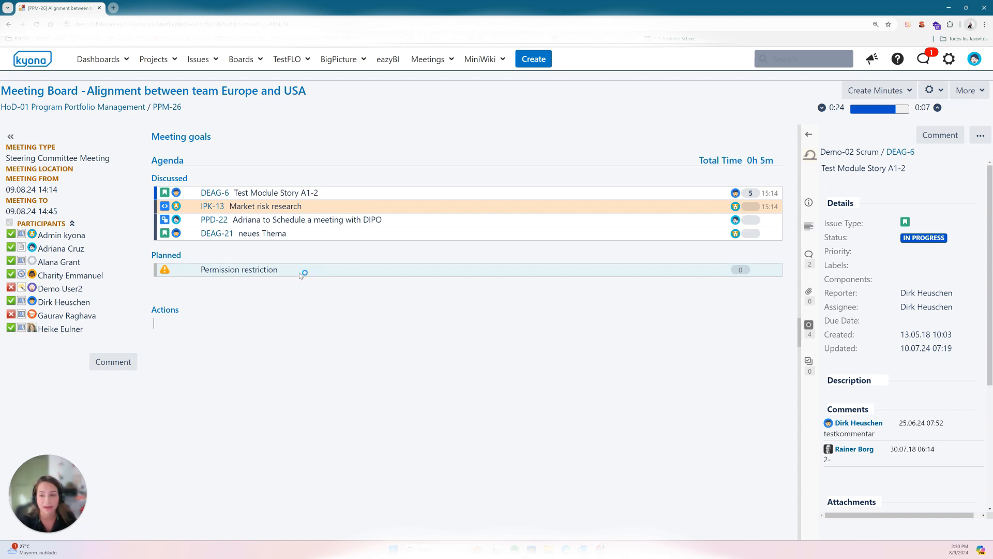
{"action": "left_click_drag", "start_coordinate": [300, 275], "coordinate": [308, 247]}
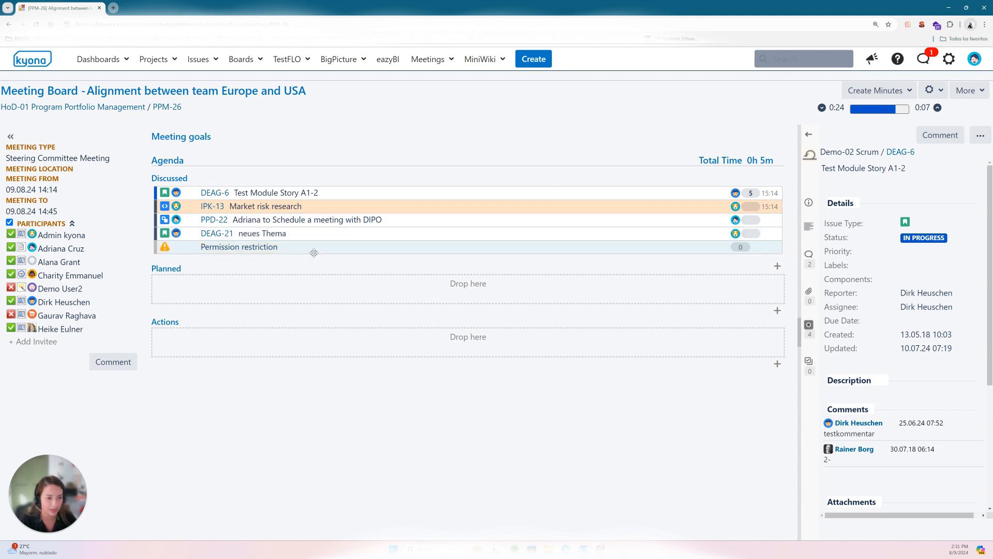
{"action": "left_click", "coordinate": [265, 249]}
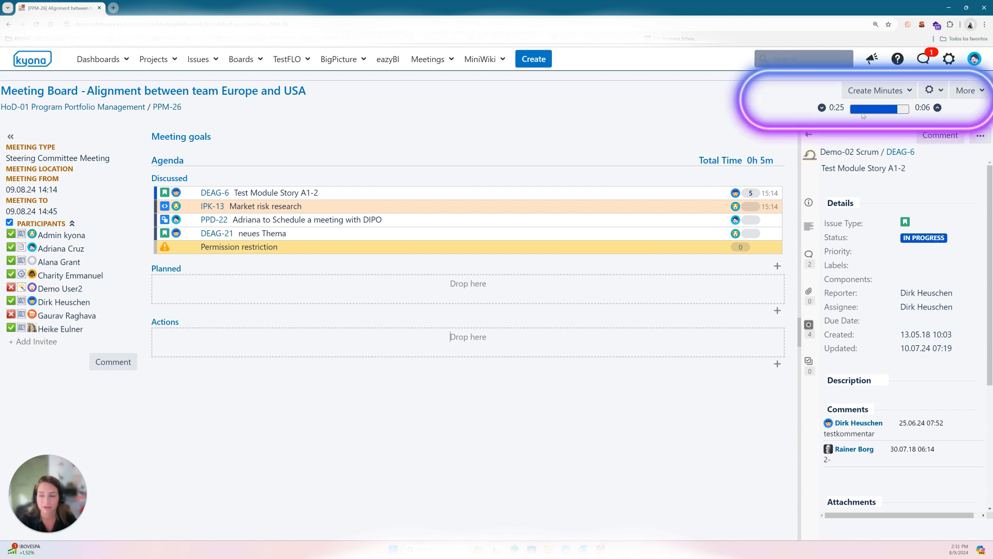
Step: Extend the meeting duration by 5 minutes, and shorten it in 5-minute increments to an end time of 14:40
{"action": "left_click", "coordinate": [937, 109]}
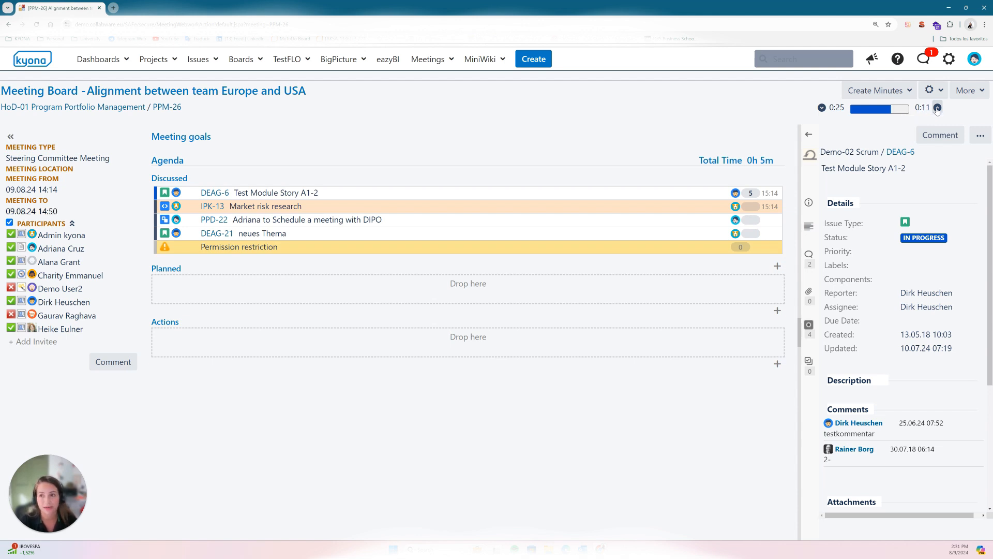
{"action": "left_click", "coordinate": [822, 108]}
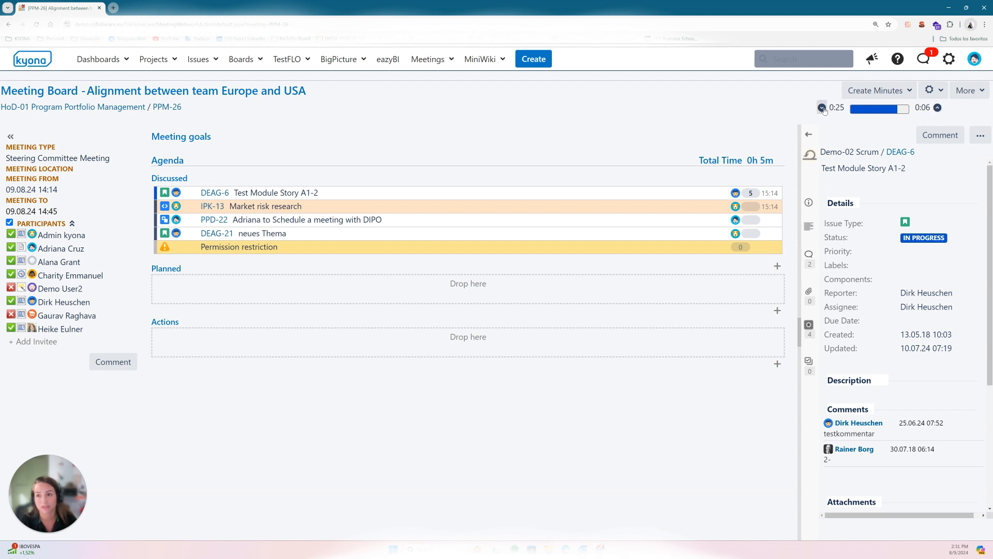
{"action": "left_click", "coordinate": [822, 108]}
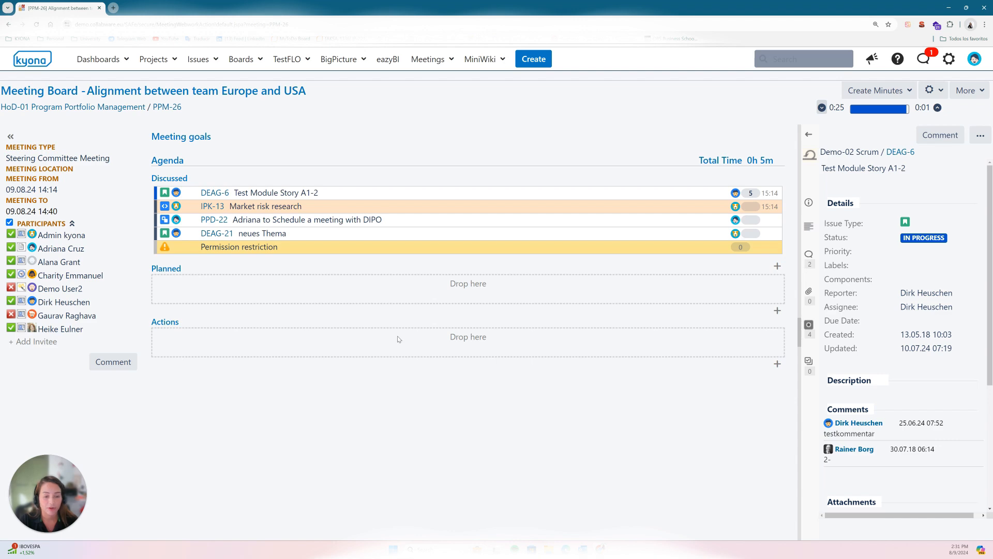
Step: Move the DEAG-21 item from Discussed to Actions and back to Discussed above the Permission restriction item
{"action": "left_click_drag", "start_coordinate": [419, 232], "coordinate": [417, 338]}
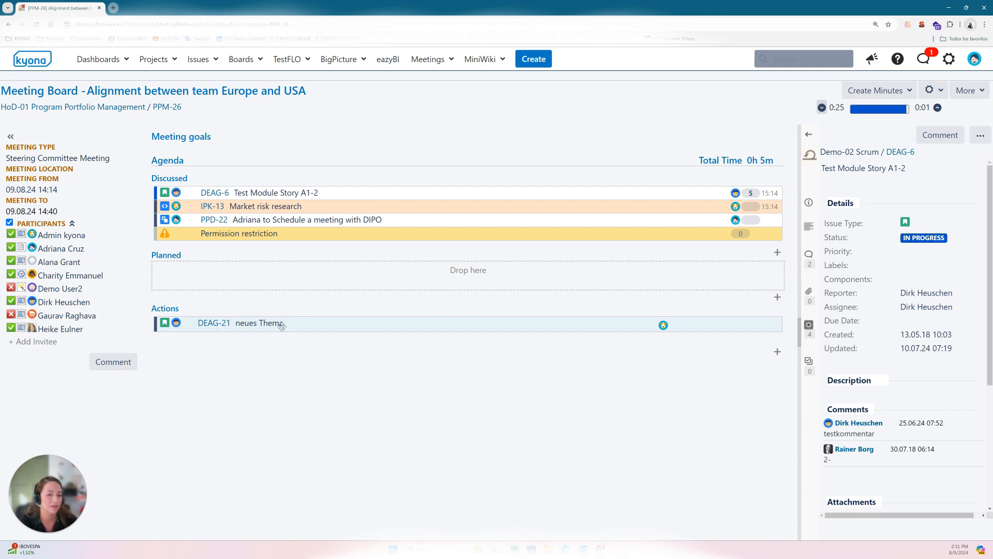
{"action": "left_click_drag", "start_coordinate": [279, 325], "coordinate": [282, 239]}
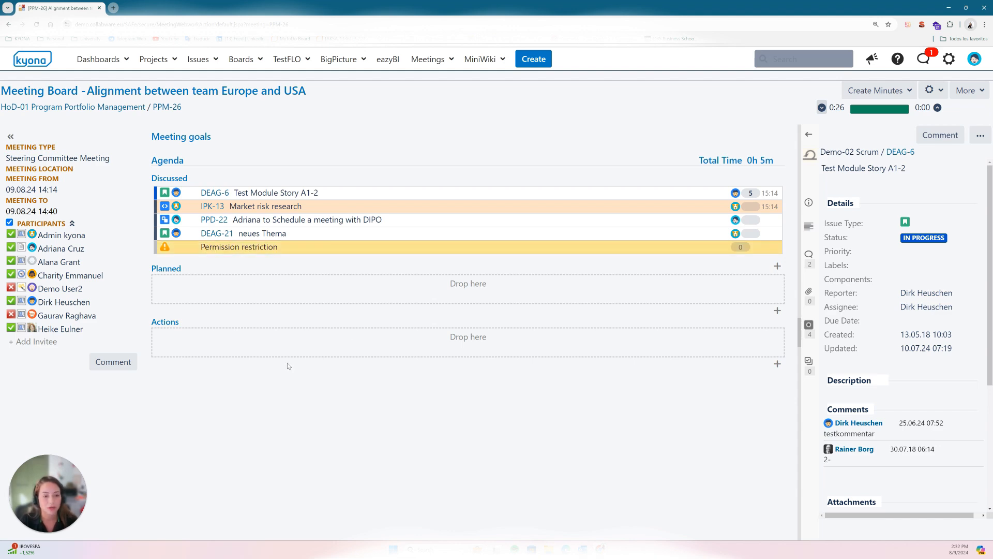
Step: Add and save a meeting comment headed "Holiday:" with one line per colleague, giving their first names and the dates Aug 12-18 and 8-15
{"action": "left_click", "coordinate": [113, 361]}
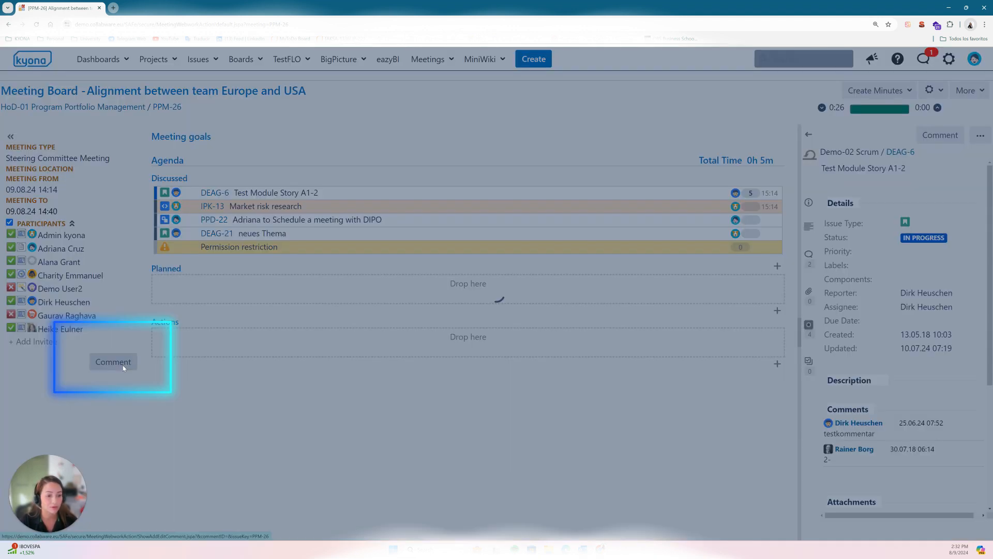
{"action": "left_click", "coordinate": [460, 296]}
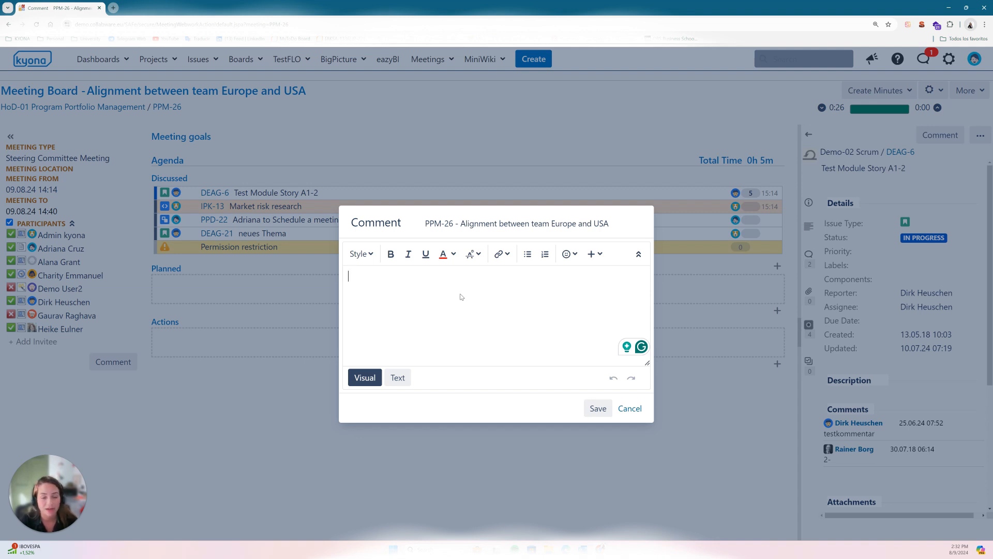
{"action": "type", "text": "olid"}
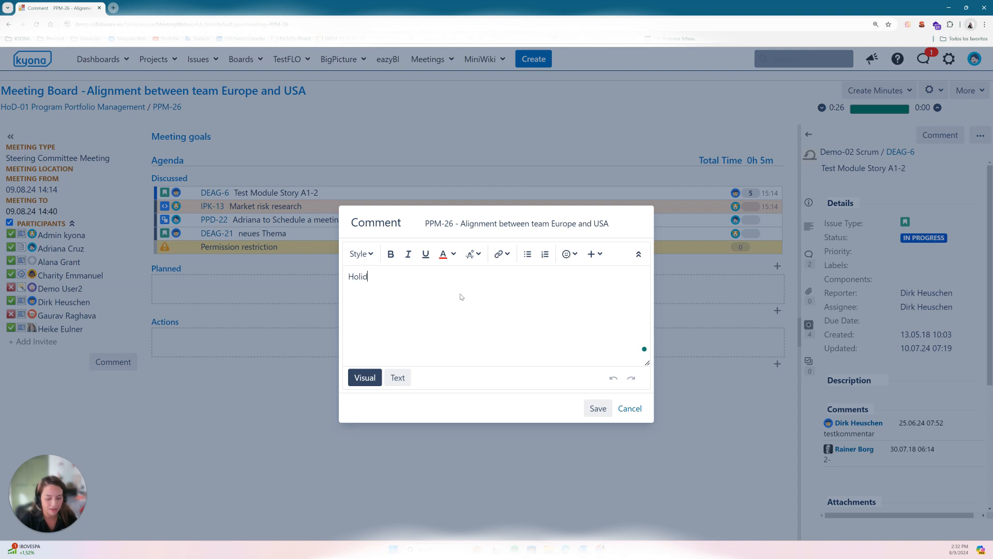
{"action": "type", "text": "ay:"}
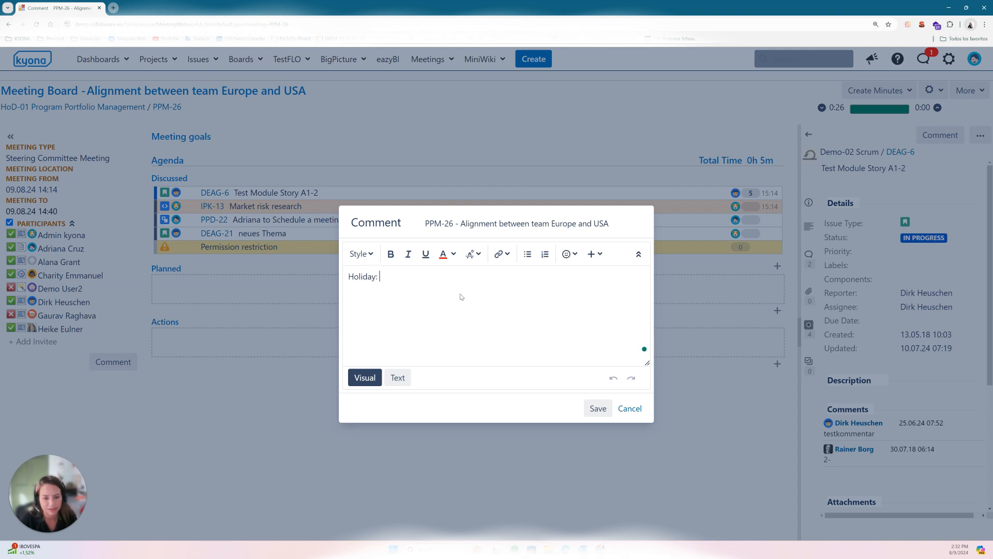
{"action": "key", "text": "Return"}
{"action": "type", "text": "Adriana"}
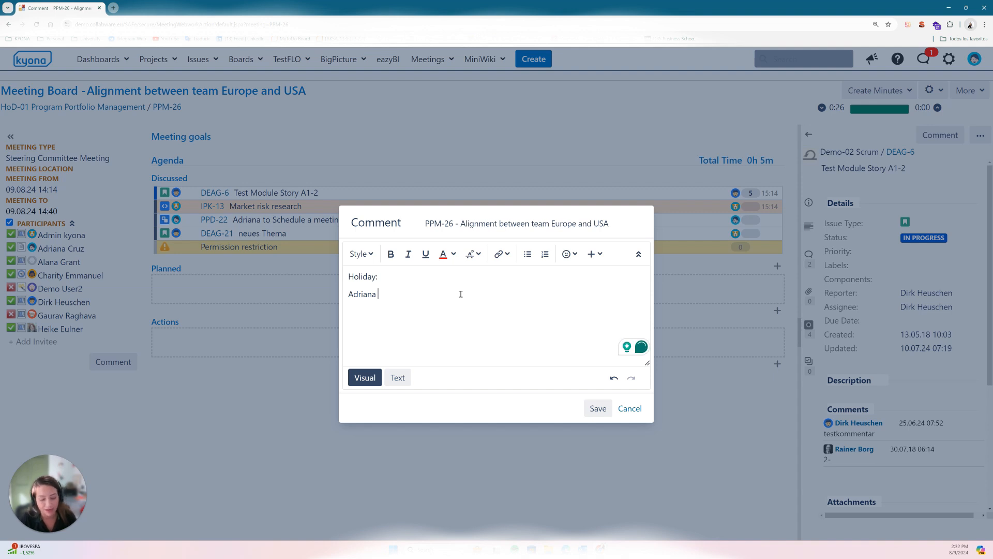
{"action": "type", "text": " Aug"}
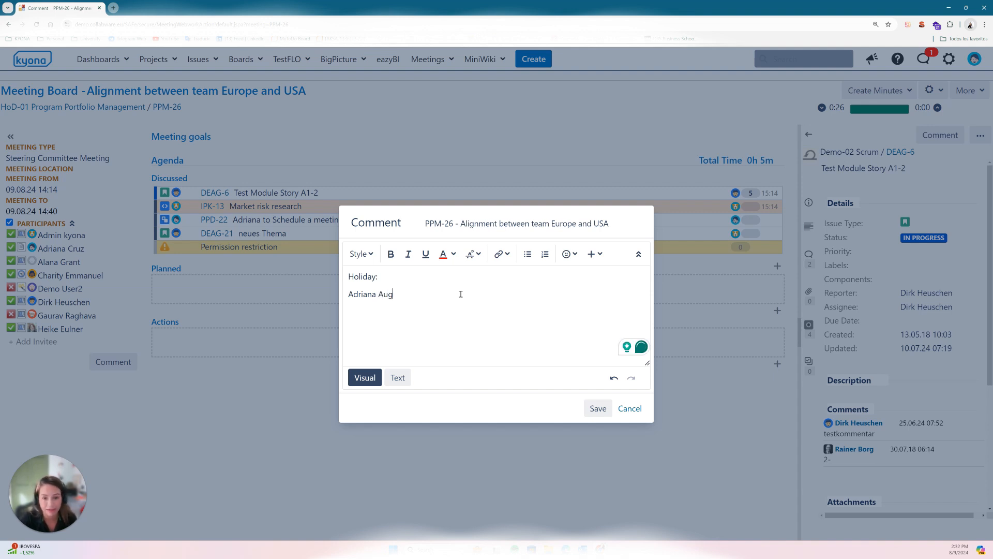
{"action": "type", "text": " 12-18"}
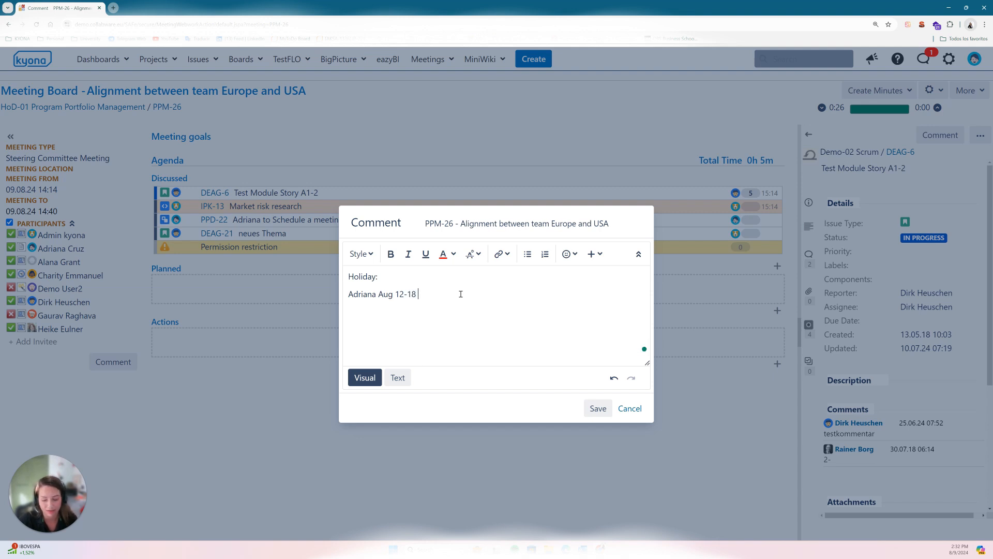
{"action": "key", "text": "Return"}
{"action": "type", "text": "Dirk "}
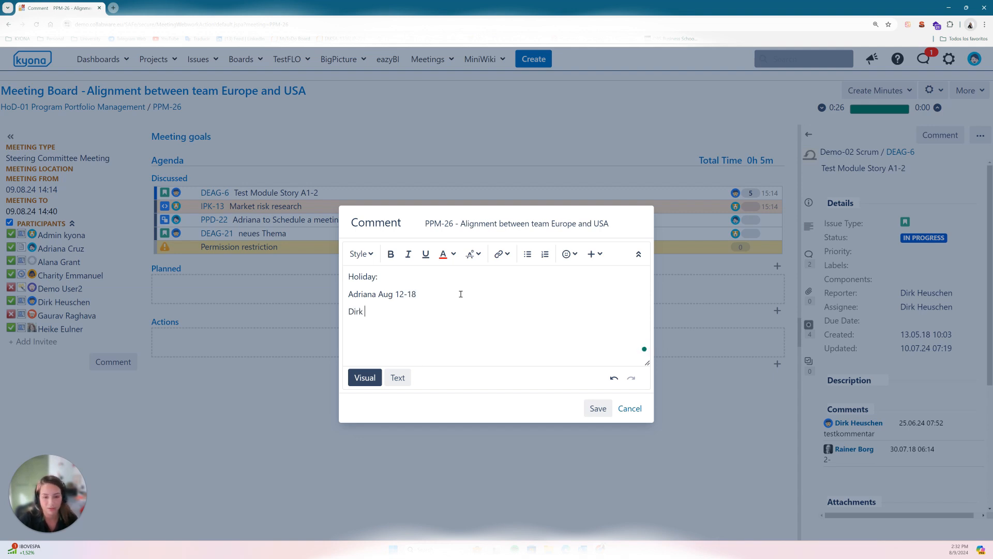
{"action": "type", "text": "8"}
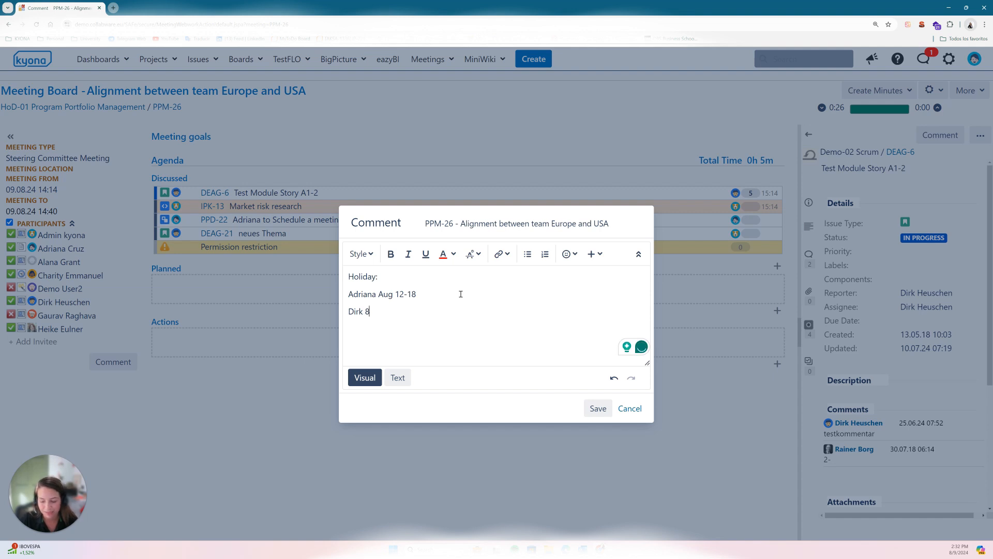
{"action": "type", "text": "-15"}
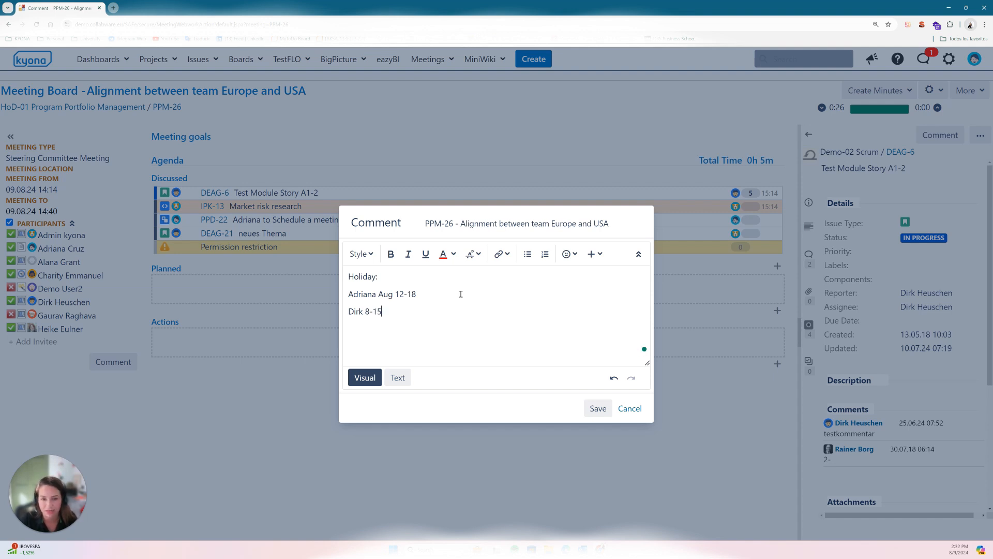
{"action": "left_click", "coordinate": [591, 409]}
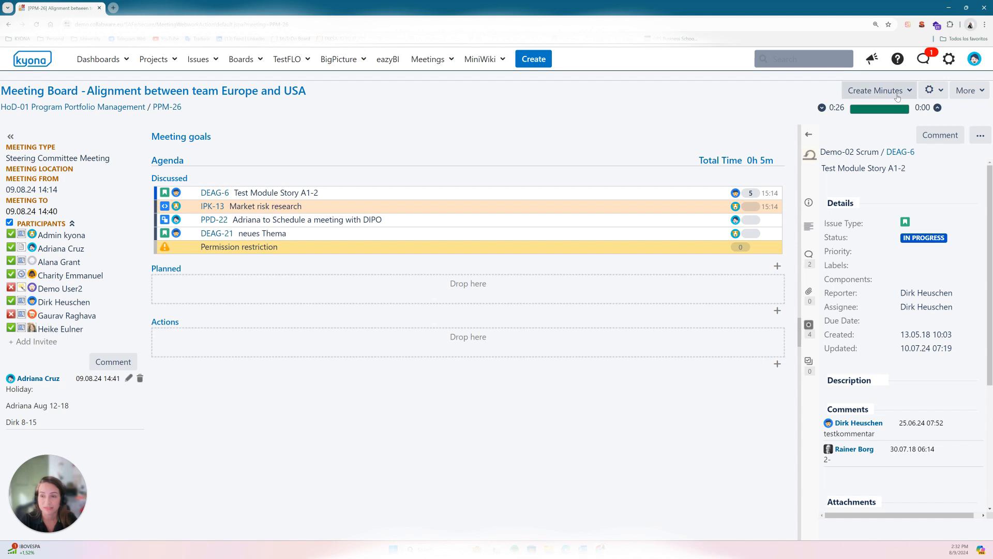
Step: Extend the meeting duration by 5 minutes to an end time of 14:45
{"action": "left_click", "coordinate": [937, 107]}
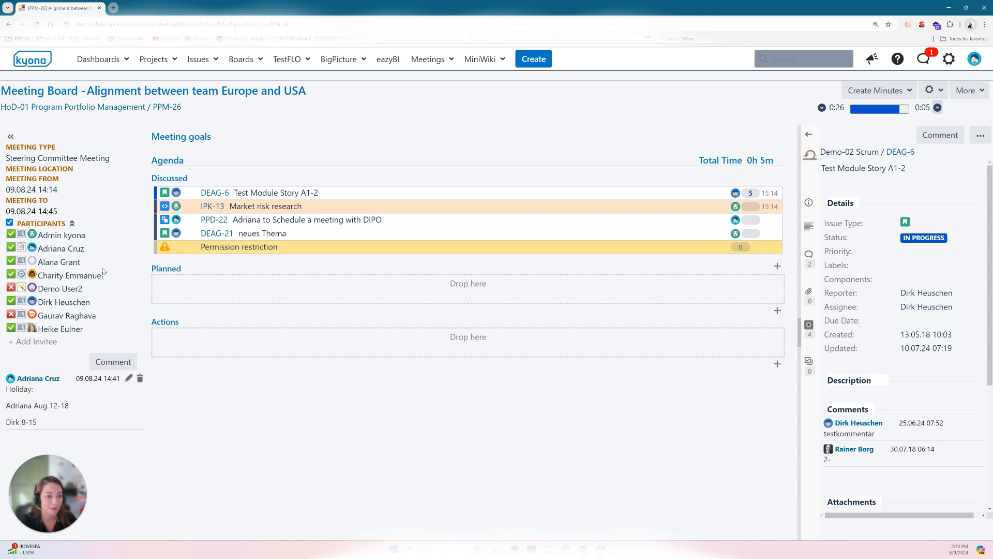
Step: Mark the first and third participants in the meeting's participant list as absent
{"action": "left_click", "coordinate": [12, 235]}
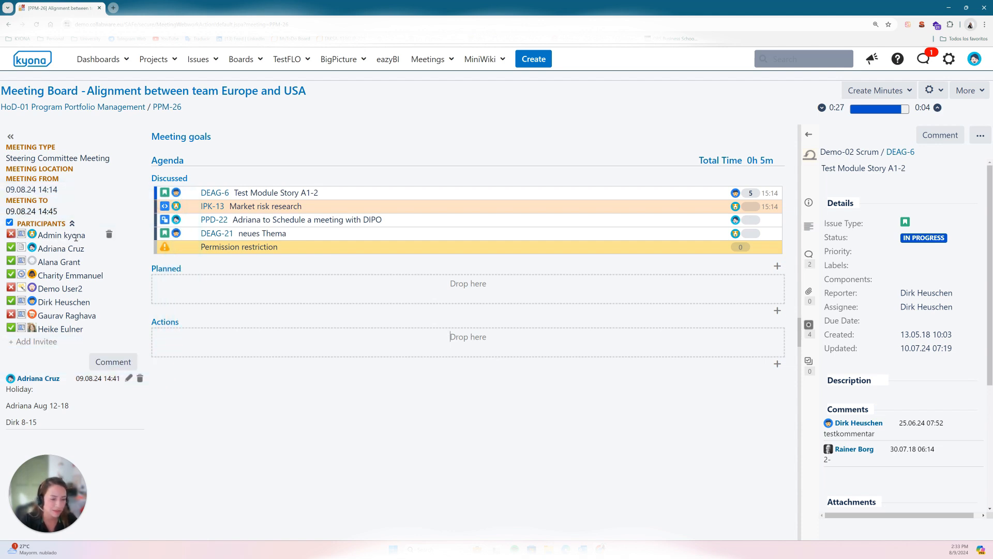
{"action": "left_click", "coordinate": [14, 263]}
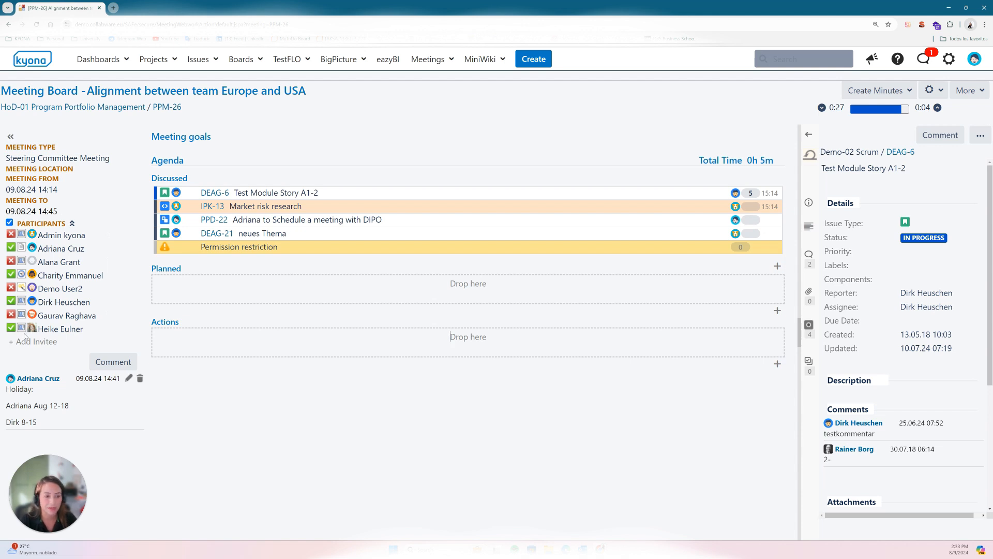
{"action": "left_click", "coordinate": [909, 92]}
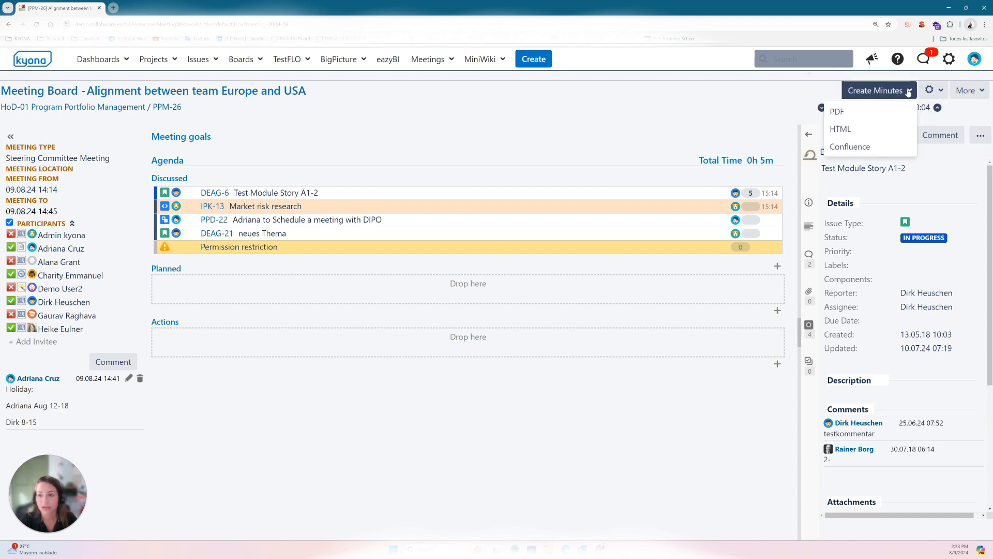
{"action": "left_click", "coordinate": [977, 92]}
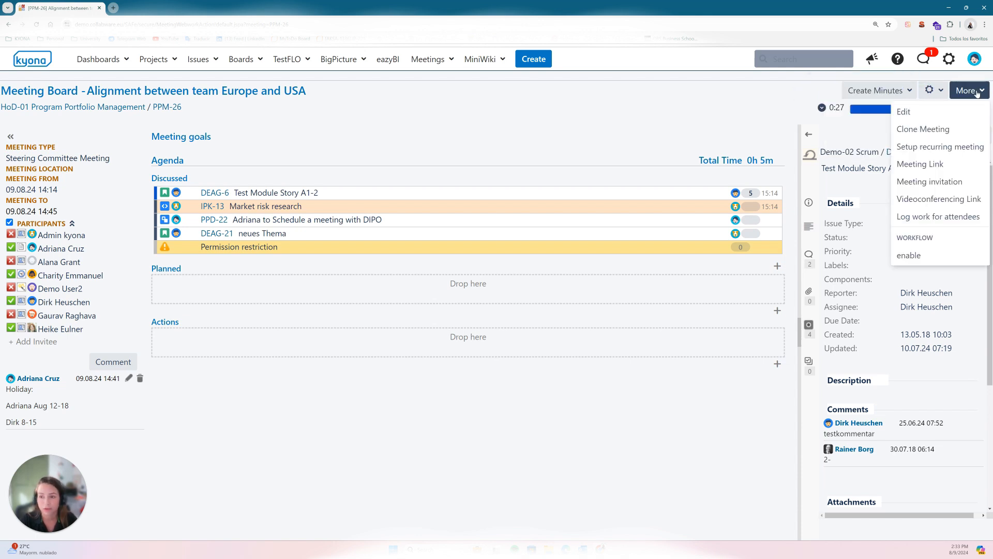
{"action": "left_click", "coordinate": [944, 92]}
{"action": "left_click", "coordinate": [979, 92]}
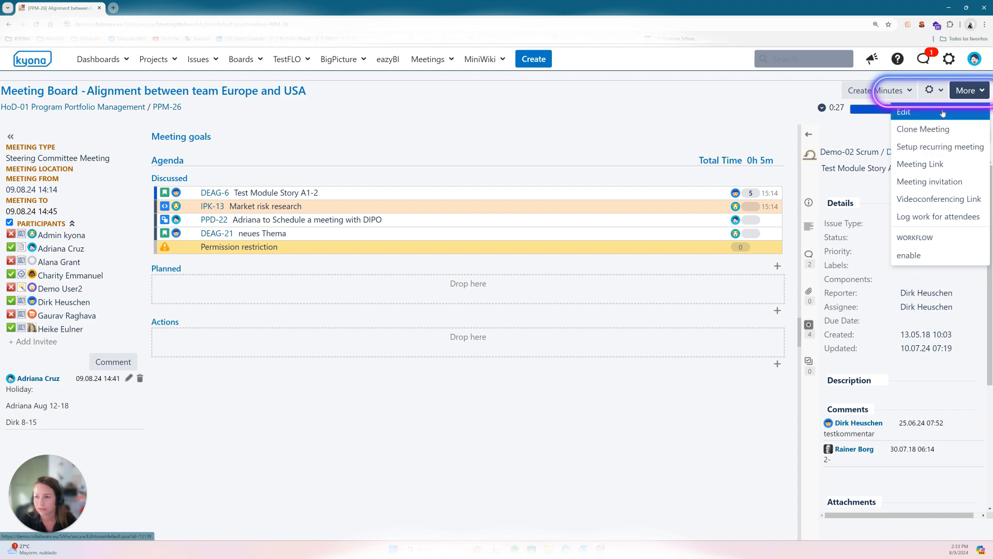
{"action": "left_click", "coordinate": [900, 94]}
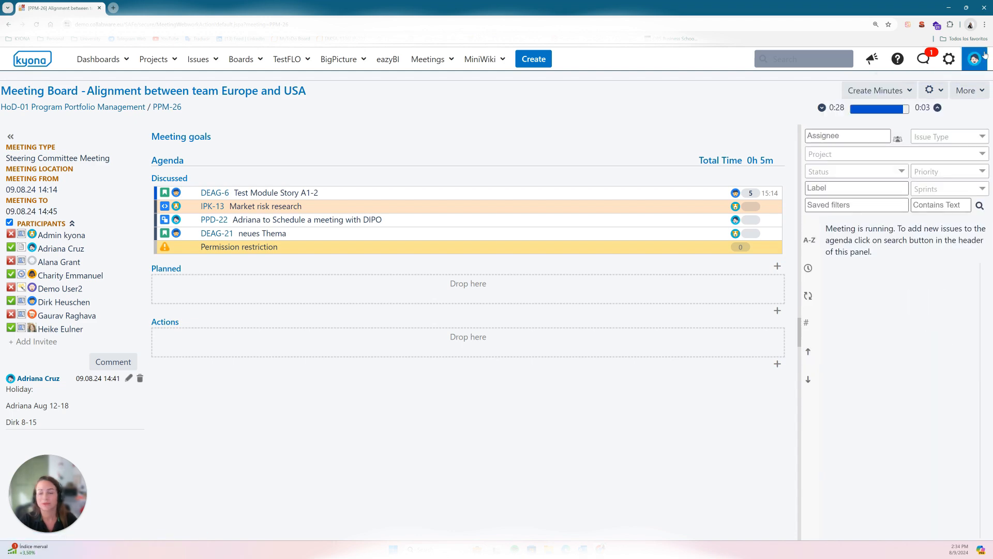
Step: Start the complete workflow transition for the meeting and set its resolution to Done
{"action": "left_click", "coordinate": [979, 90]}
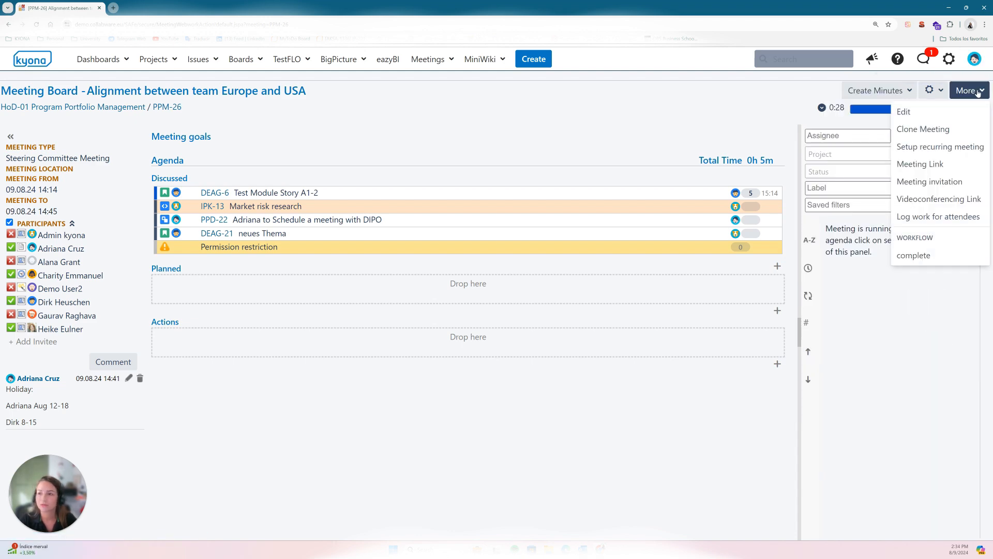
{"action": "left_click", "coordinate": [938, 254]}
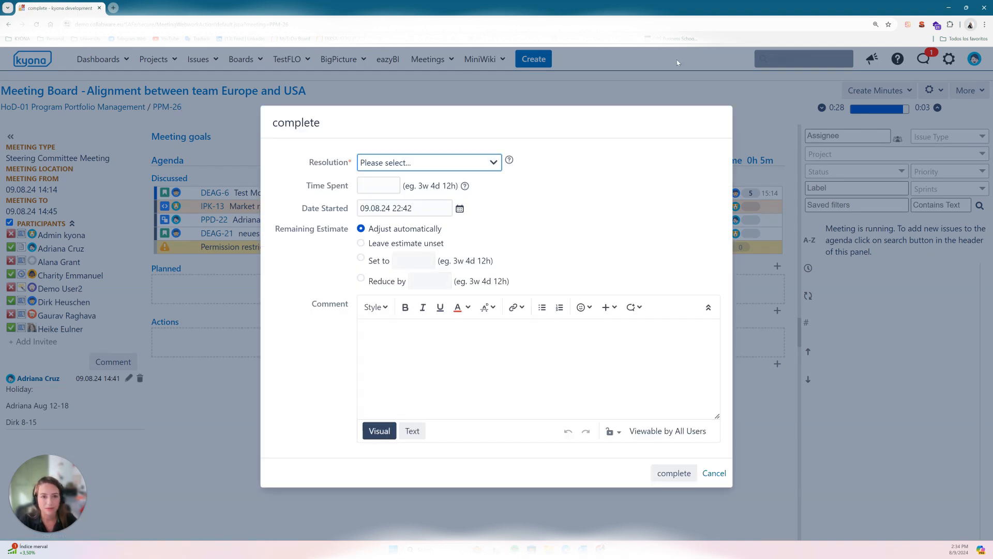
{"action": "left_click", "coordinate": [499, 162]}
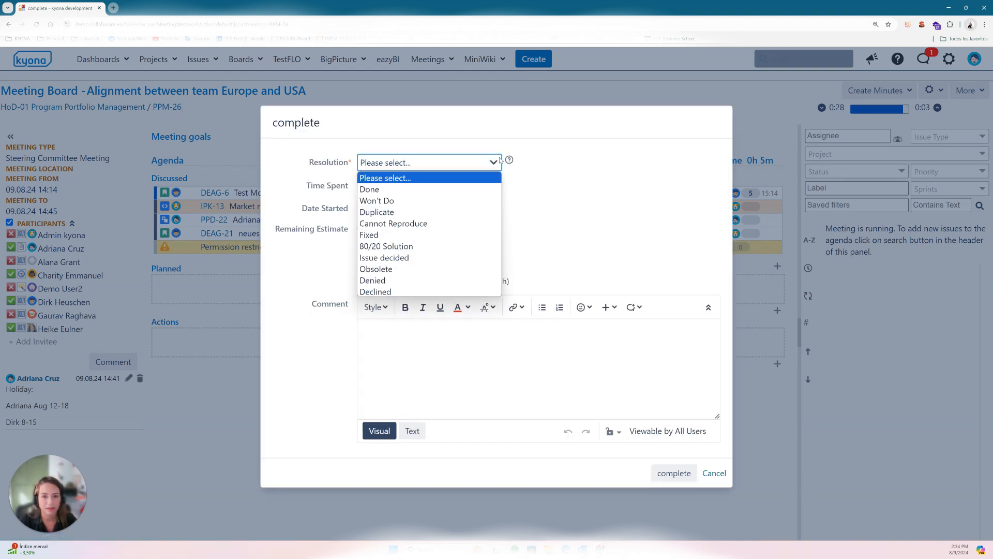
{"action": "left_click", "coordinate": [450, 190]}
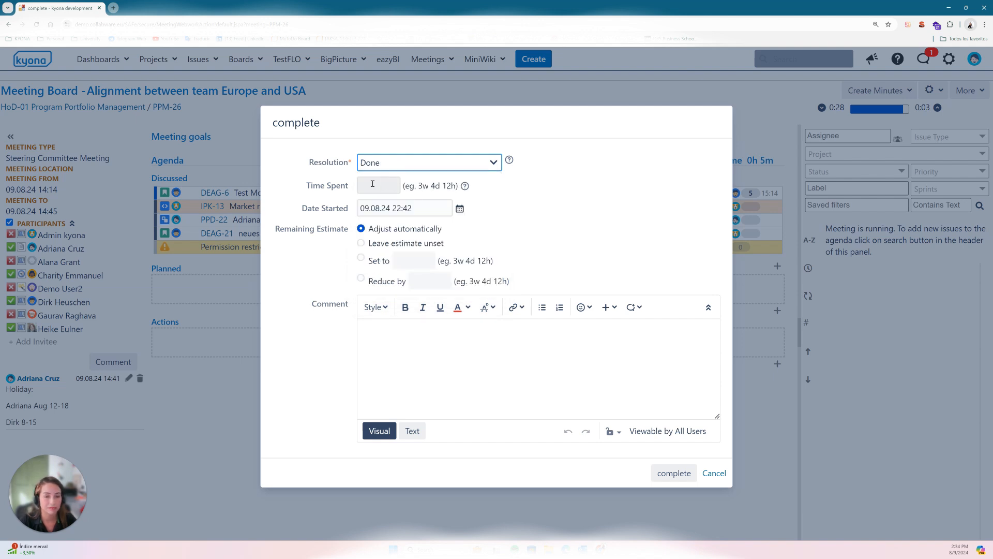
{"action": "left_click", "coordinate": [389, 190]}
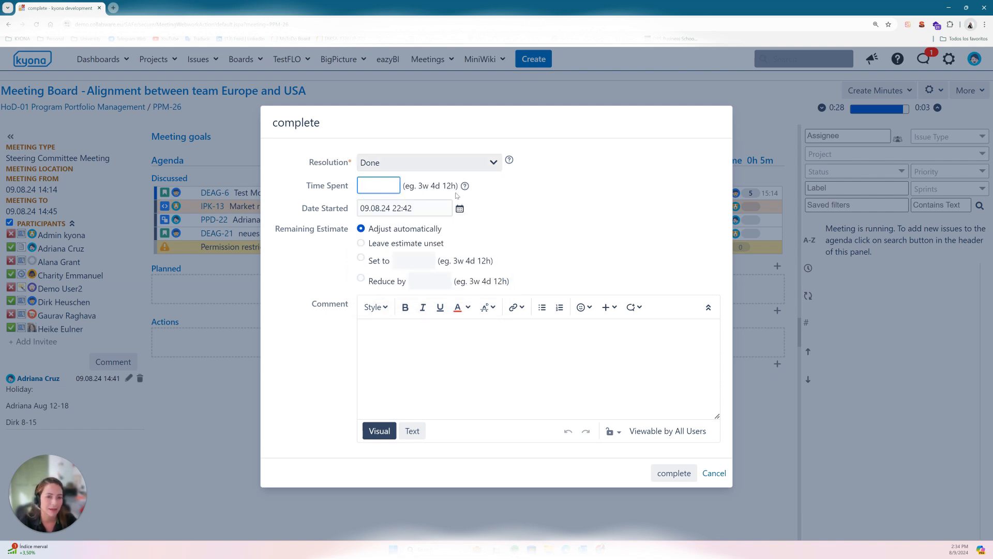
{"action": "left_click", "coordinate": [555, 205]}
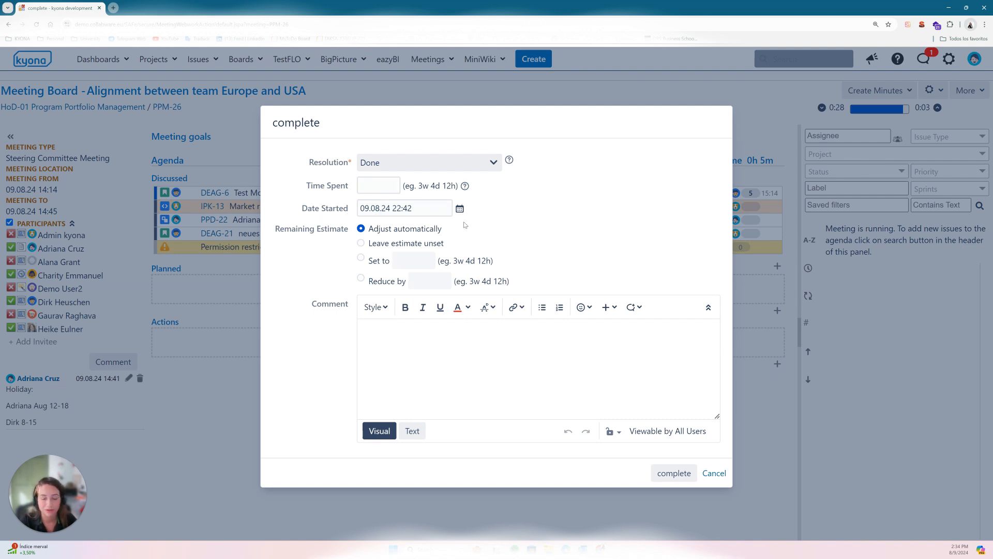
Step: Enter the closing comment "Meeting minutes are attached" and complete the meeting
{"action": "left_click", "coordinate": [435, 343]}
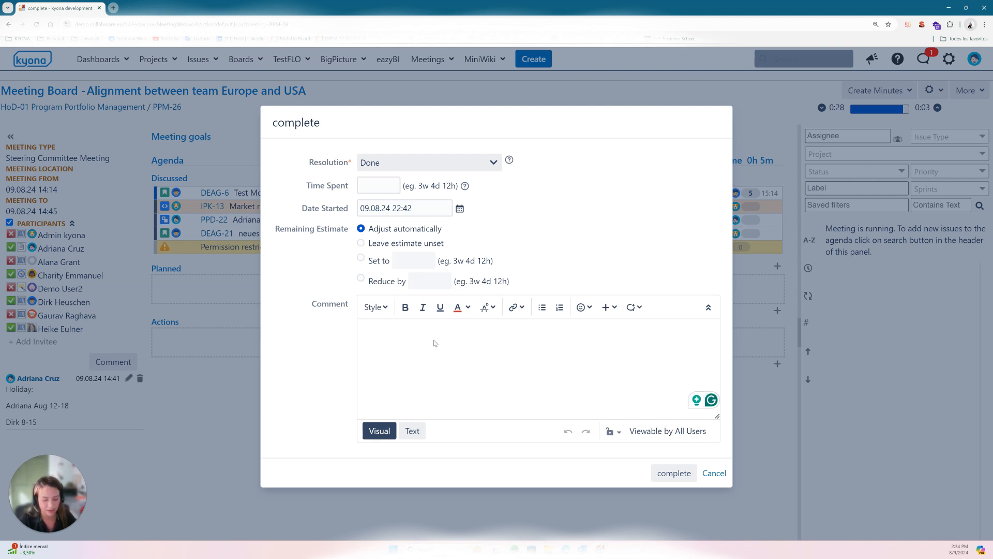
{"action": "type", "text": "M"}
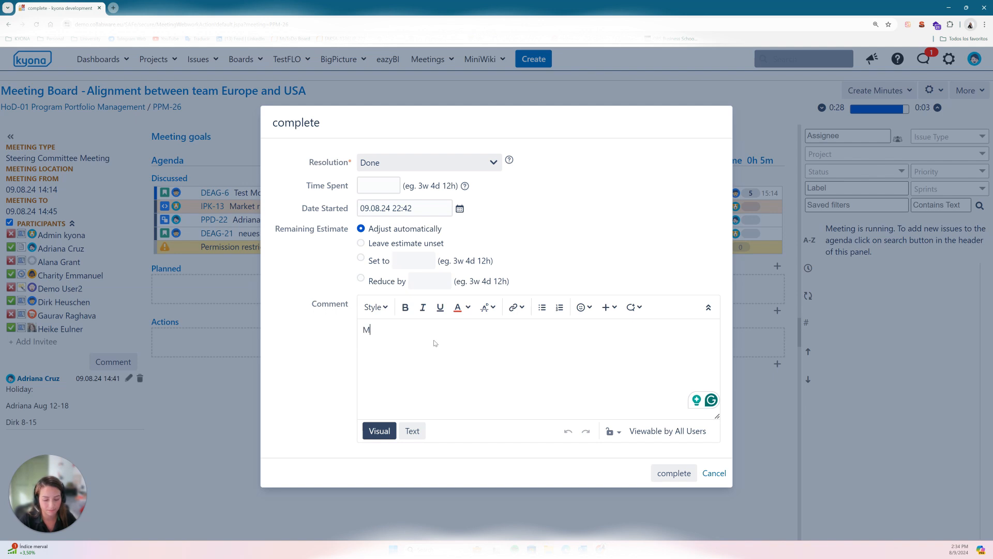
{"action": "type", "text": "eeting minutes are a"}
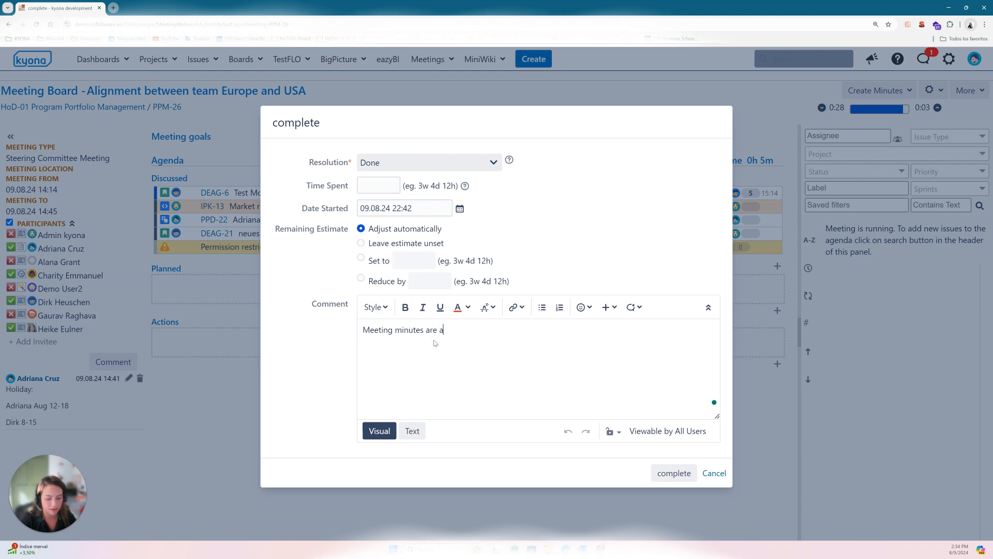
{"action": "type", "text": "ttached"}
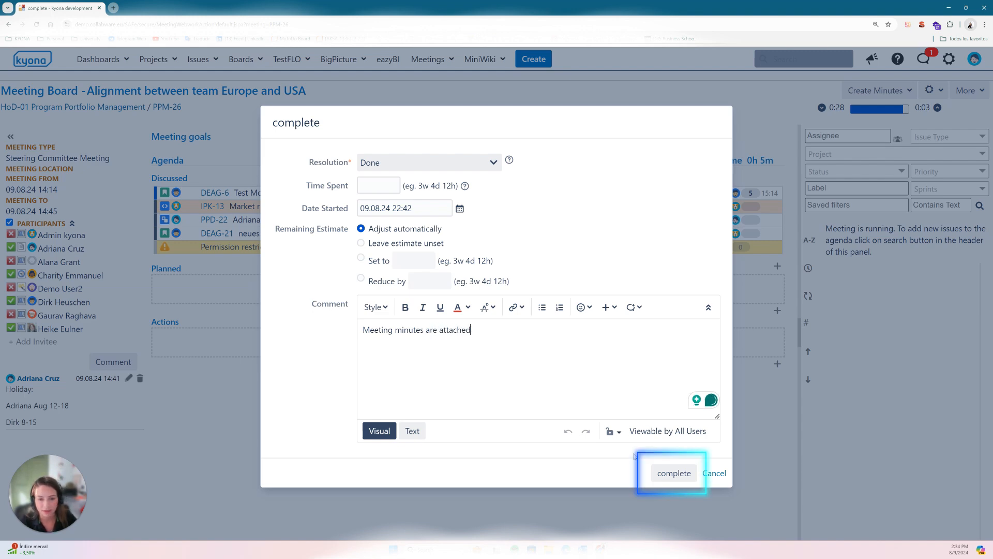
{"action": "left_click", "coordinate": [676, 473]}
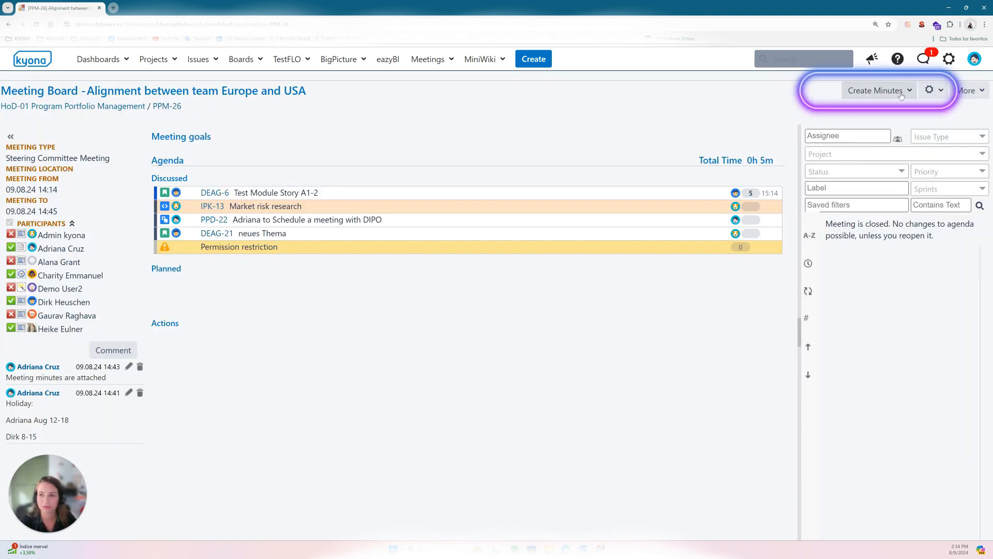
Step: Start creating PDF meeting minutes, with a notification sent and the minutes attached to the email notification
{"action": "left_click", "coordinate": [880, 91]}
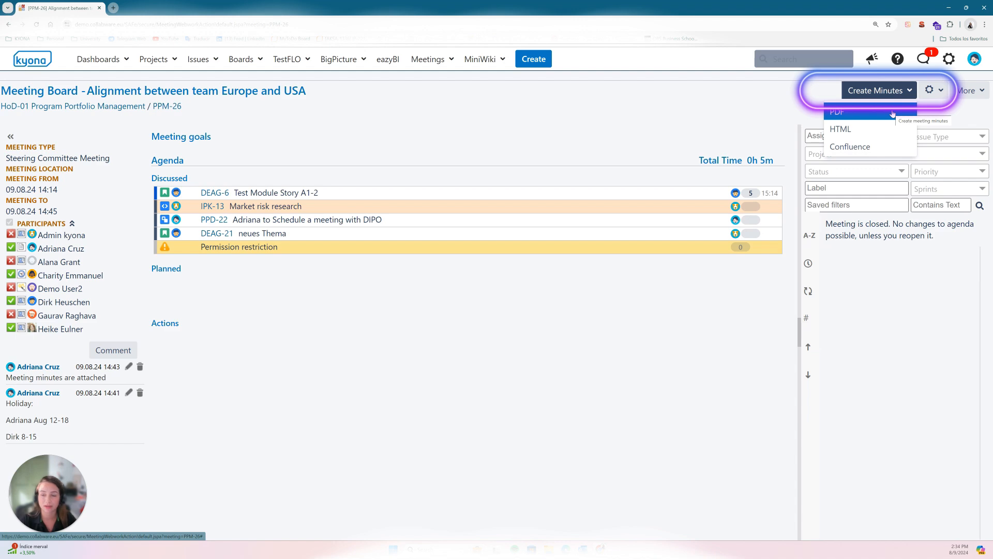
{"action": "left_click", "coordinate": [891, 112]}
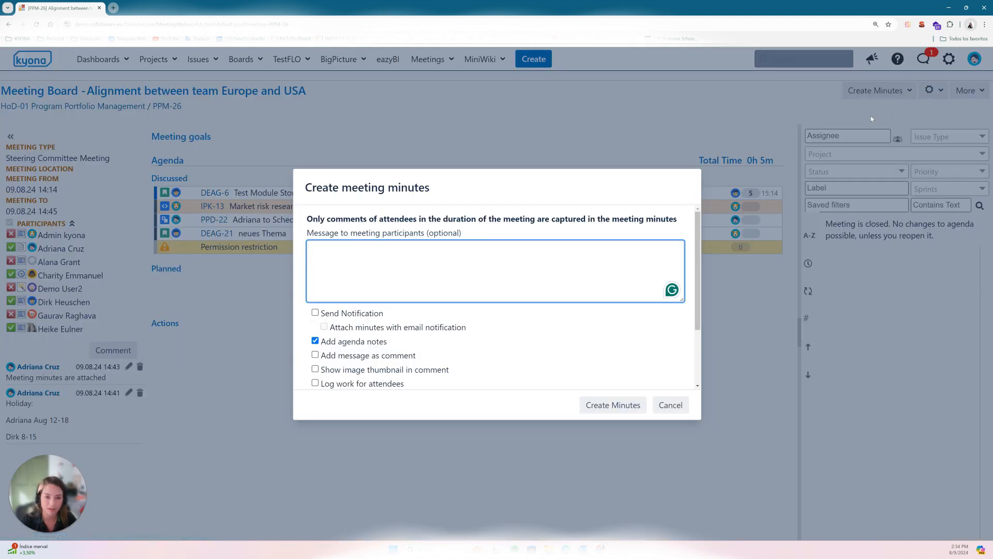
{"action": "left_click", "coordinate": [315, 312]}
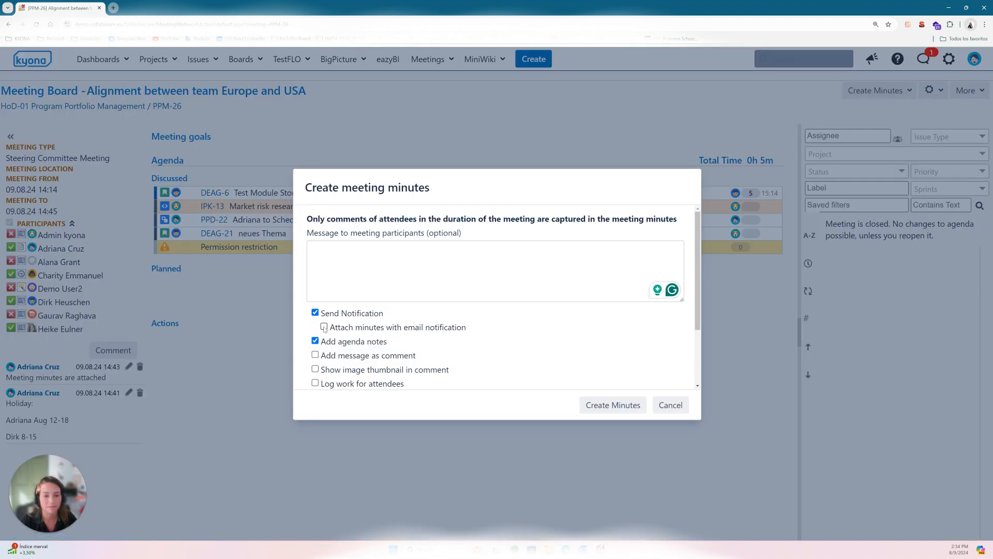
Step: Enter the participant message "Dear participants please find attached the meeting minutes" and create the minutes
{"action": "left_click", "coordinate": [381, 278]}
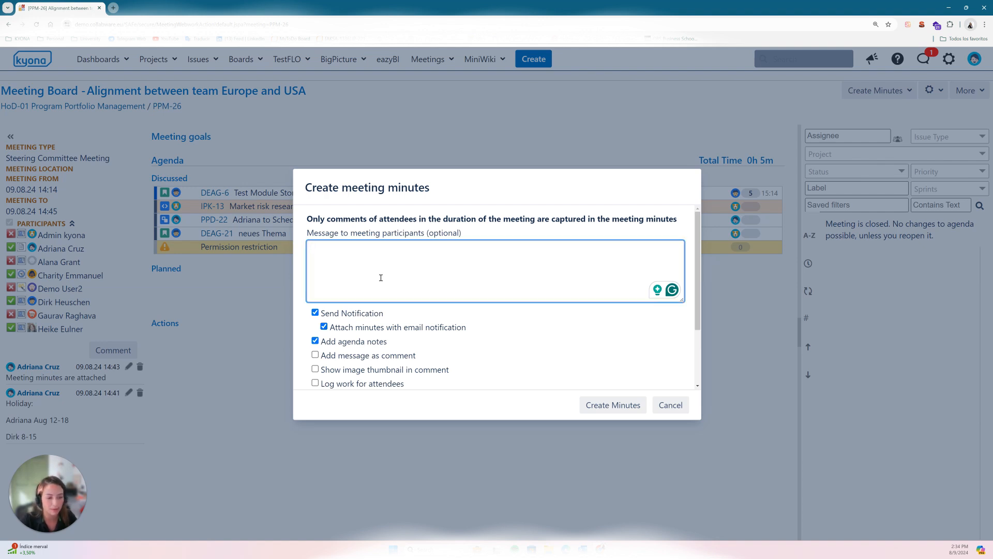
{"action": "type", "text": "Dear"}
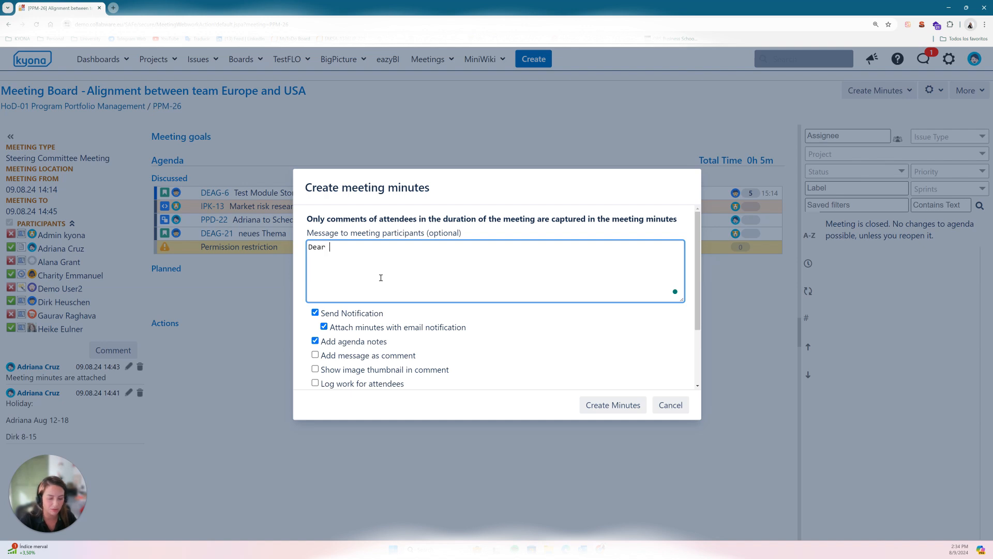
{"action": "type", "text": " participan"}
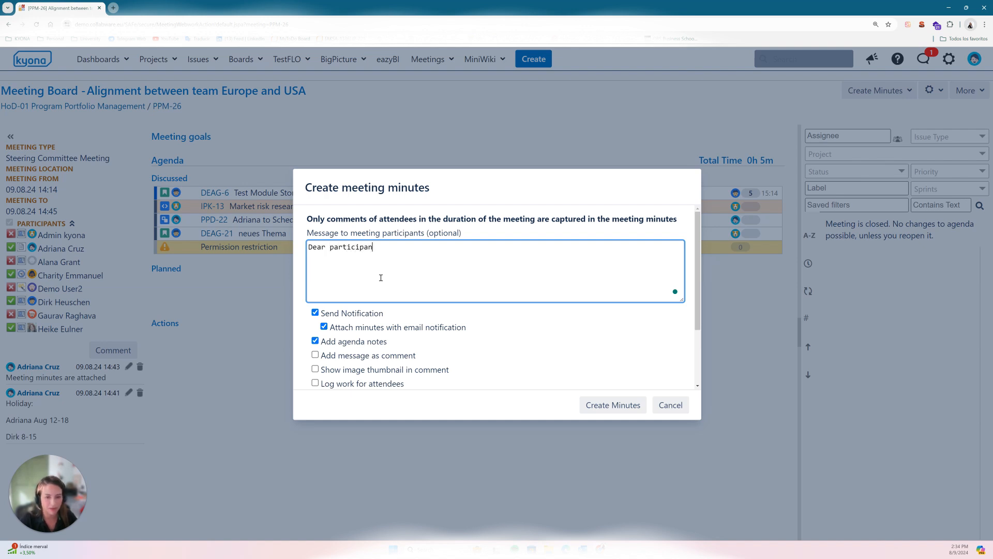
{"action": "type", "text": "ts ple"}
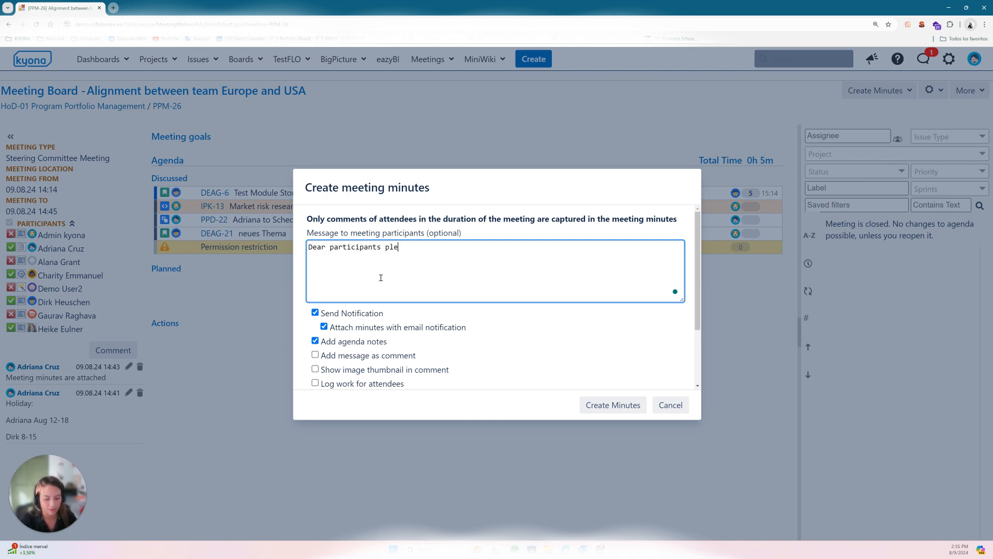
{"action": "type", "text": "ase find attache"}
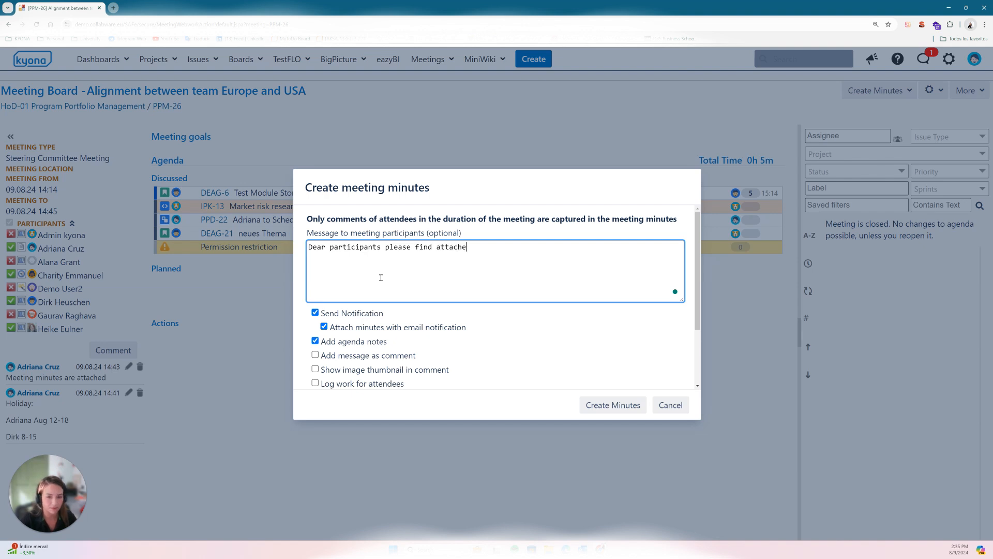
{"action": "type", "text": "d the meeting m"}
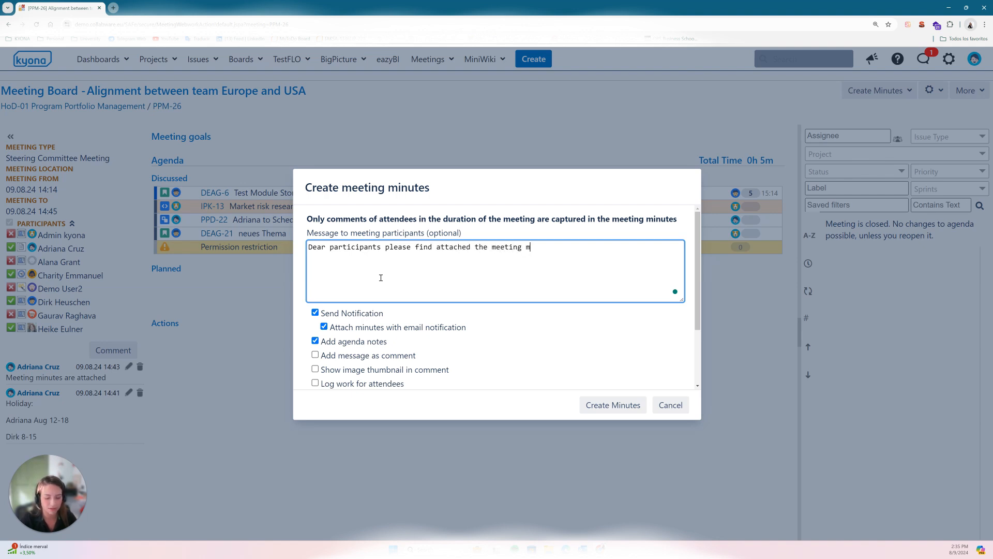
{"action": "type", "text": "inutes"}
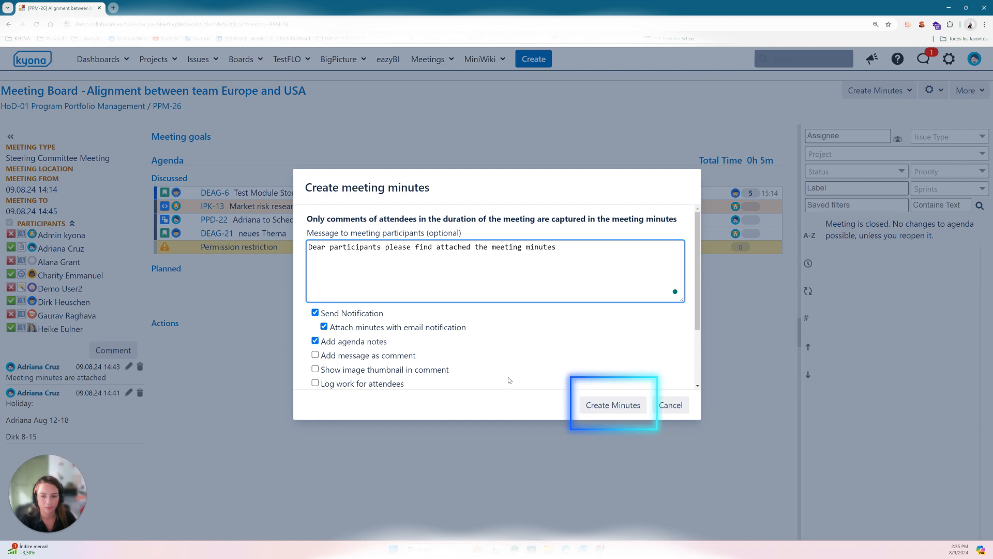
{"action": "left_click", "coordinate": [618, 404]}
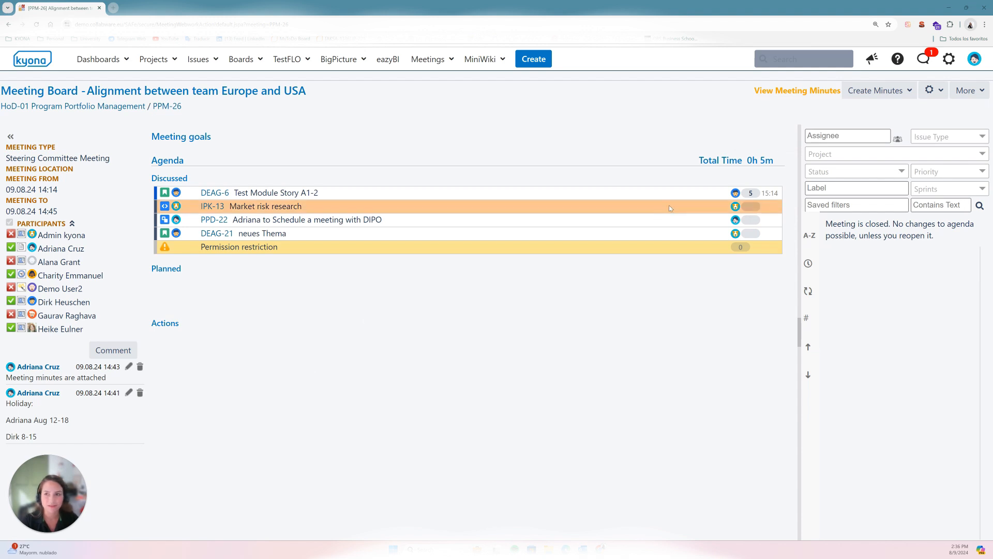
{"action": "left_click", "coordinate": [914, 94]}
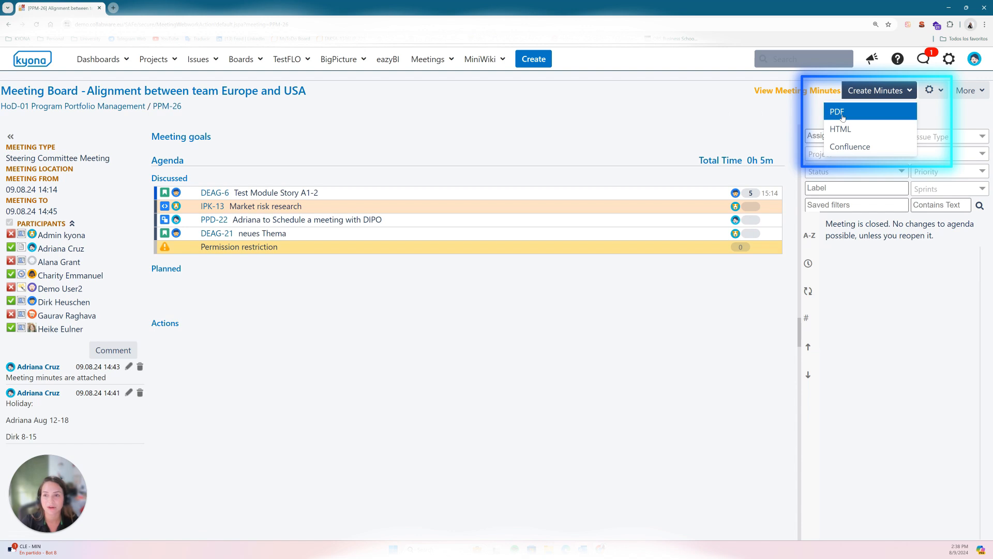
{"action": "left_click", "coordinate": [619, 123]}
Step: Open the PPM-26 meeting issue in a new browser tab and switch to it
{"action": "right_click", "coordinate": [173, 109]}
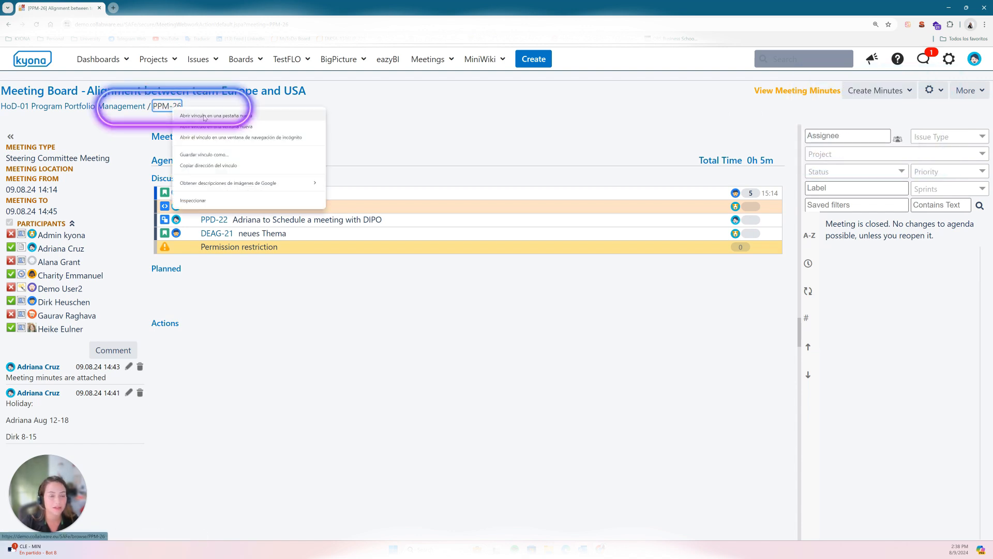
{"action": "left_click", "coordinate": [204, 118]}
{"action": "left_click", "coordinate": [161, 9]}
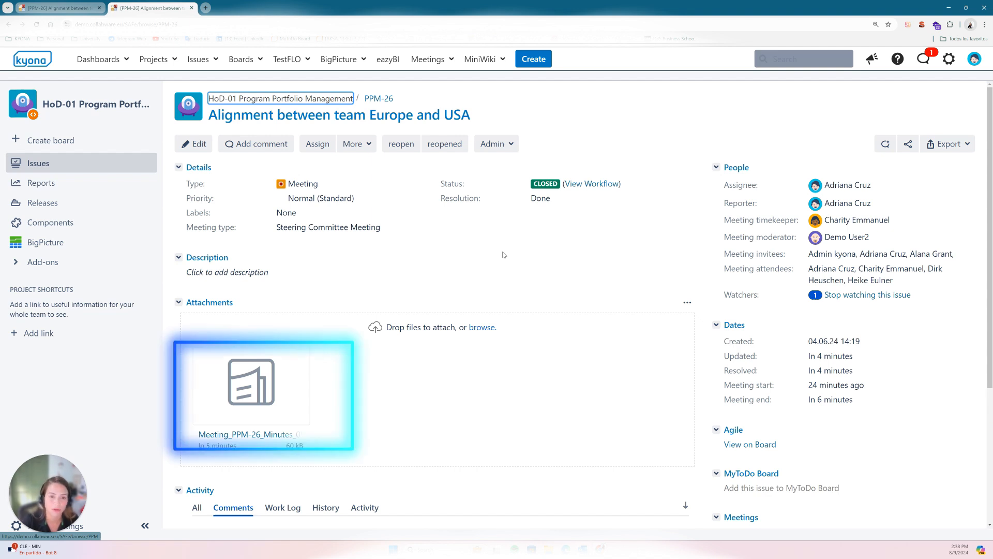
Step: Open the PDF minutes attached to the issue and review the attendees, agenda topics and meeting comments
{"action": "left_click", "coordinate": [300, 394]}
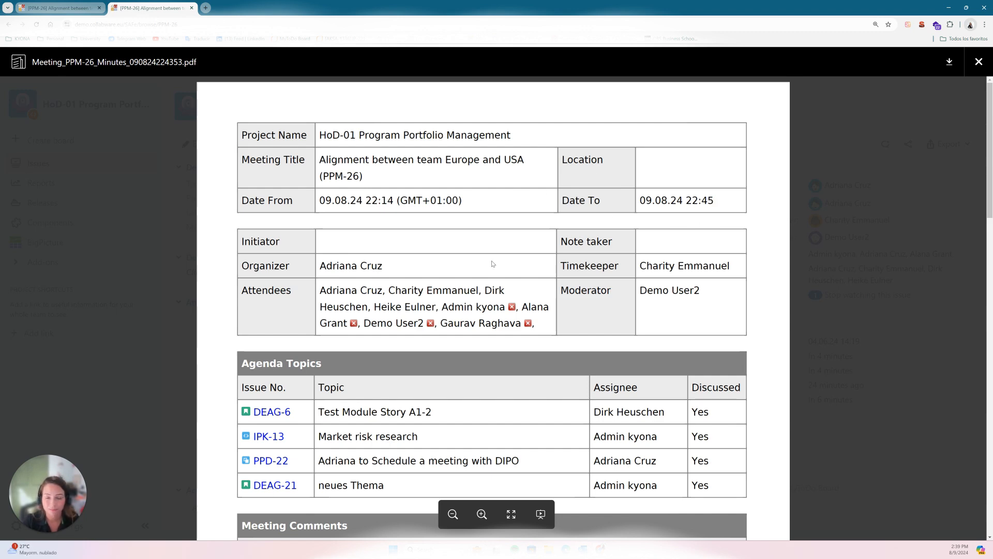
{"action": "scroll", "coordinate": [492, 264], "scroll_direction": "down", "scroll_amount": 1}
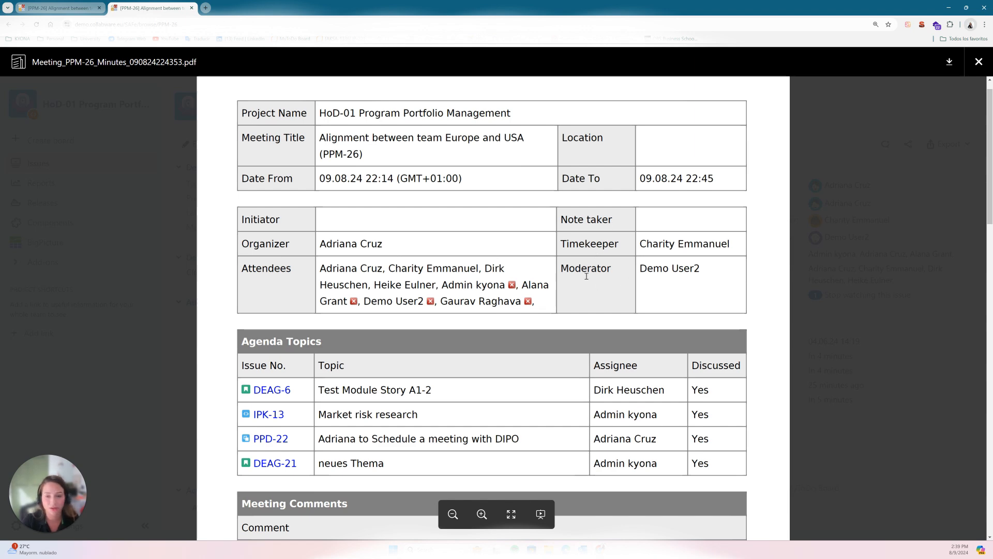
{"action": "scroll", "coordinate": [587, 275], "scroll_direction": "down", "scroll_amount": 1}
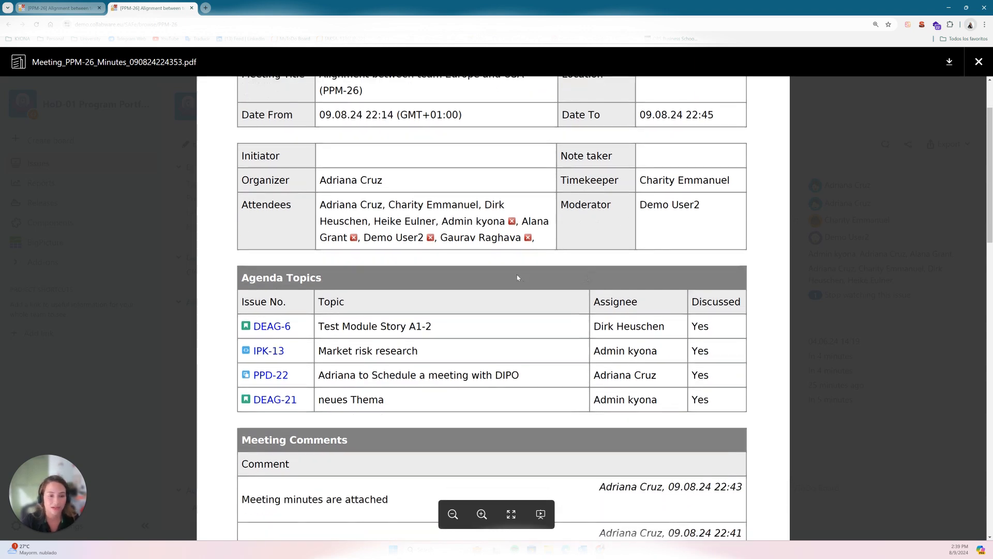
{"action": "scroll", "coordinate": [518, 278], "scroll_direction": "down", "scroll_amount": 1}
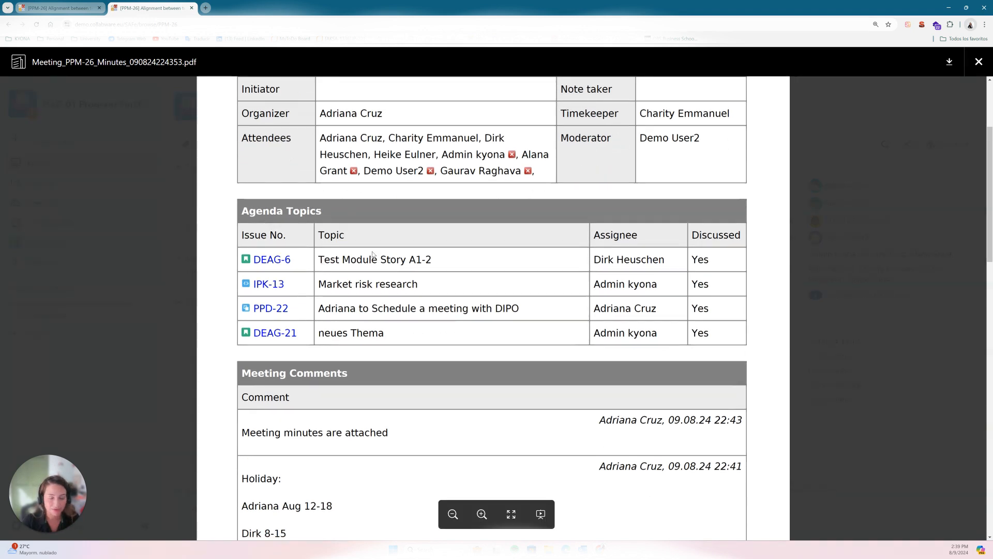
Step: Examine the PDF minutes from the meeting header through the discussed topics, comments and action items section, and close the preview
{"action": "scroll", "coordinate": [543, 262], "scroll_direction": "down", "scroll_amount": 1}
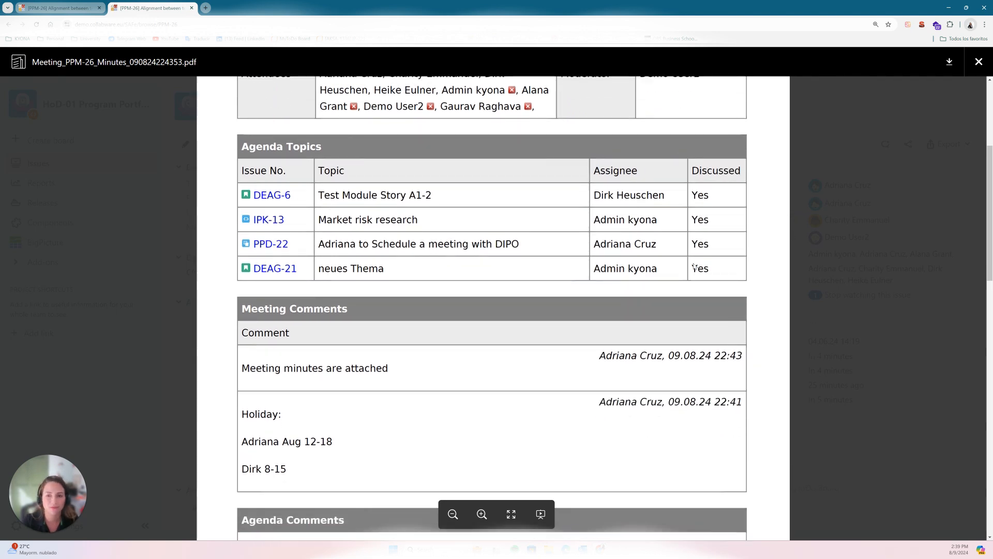
{"action": "scroll", "coordinate": [498, 306], "scroll_direction": "down", "scroll_amount": 1}
{"action": "scroll", "coordinate": [470, 299], "scroll_direction": "down", "scroll_amount": 1}
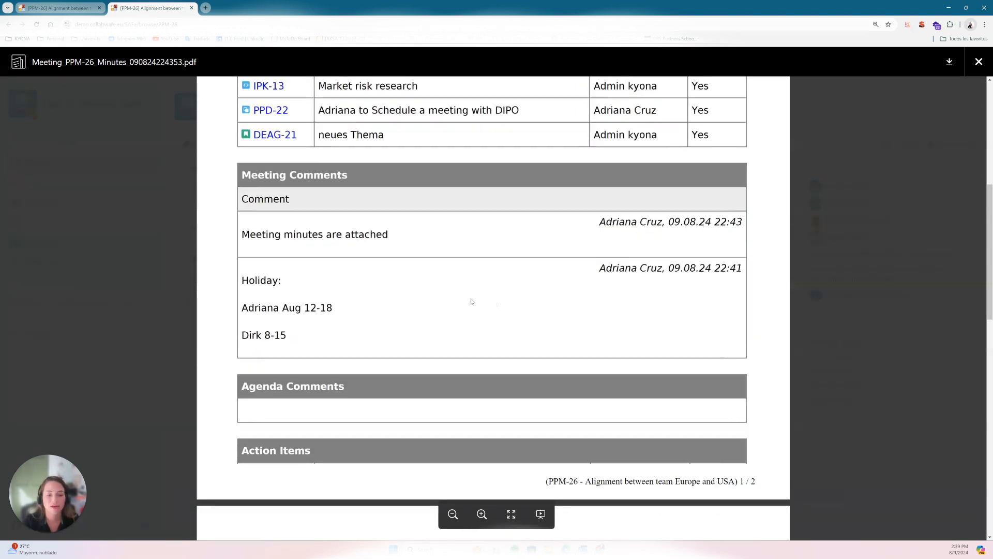
{"action": "scroll", "coordinate": [781, 348], "scroll_direction": "up", "scroll_amount": 5}
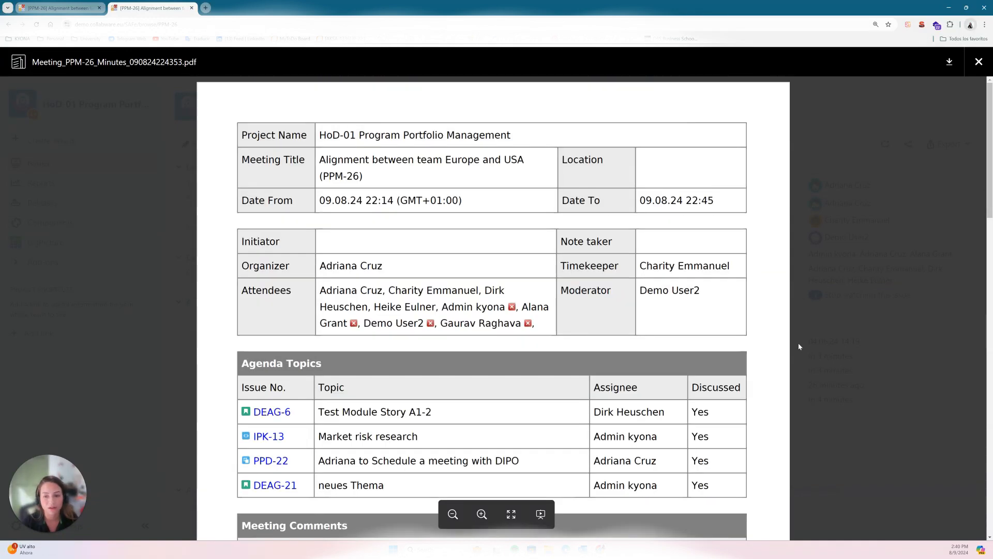
{"action": "scroll", "coordinate": [780, 347], "scroll_direction": "down", "scroll_amount": 2}
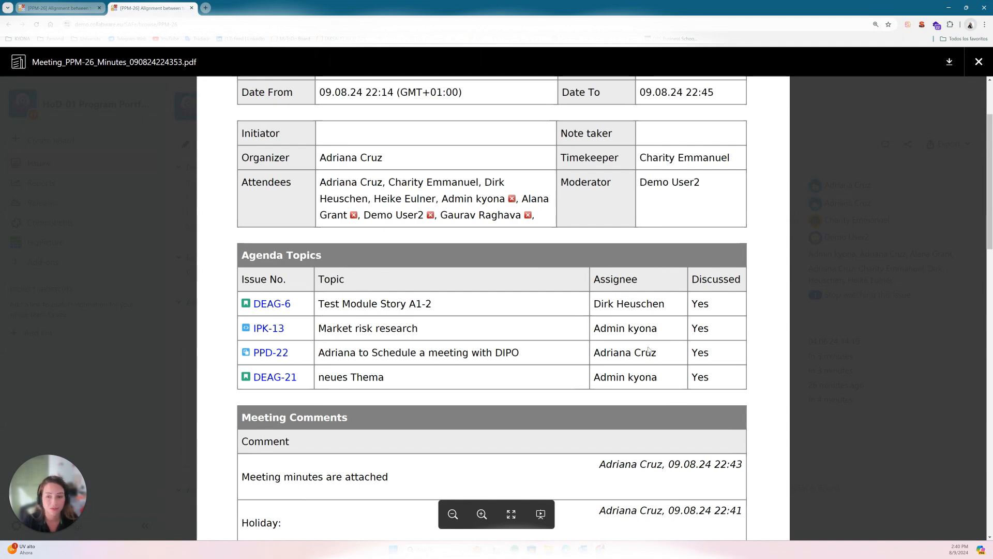
{"action": "scroll", "coordinate": [733, 297], "scroll_direction": "down", "scroll_amount": 1}
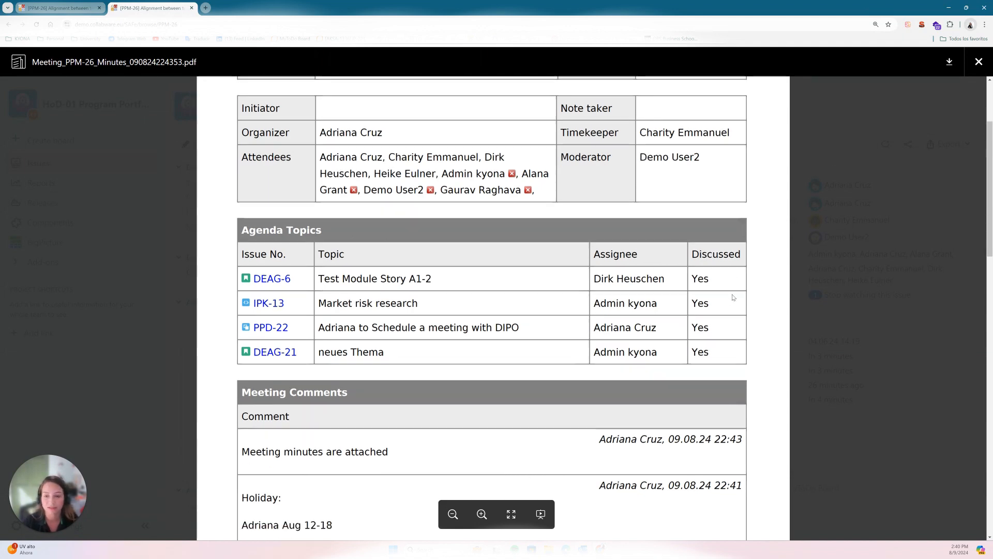
{"action": "scroll", "coordinate": [733, 297], "scroll_direction": "down", "scroll_amount": 2}
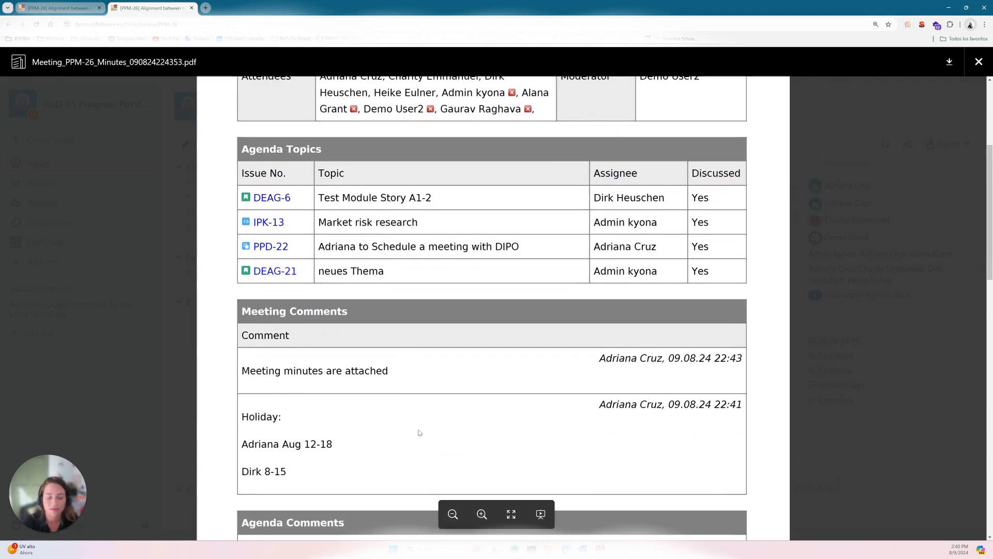
{"action": "scroll", "coordinate": [399, 431], "scroll_direction": "down", "scroll_amount": 1}
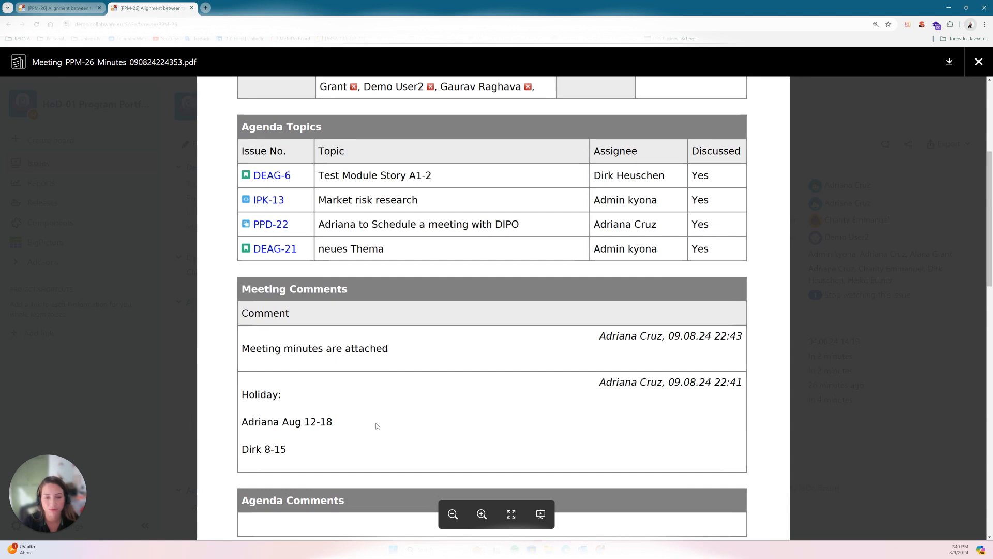
{"action": "scroll", "coordinate": [379, 421], "scroll_direction": "up", "scroll_amount": 5}
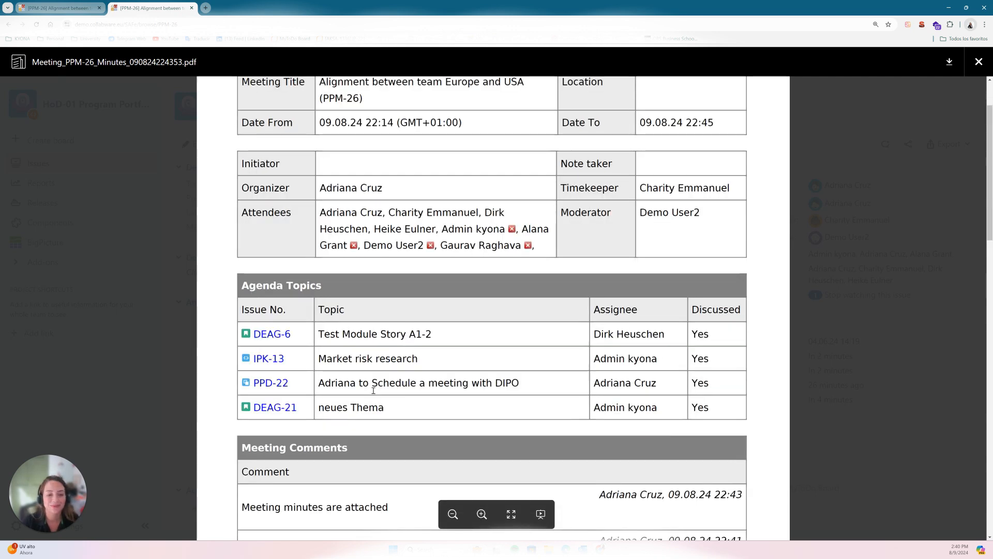
{"action": "scroll", "coordinate": [382, 384], "scroll_direction": "down", "scroll_amount": 5}
{"action": "scroll", "coordinate": [382, 382], "scroll_direction": "down", "scroll_amount": 1}
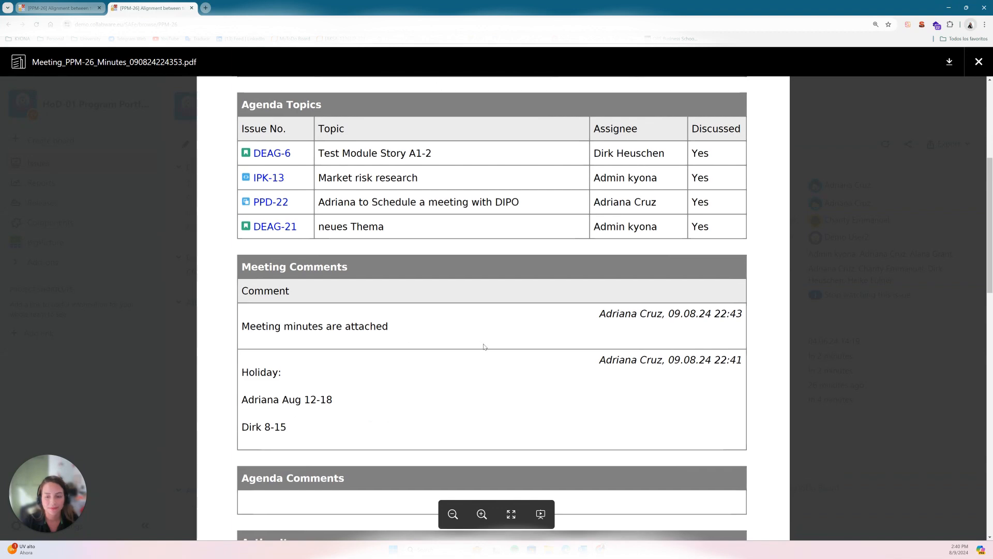
{"action": "scroll", "coordinate": [483, 346], "scroll_direction": "down", "scroll_amount": 1}
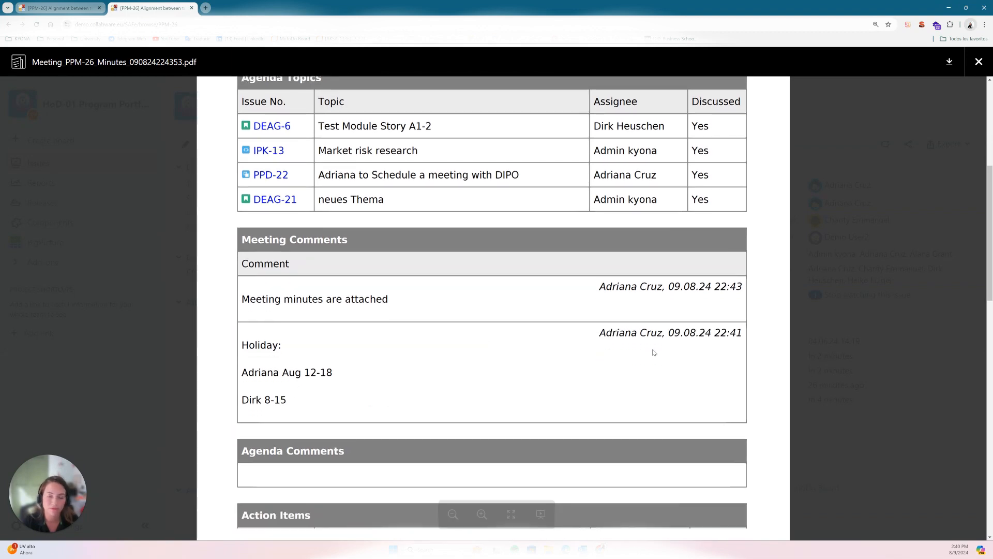
{"action": "scroll", "coordinate": [656, 344], "scroll_direction": "up", "scroll_amount": 8}
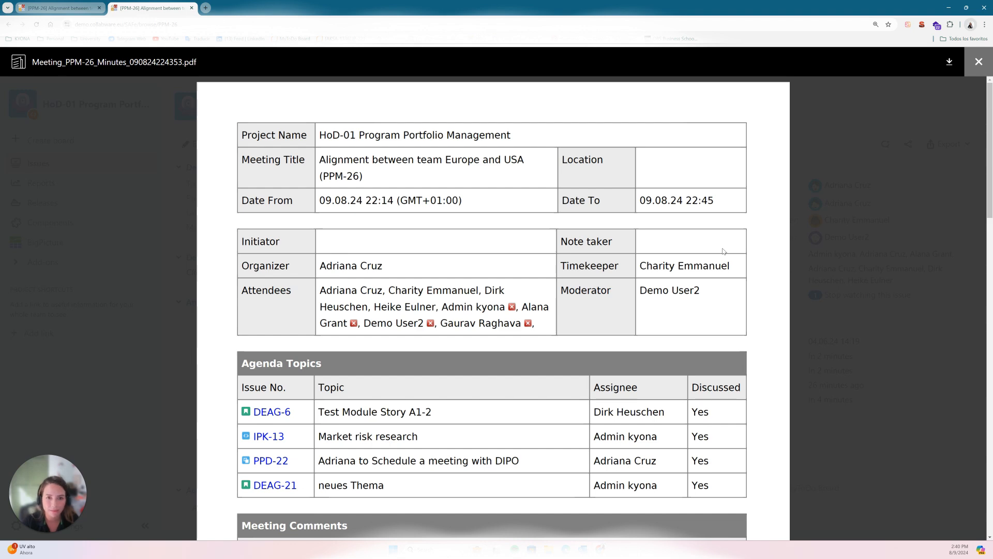
{"action": "scroll", "coordinate": [509, 157], "scroll_direction": "down", "scroll_amount": 1}
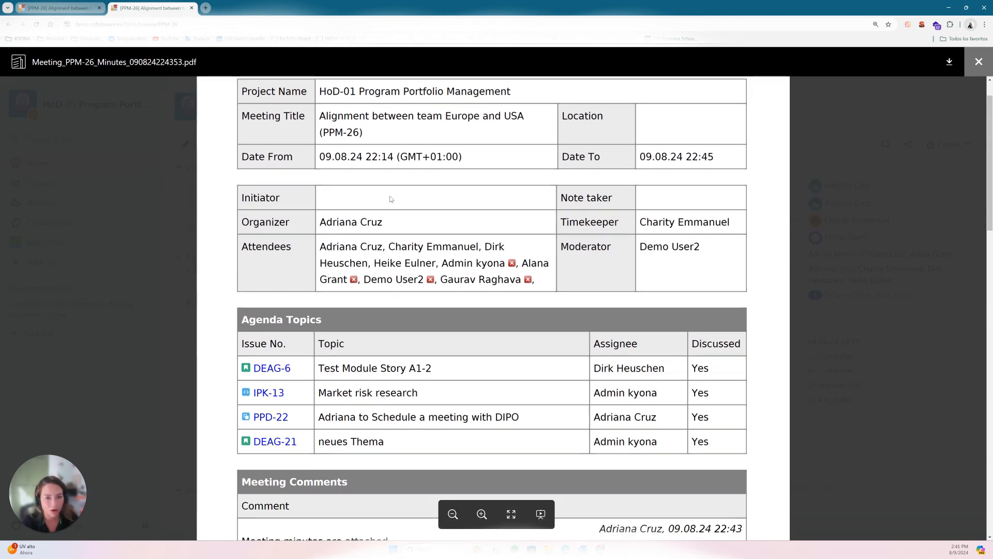
{"action": "left_click", "coordinate": [979, 62]}
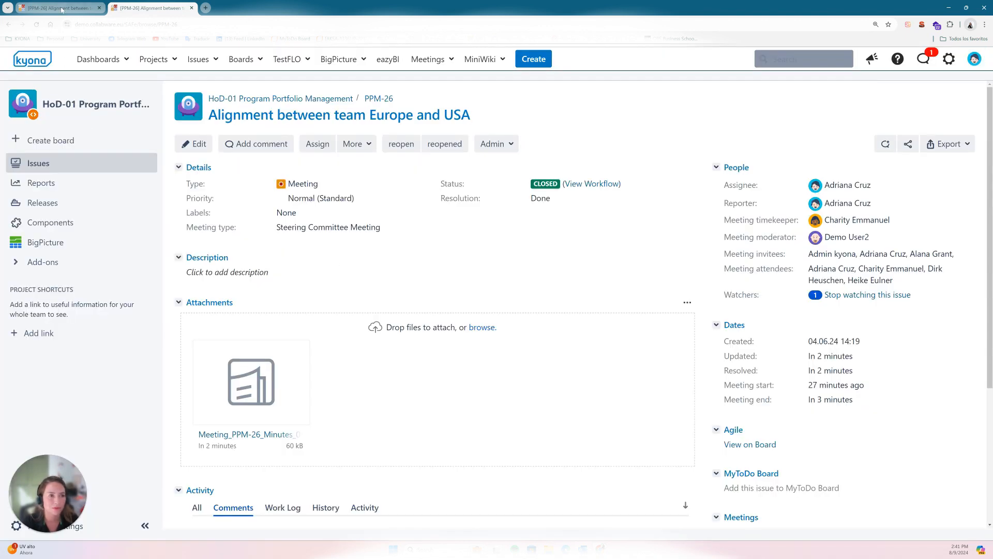
Step: Return to the meeting board and show the details of agenda topic DEAG-6 down to its linked meetings
{"action": "left_click", "coordinate": [36, 8]}
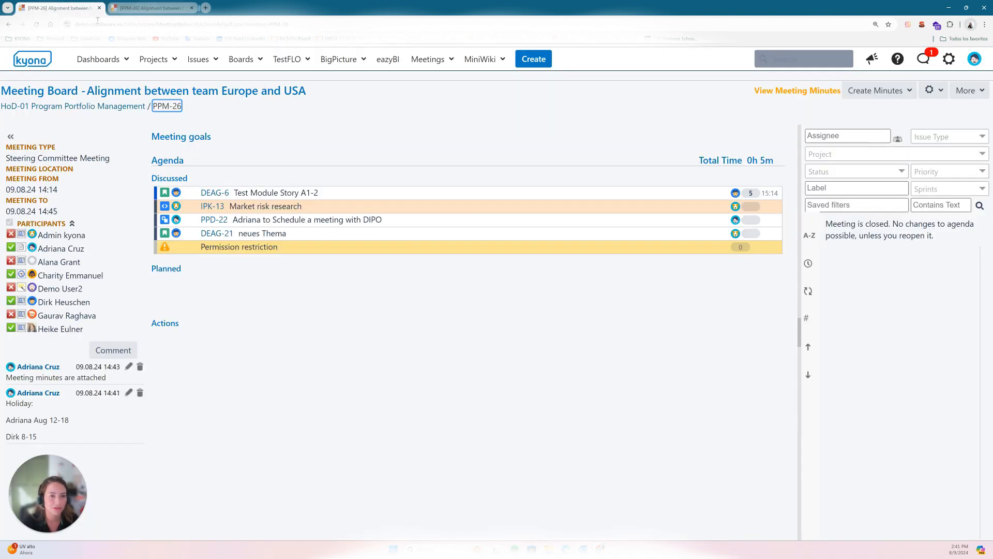
{"action": "left_click", "coordinate": [212, 195]}
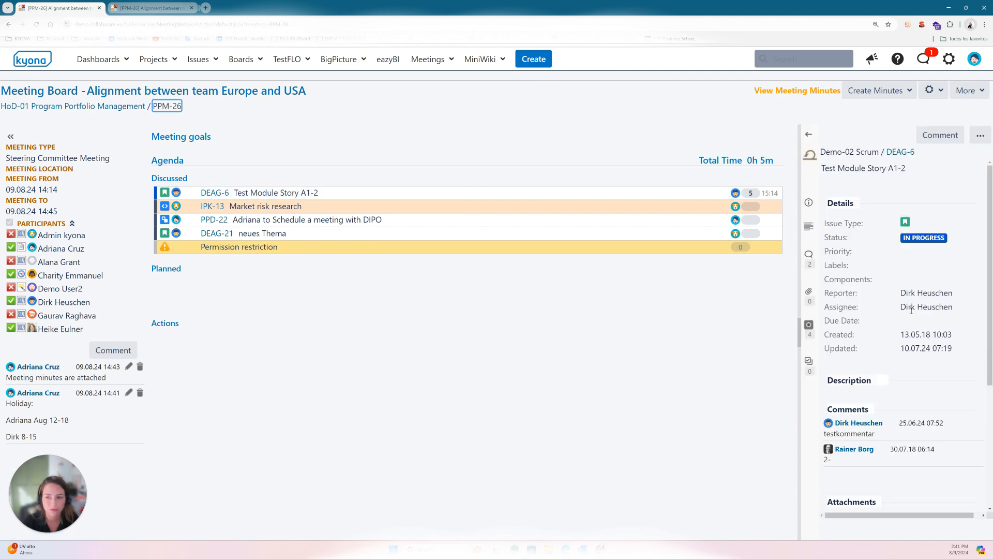
{"action": "scroll", "coordinate": [851, 343], "scroll_direction": "down", "scroll_amount": 4}
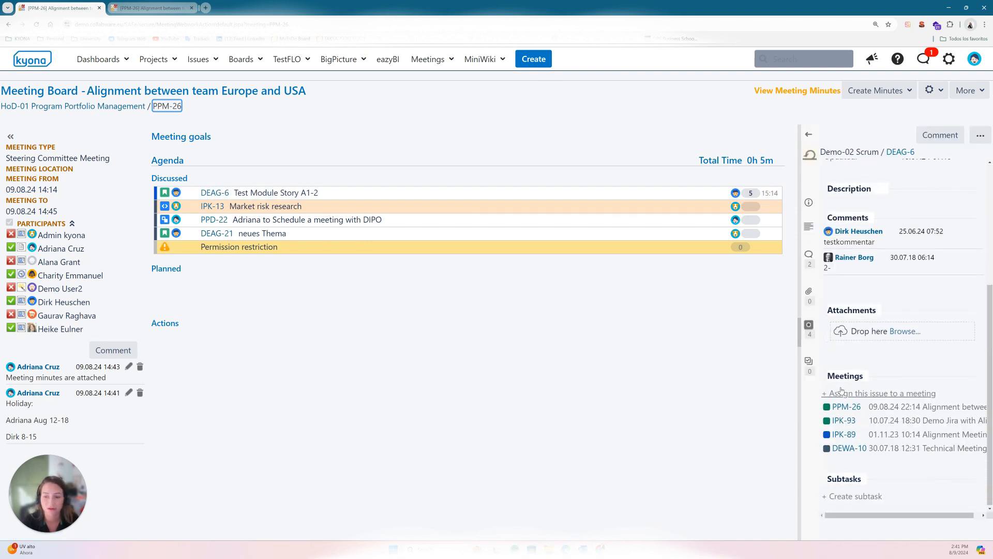